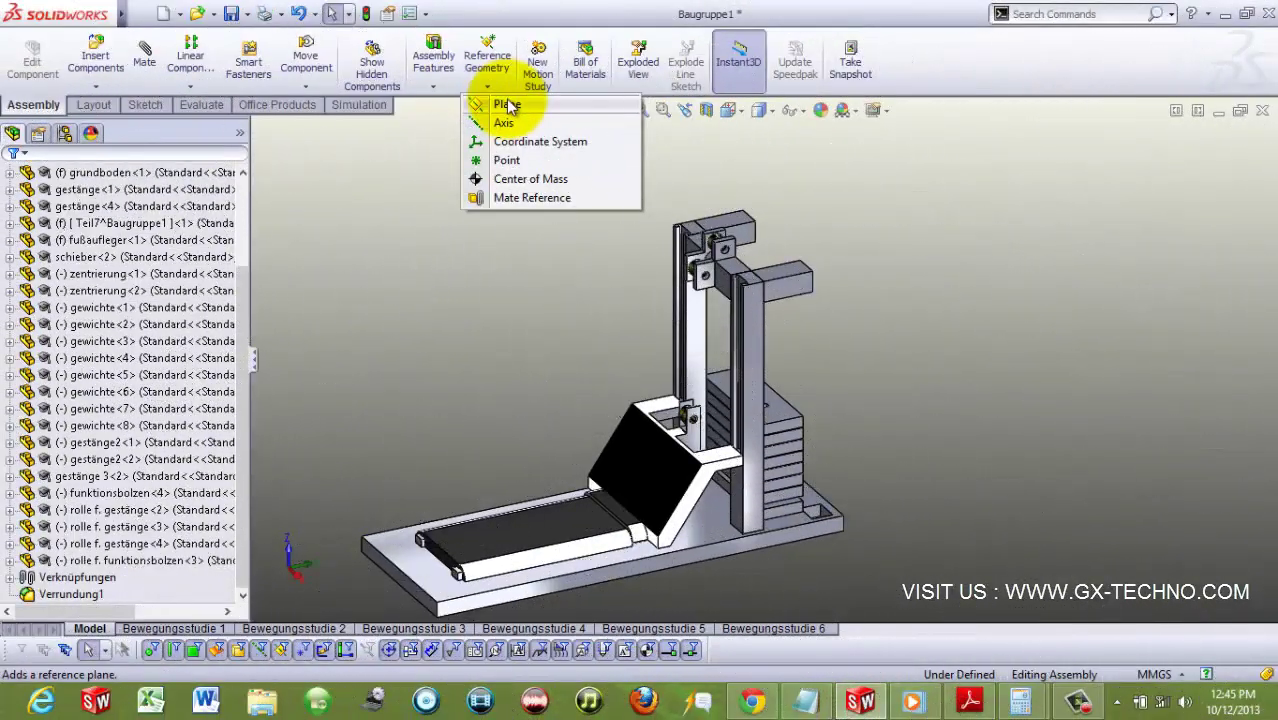
Step: Create PLANE2 as a mid plane between the front and hidden back faces of gestänge 3-2
{"action": "left_click", "coordinate": [505, 100]}
{"action": "scroll", "coordinate": [697, 262], "scroll_direction": "down", "scroll_amount": 5}
{"action": "scroll", "coordinate": [697, 262], "scroll_direction": "down", "scroll_amount": 3}
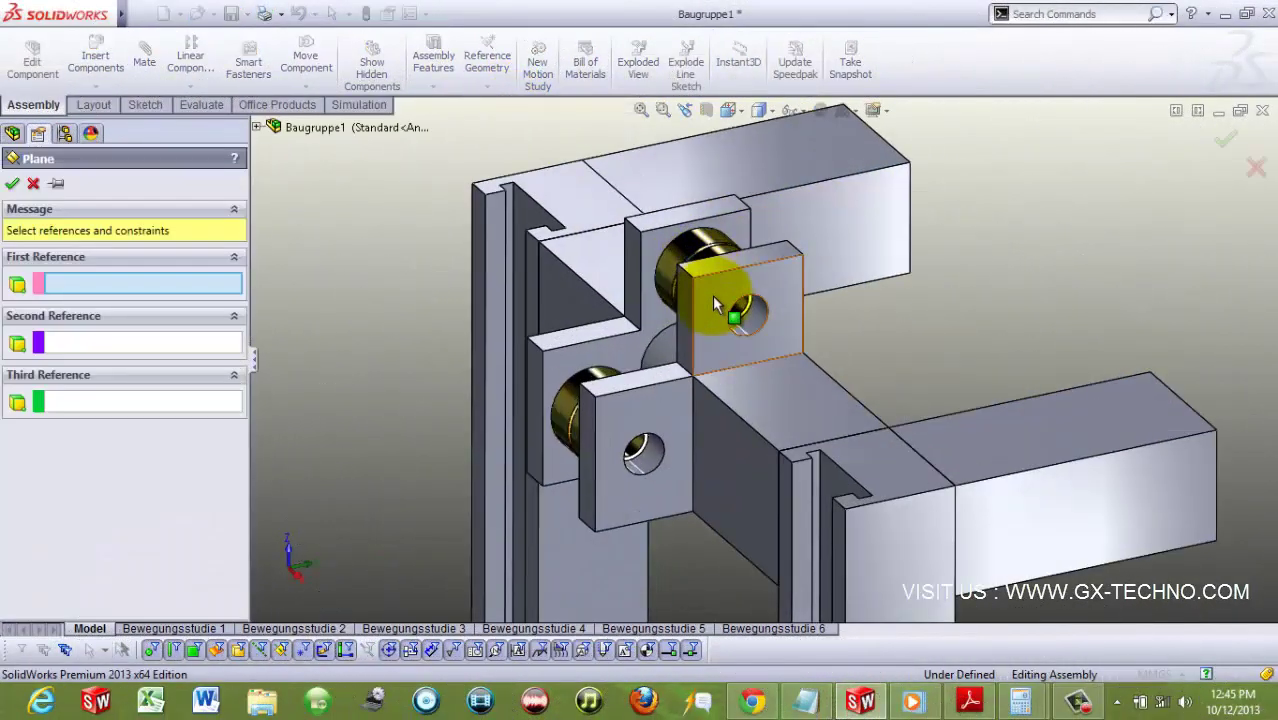
{"action": "left_click", "coordinate": [736, 292]}
{"action": "right_click", "coordinate": [634, 248]}
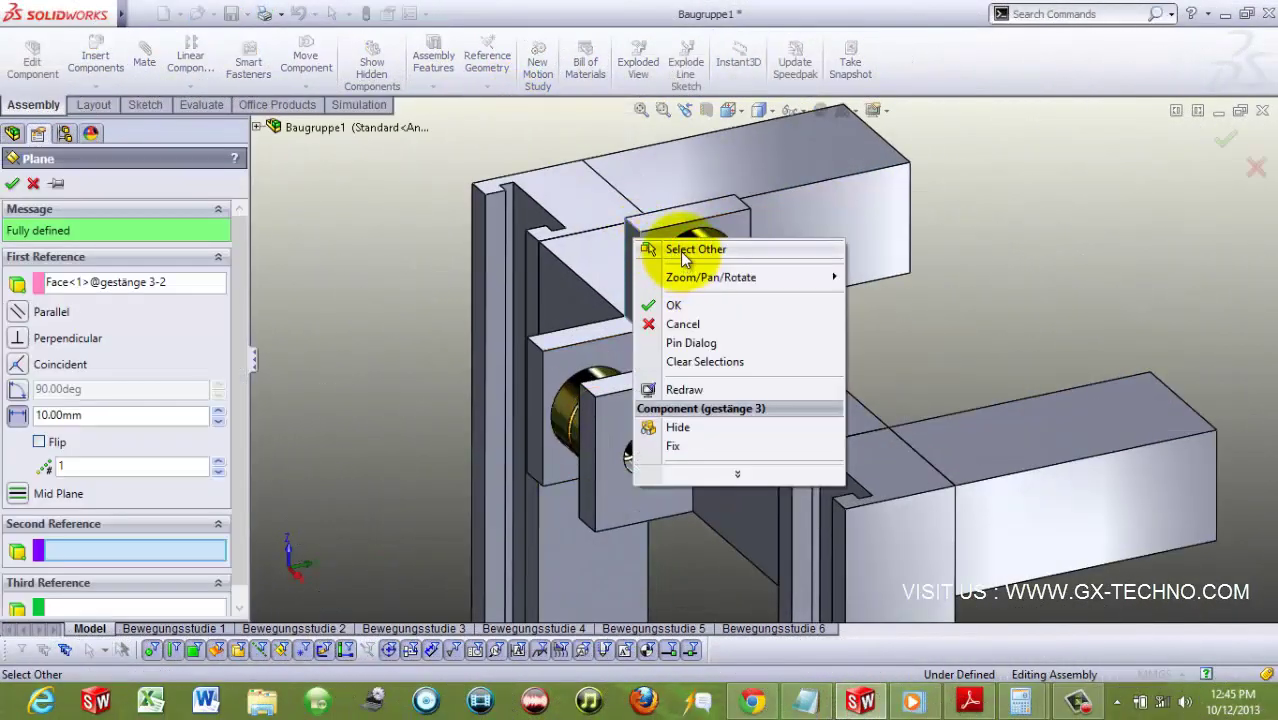
{"action": "left_click", "coordinate": [656, 246]}
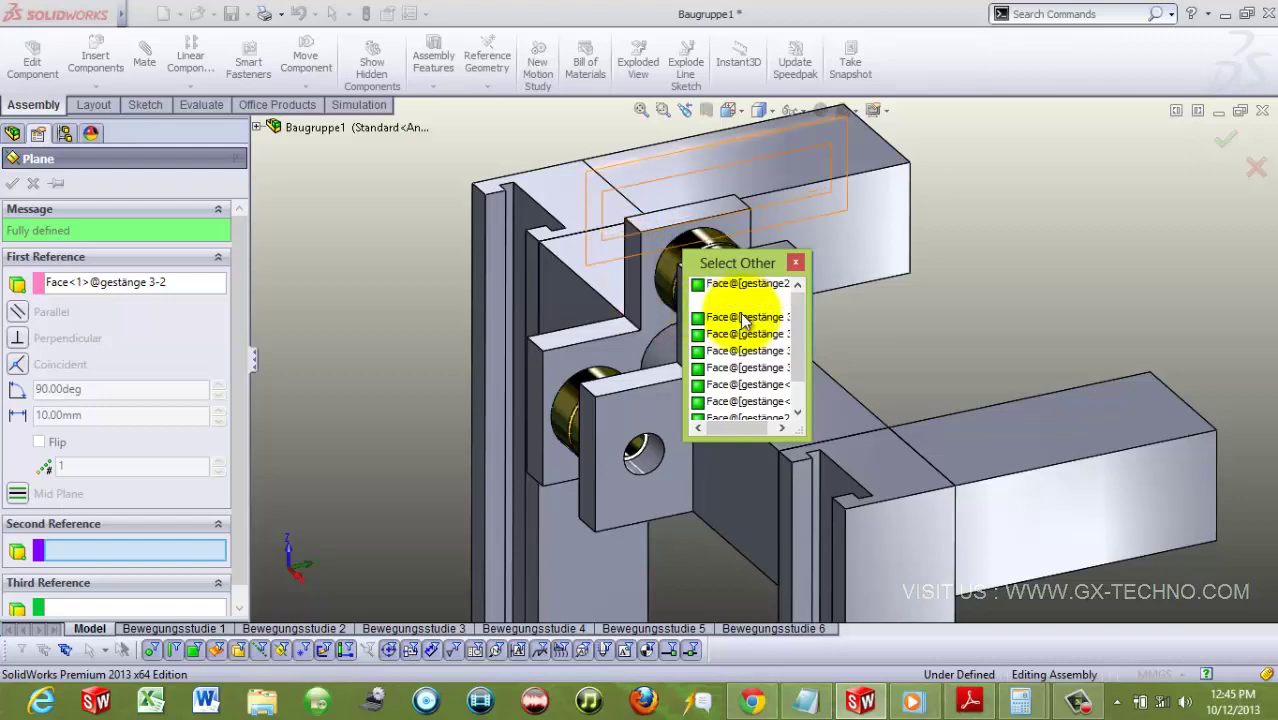
{"action": "left_click", "coordinate": [752, 348]}
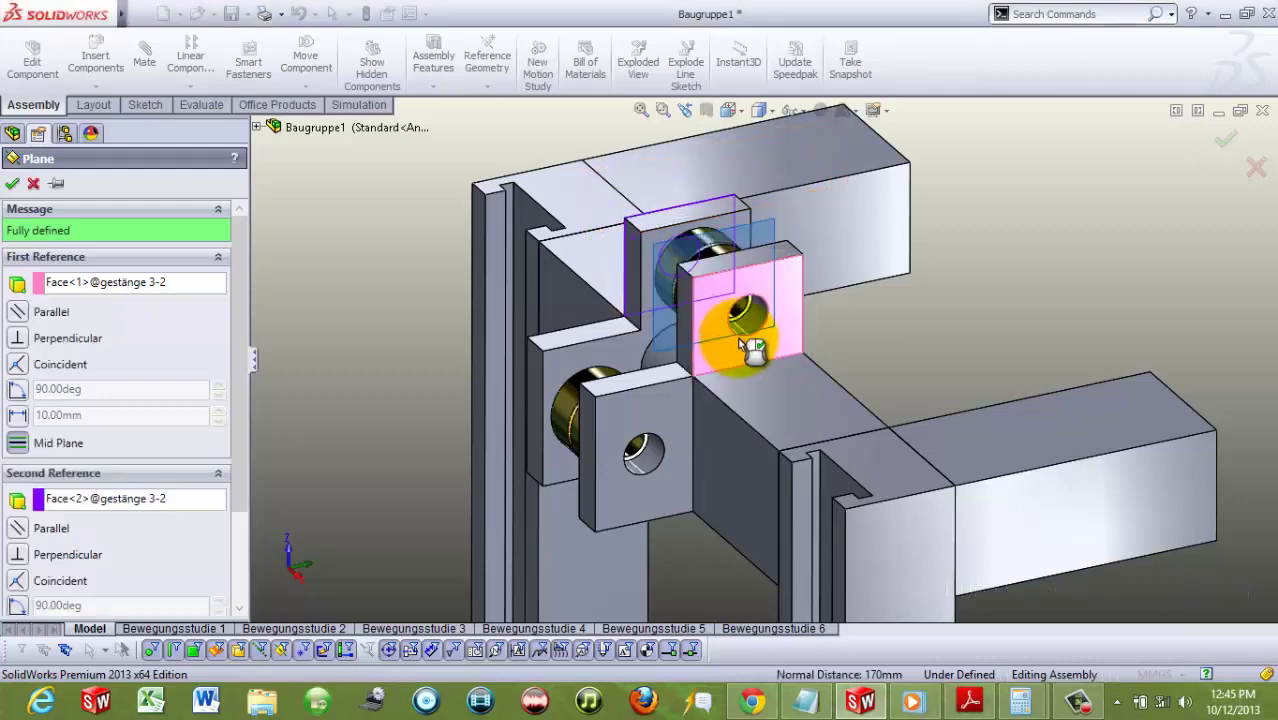
{"action": "left_click", "coordinate": [12, 183]}
{"action": "scroll", "coordinate": [862, 206], "scroll_direction": "up", "scroll_amount": 5}
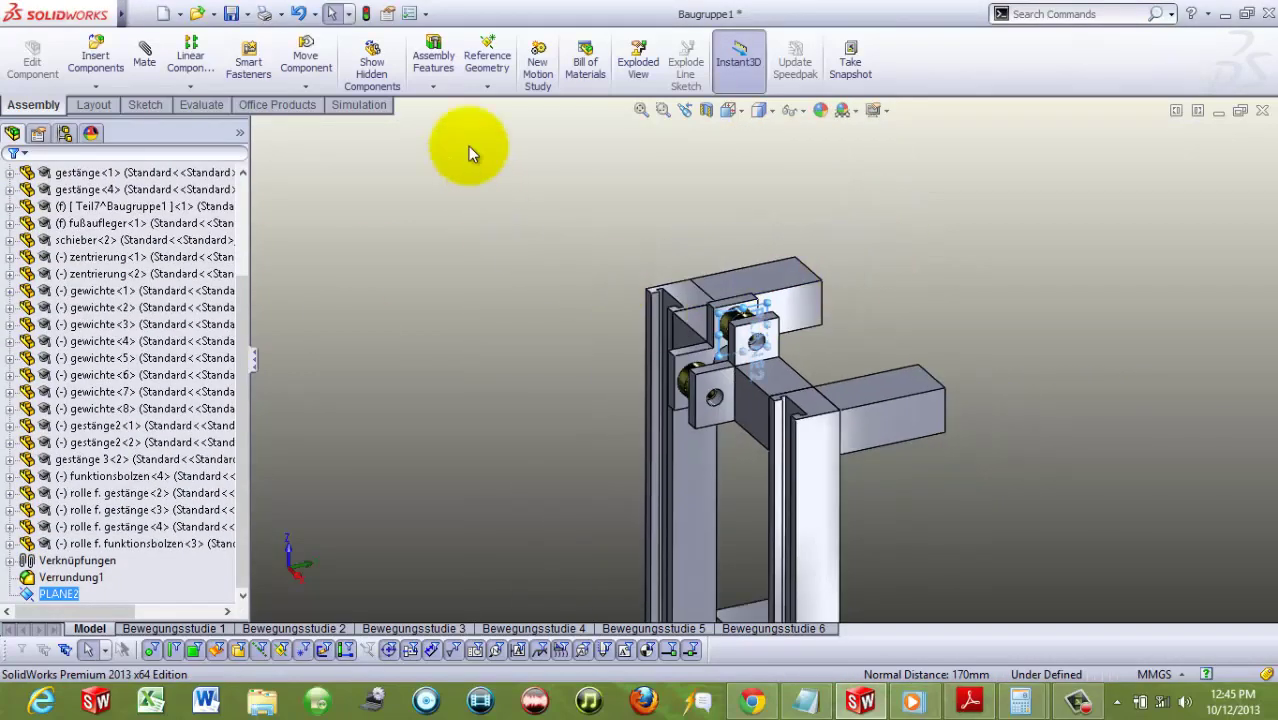
Step: Insert a new in-context part, Part10, with its first sketch placed on PLANE2
{"action": "left_click", "coordinate": [142, 110]}
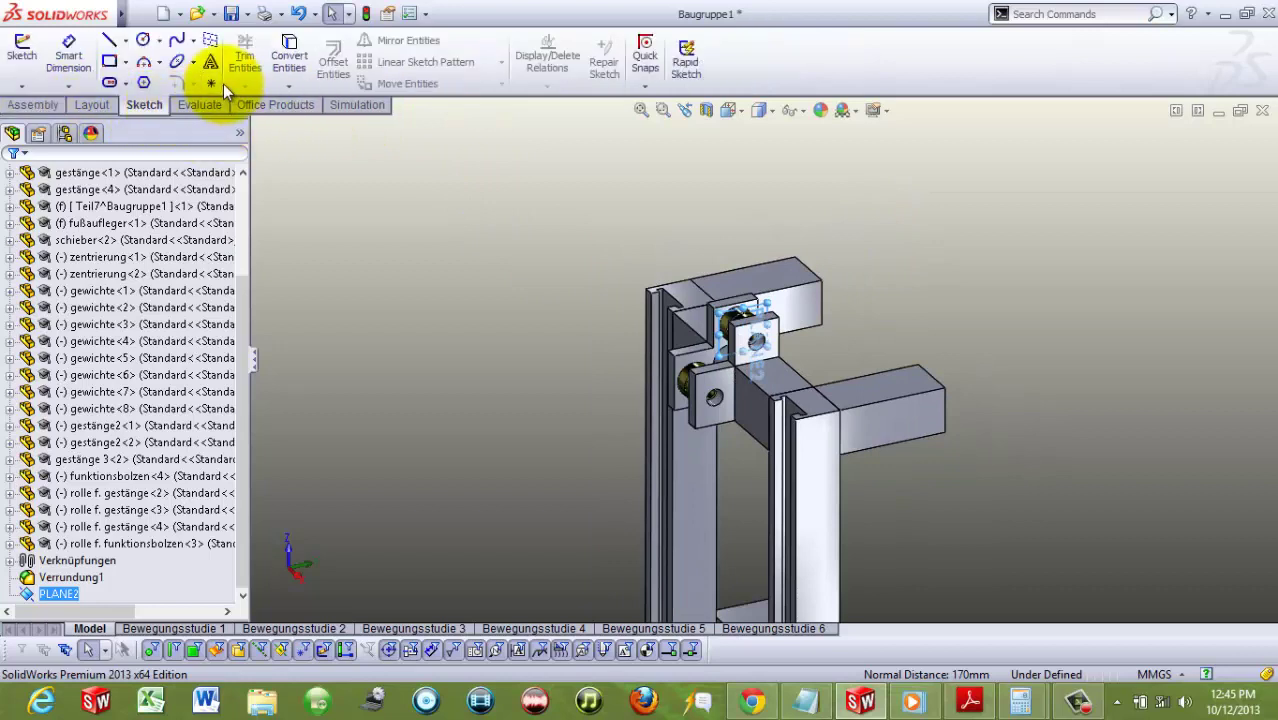
{"action": "left_click", "coordinate": [45, 102]}
{"action": "left_click", "coordinate": [97, 90]}
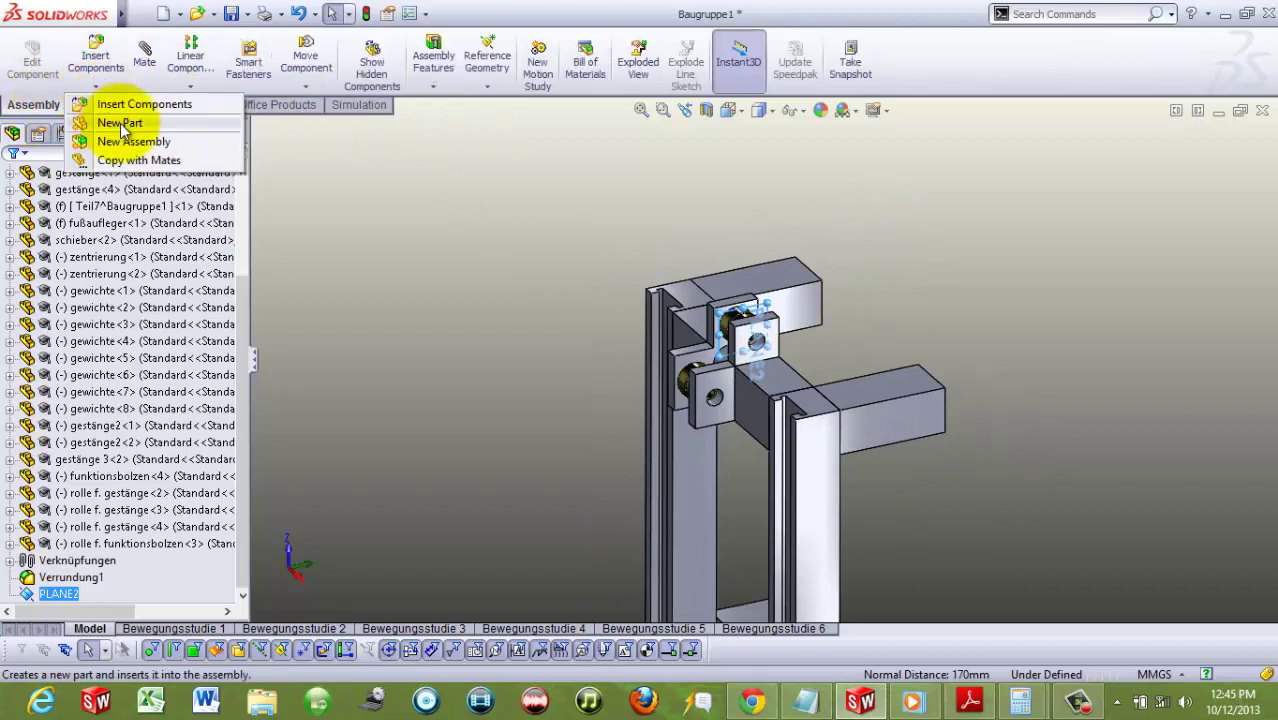
{"action": "left_click", "coordinate": [105, 120]}
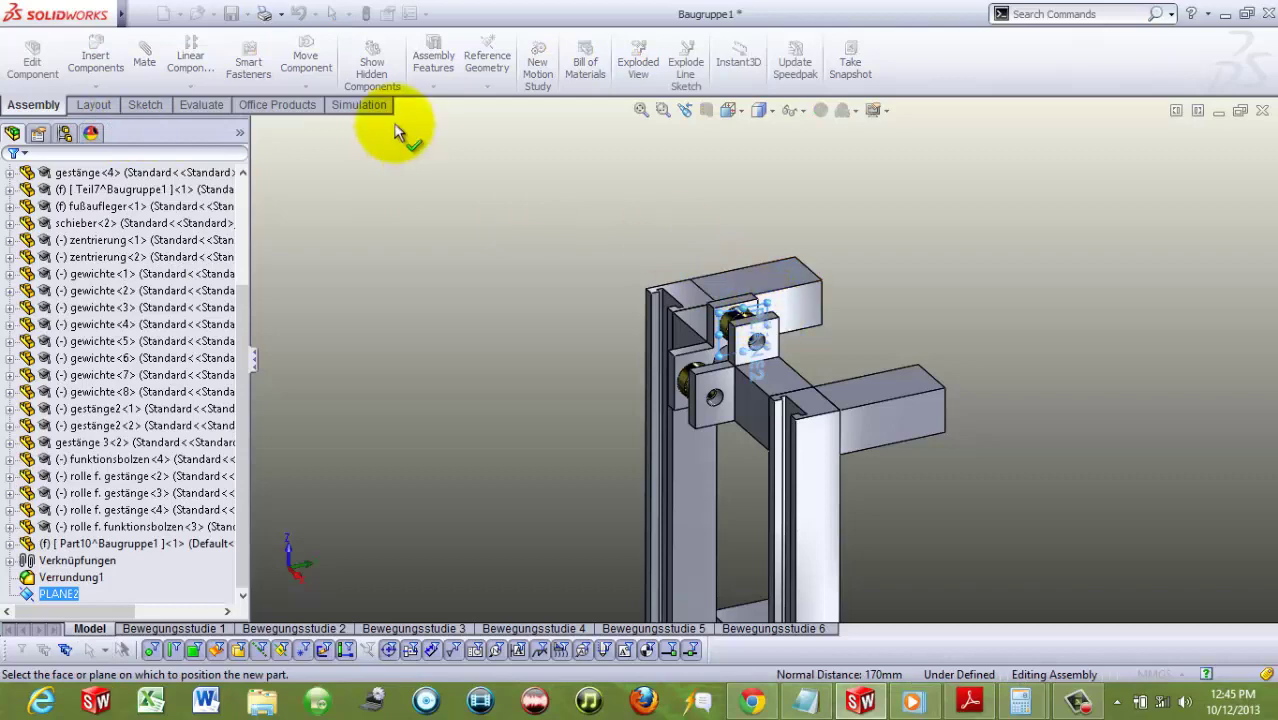
{"action": "scroll", "coordinate": [745, 312], "scroll_direction": "down", "scroll_amount": 4}
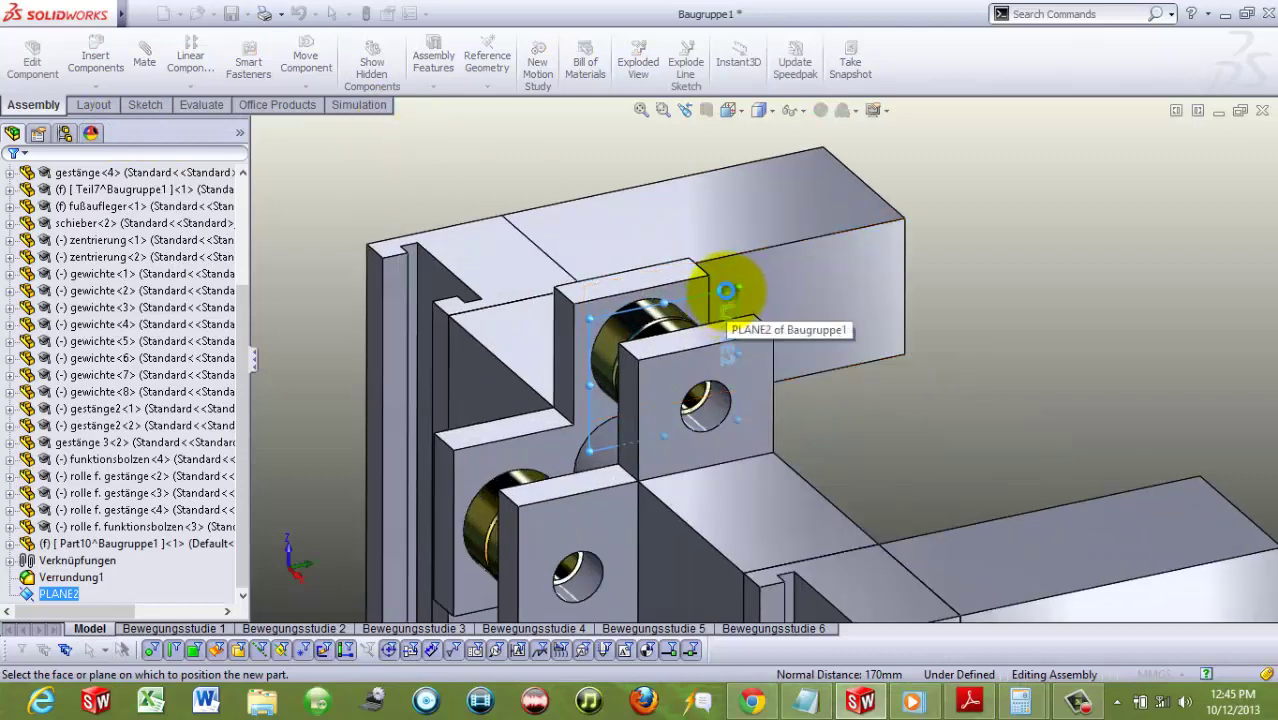
{"action": "left_click", "coordinate": [726, 290]}
{"action": "scroll", "coordinate": [804, 238], "scroll_direction": "up", "scroll_amount": 5}
Step: View PLANE2 face-on and convert the top, left and lower pulley edges into sketch circles
{"action": "key", "text": "space"}
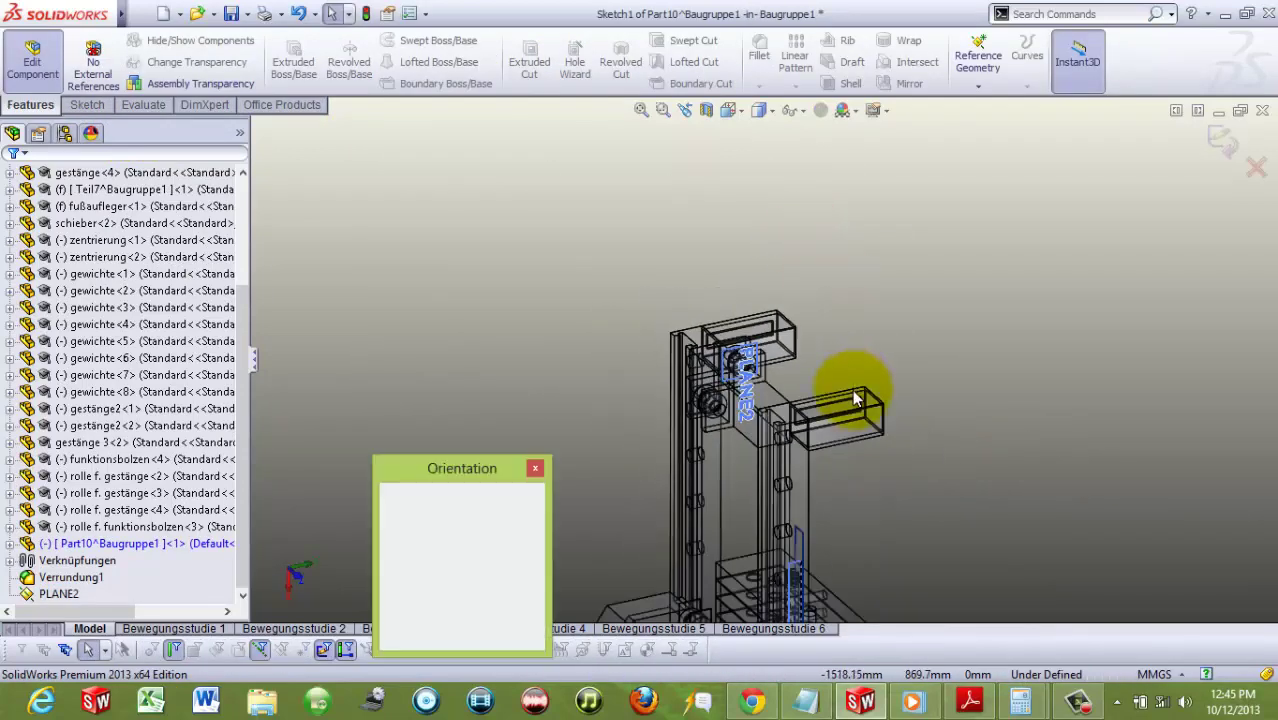
{"action": "left_click", "coordinate": [870, 378]}
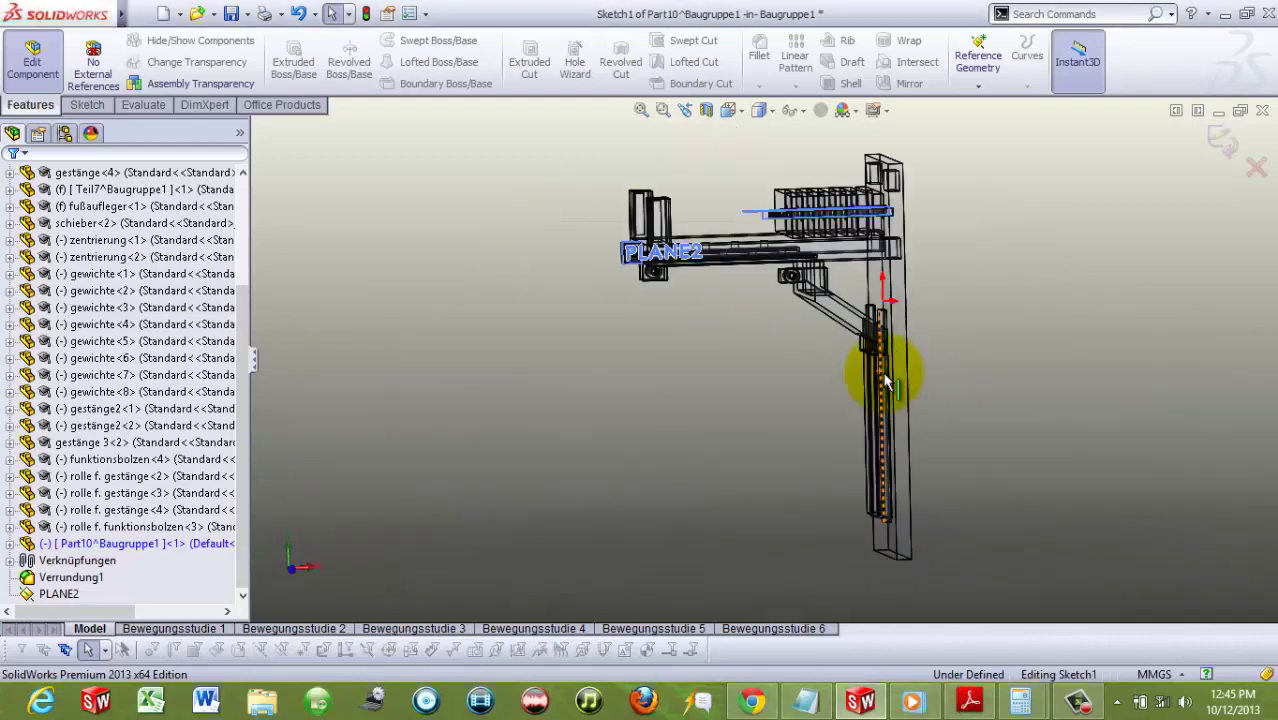
{"action": "left_click", "coordinate": [87, 104]}
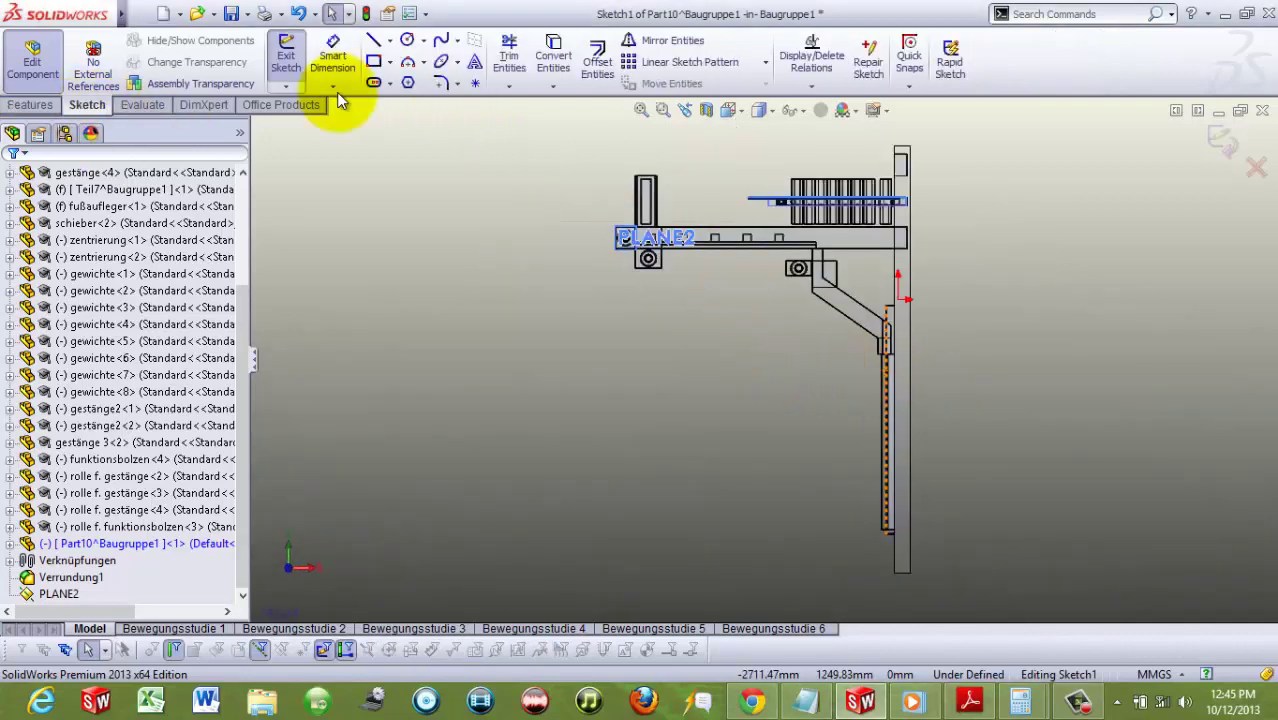
{"action": "left_click", "coordinate": [555, 55]}
{"action": "scroll", "coordinate": [788, 212], "scroll_direction": "down", "scroll_amount": 2}
{"action": "scroll", "coordinate": [788, 212], "scroll_direction": "down", "scroll_amount": 3}
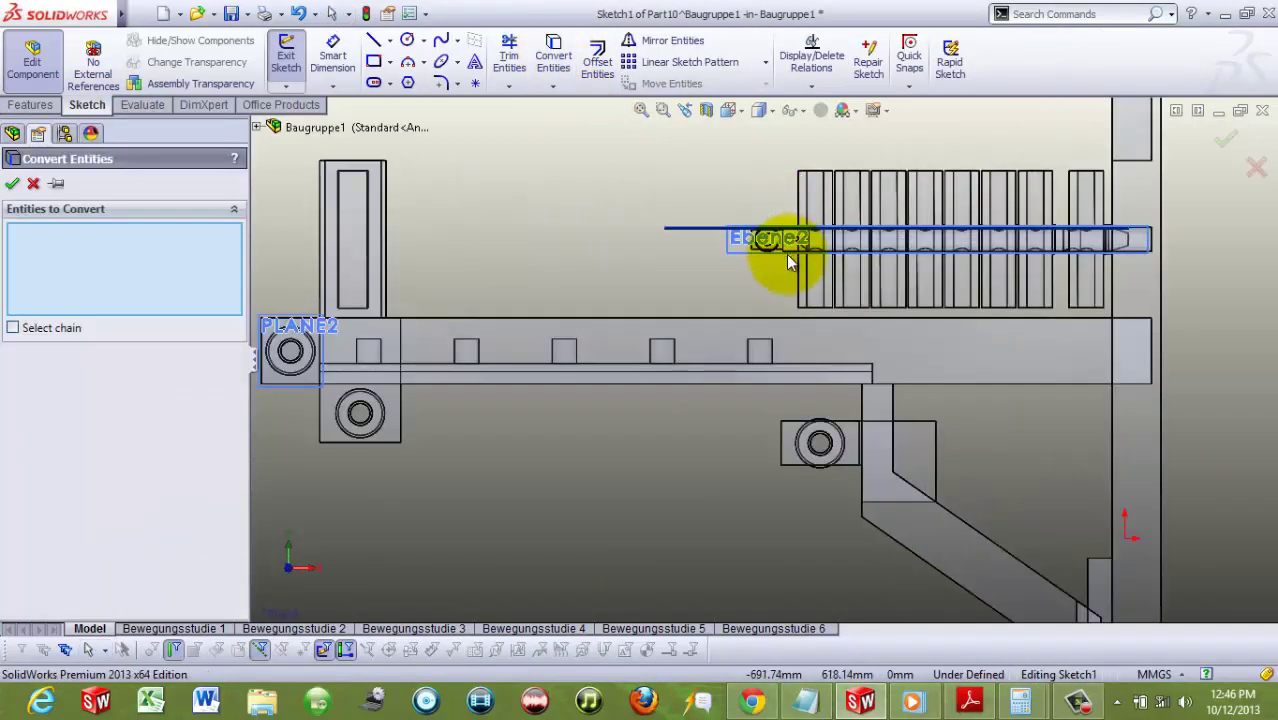
{"action": "scroll", "coordinate": [778, 272], "scroll_direction": "down", "scroll_amount": 3}
{"action": "left_click", "coordinate": [752, 267]}
{"action": "scroll", "coordinate": [752, 267], "scroll_direction": "up", "scroll_amount": 2}
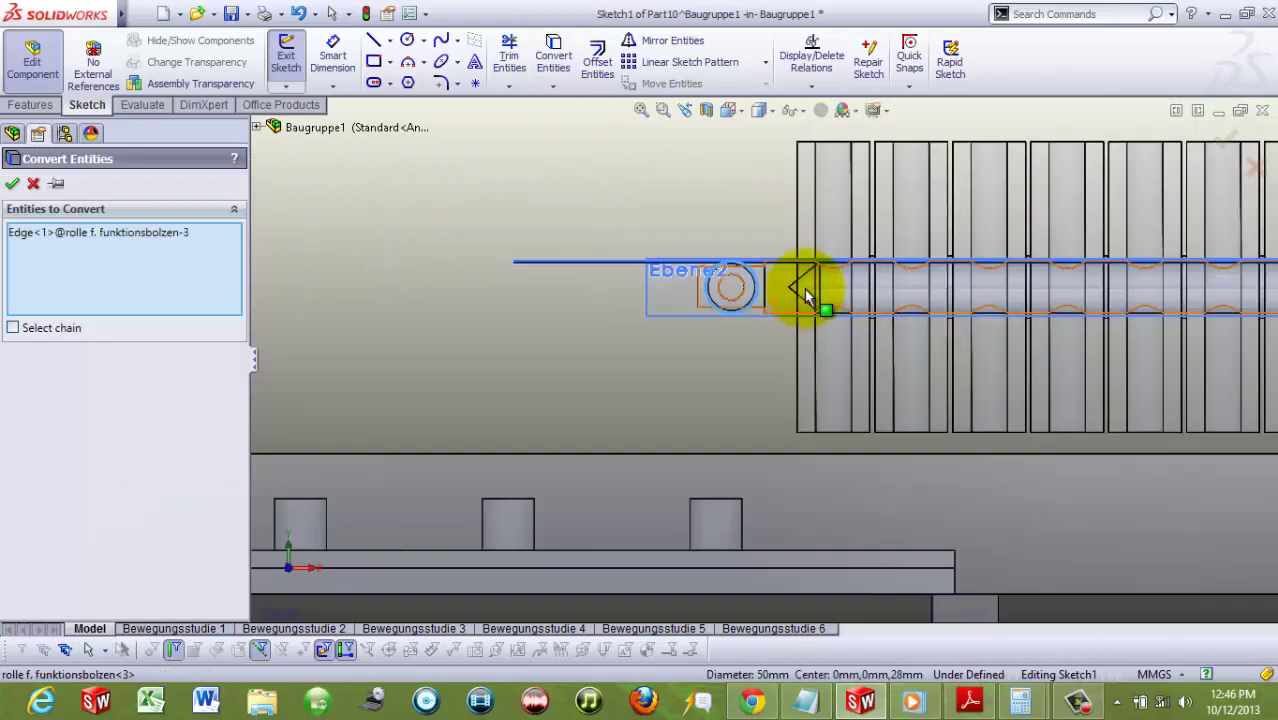
{"action": "scroll", "coordinate": [790, 285], "scroll_direction": "up", "scroll_amount": 3}
{"action": "scroll", "coordinate": [280, 464], "scroll_direction": "down", "scroll_amount": 2}
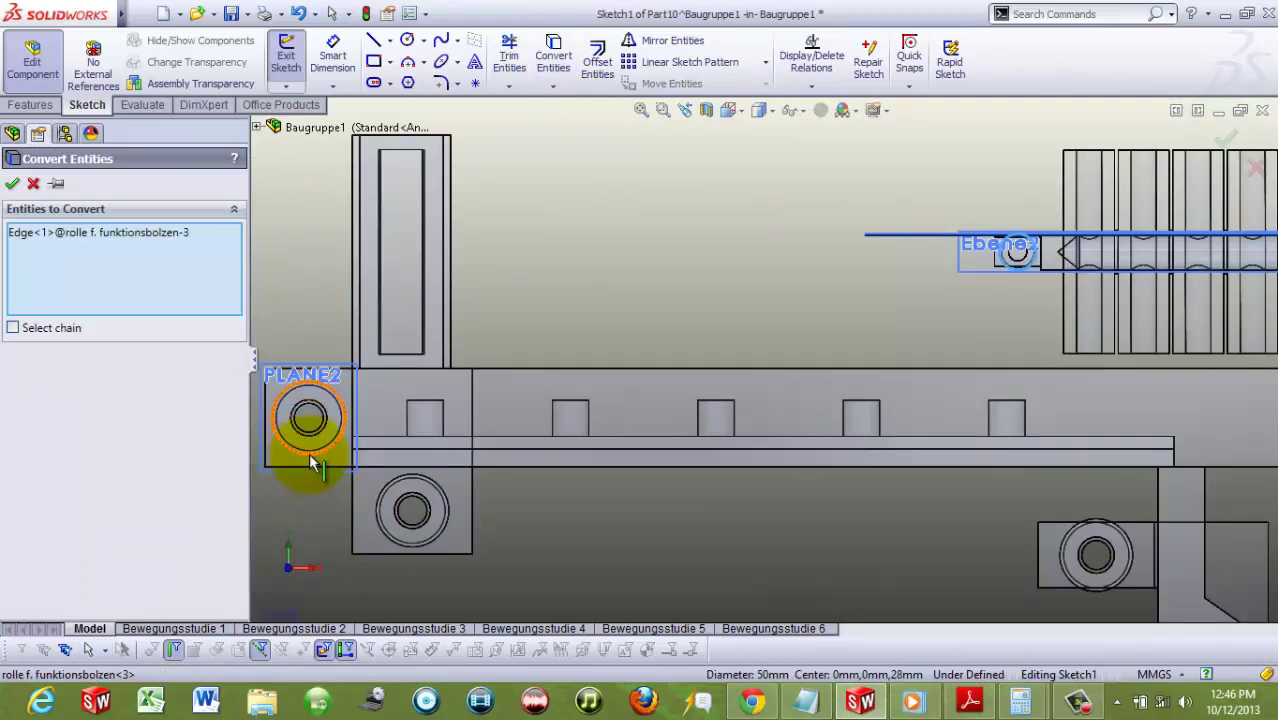
{"action": "left_click", "coordinate": [311, 463]}
{"action": "left_click", "coordinate": [447, 497]}
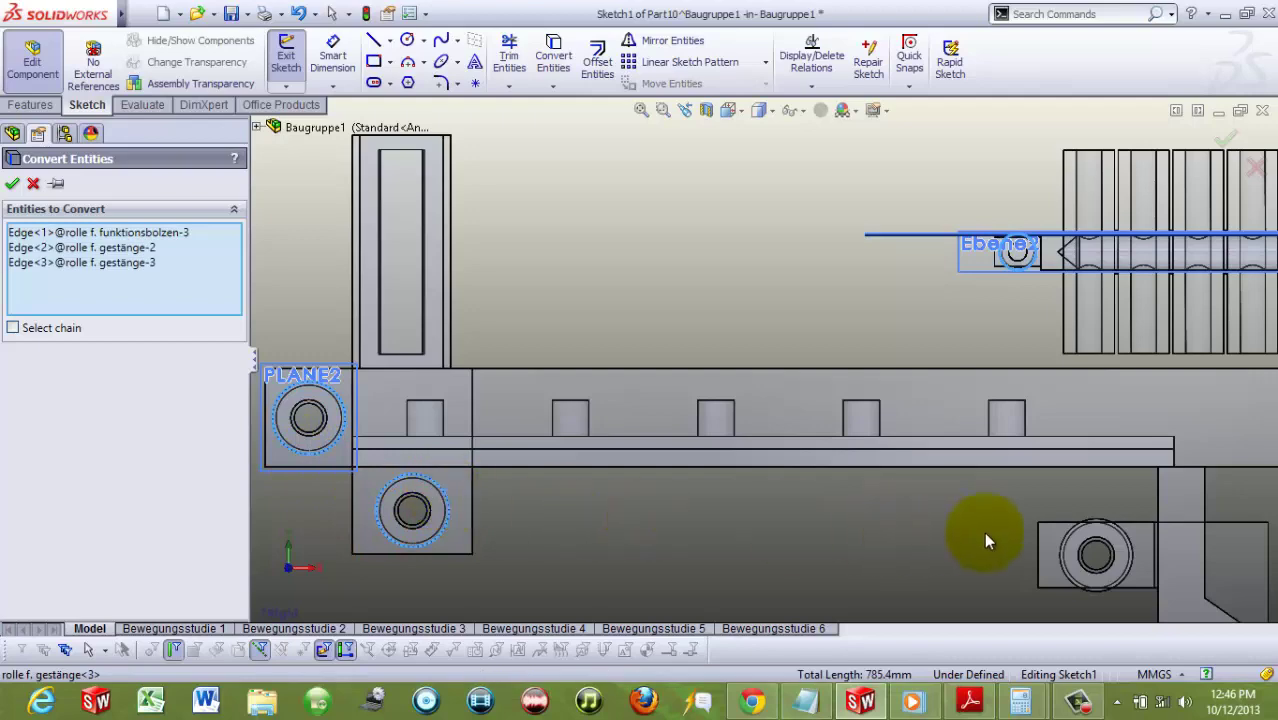
{"action": "left_click", "coordinate": [10, 183]}
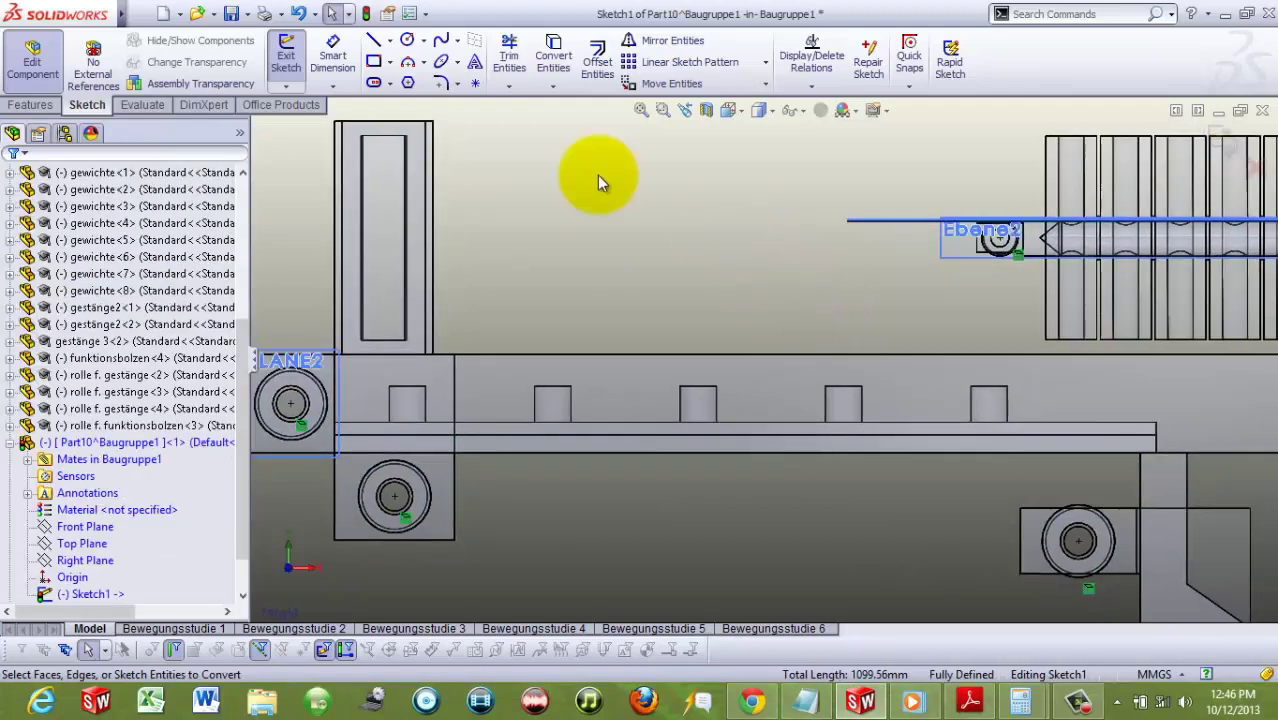
Step: Draw a cable line from the top pulley to the left pulley, tangent to the left pulley
{"action": "left_click", "coordinate": [384, 42]}
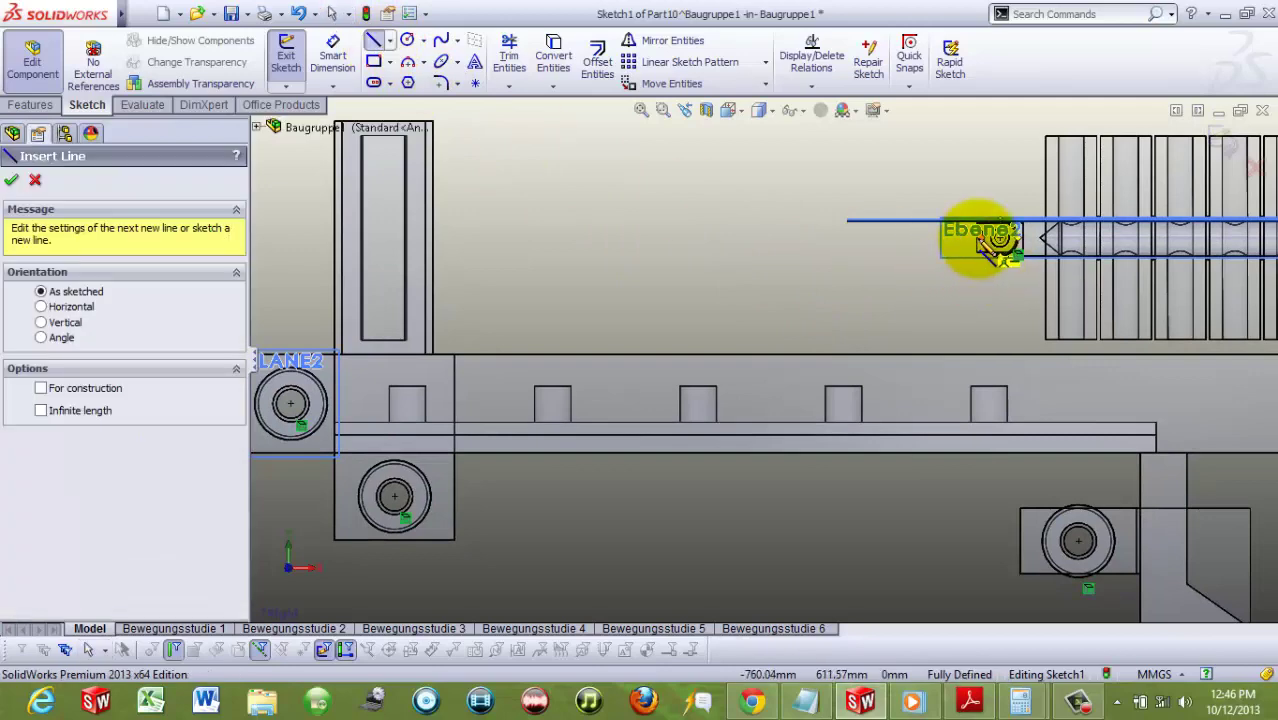
{"action": "left_click_drag", "start_coordinate": [985, 243], "coordinate": [310, 342]}
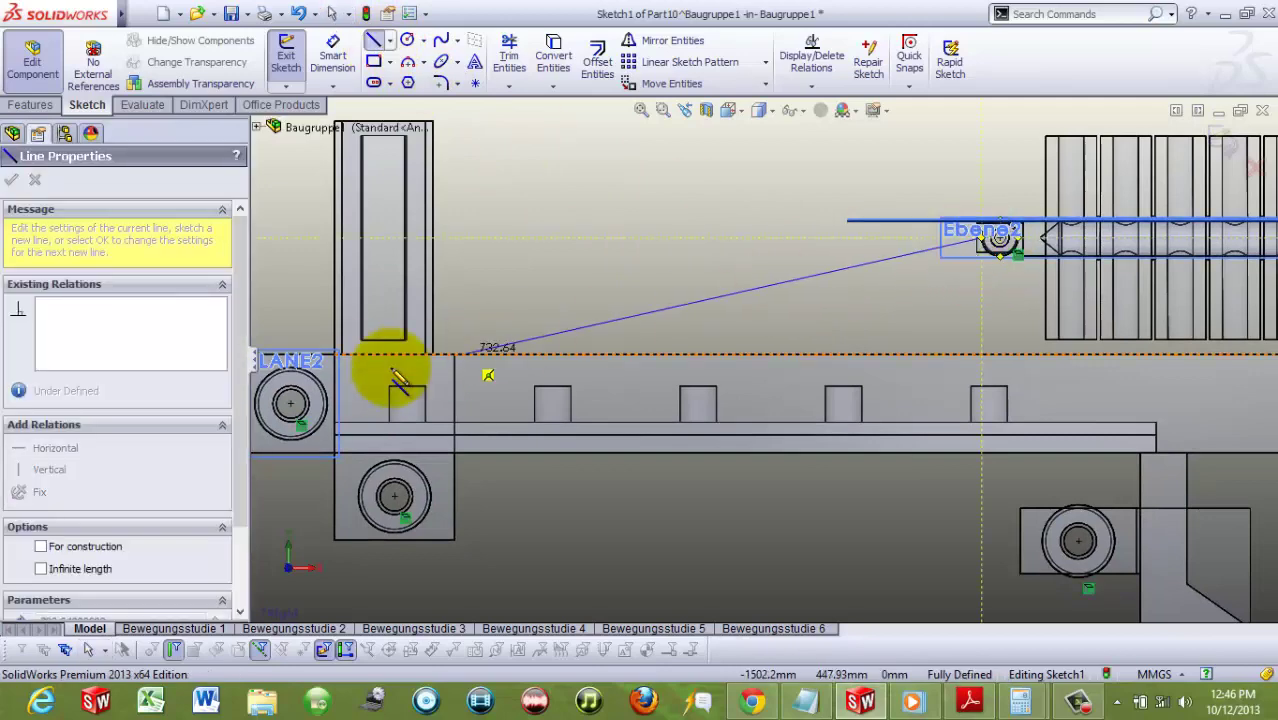
{"action": "key", "text": "Escape"}
{"action": "left_click", "coordinate": [320, 338]}
{"action": "left_click", "coordinate": [322, 392], "text": "ctrl"}
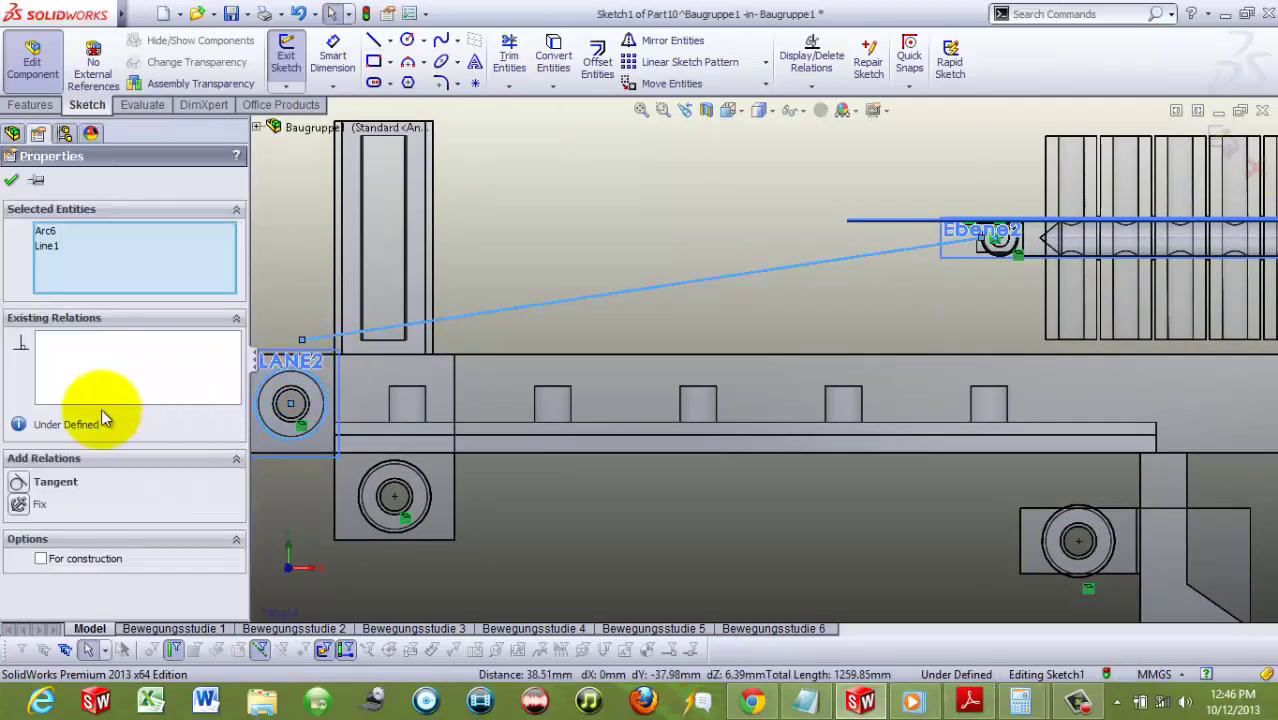
{"action": "left_click", "coordinate": [25, 483]}
{"action": "left_click", "coordinate": [604, 540]}
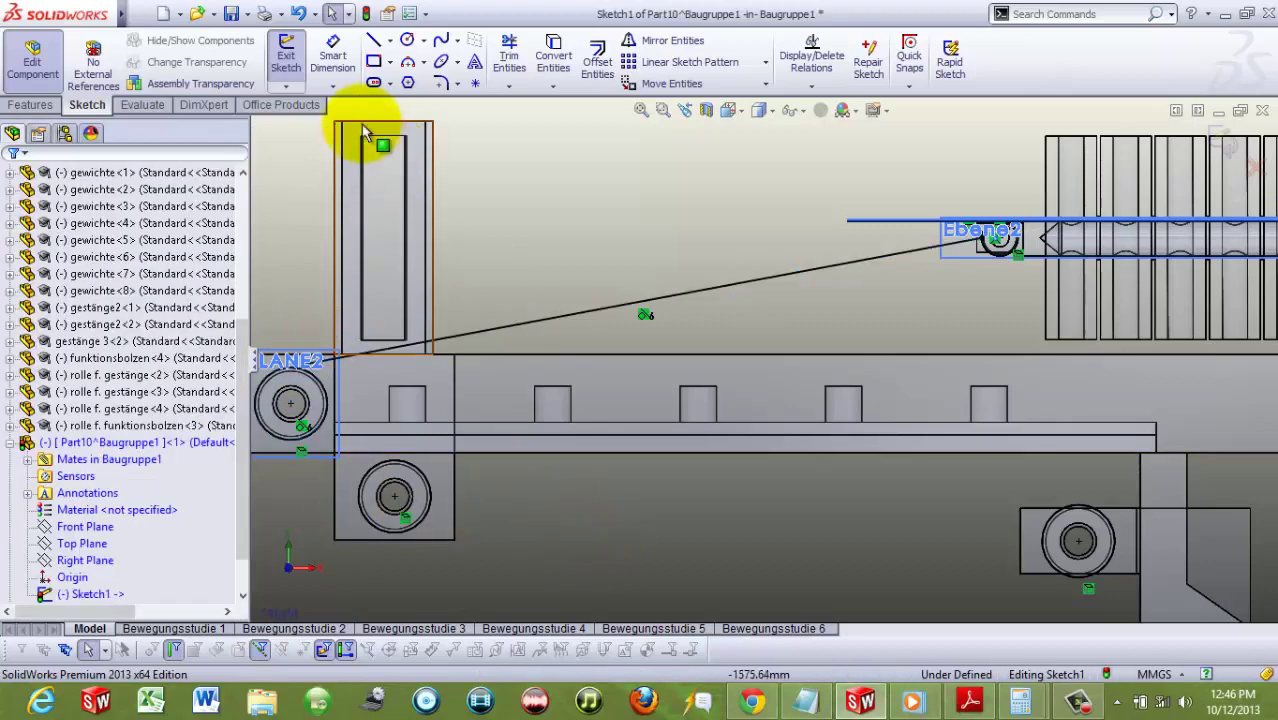
{"action": "left_click", "coordinate": [508, 86]}
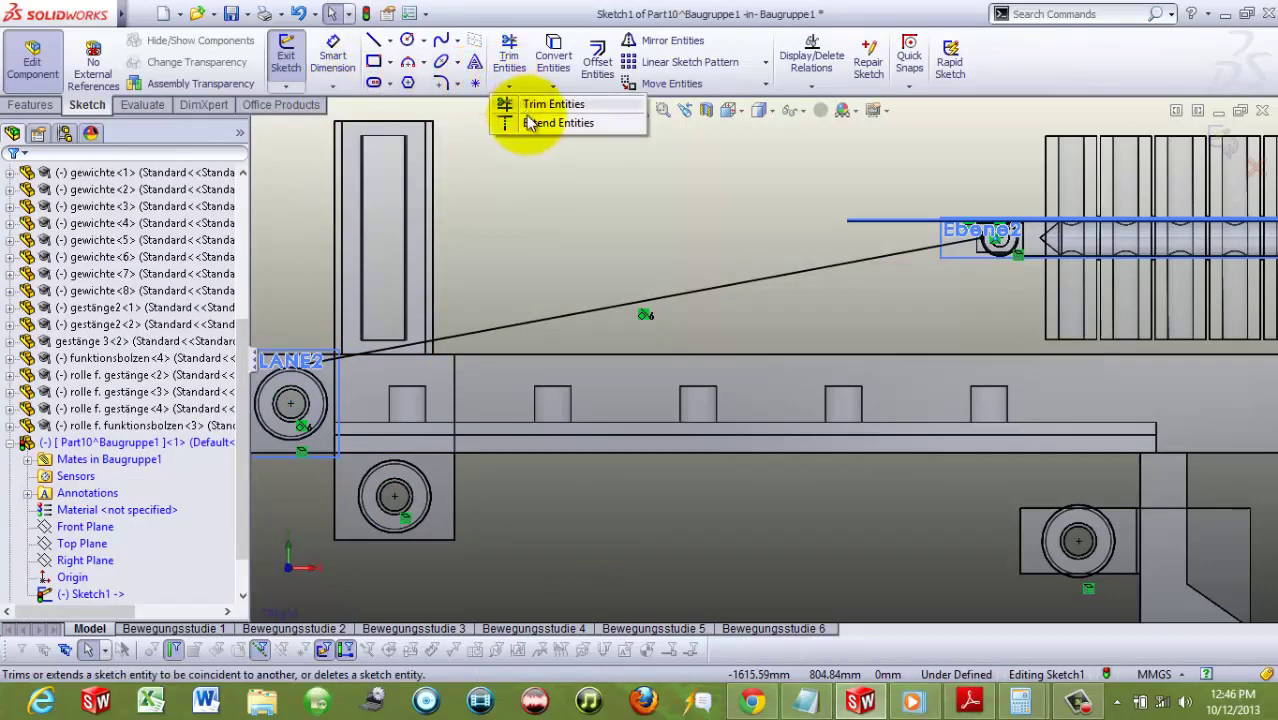
{"action": "left_click", "coordinate": [540, 96]}
{"action": "left_click", "coordinate": [471, 332]}
{"action": "left_click", "coordinate": [525, 500]}
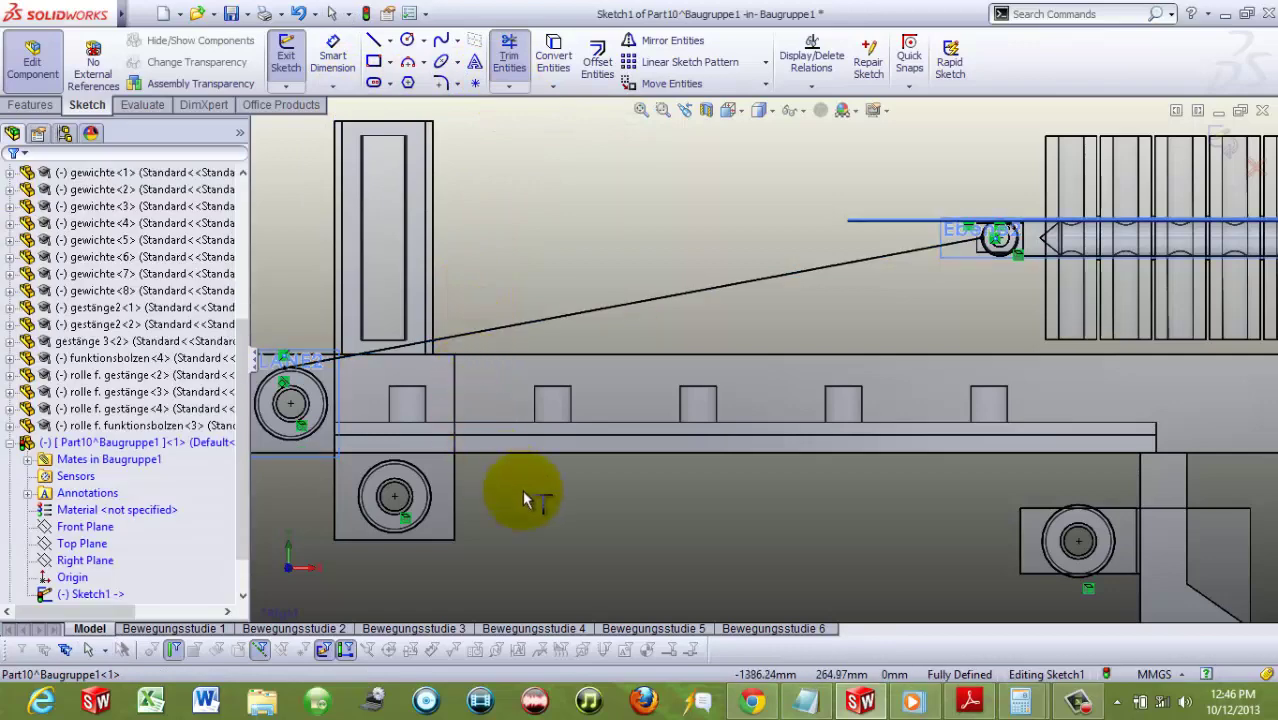
Step: Add a second cable line from the left pulley to the lower pulley, tangent to both
{"action": "left_click", "coordinate": [373, 45]}
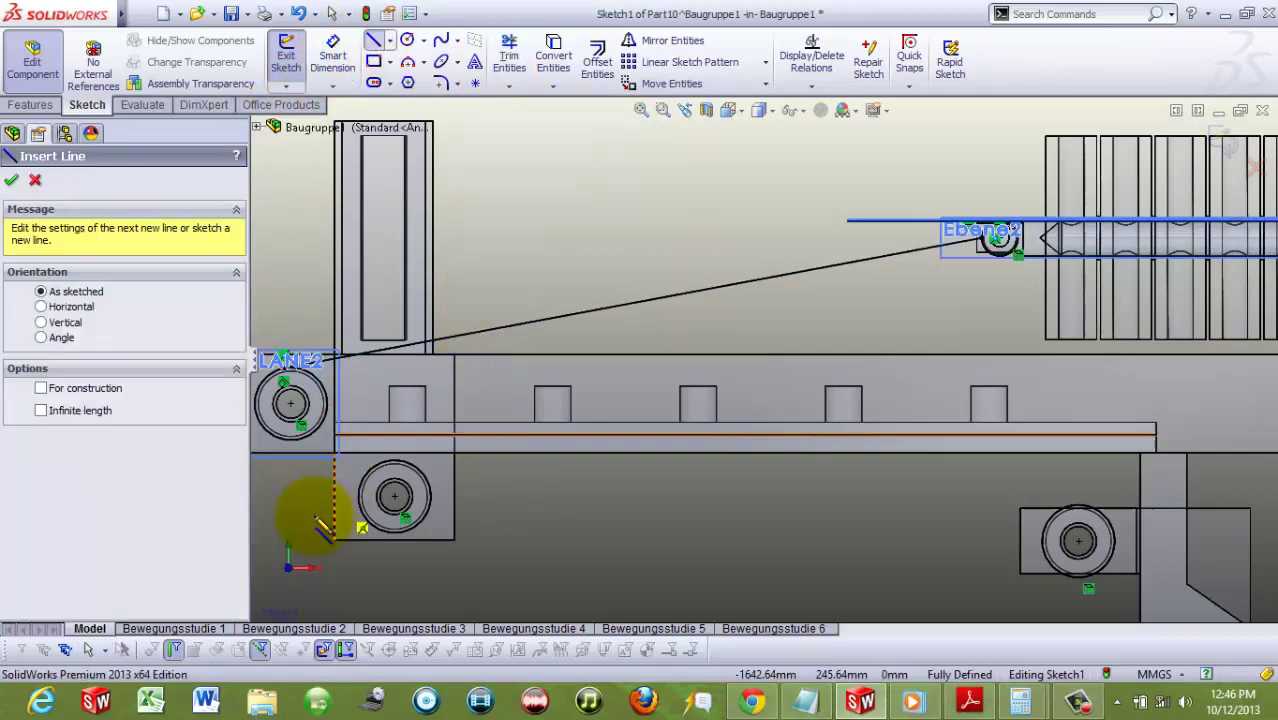
{"action": "left_click", "coordinate": [284, 470]}
{"action": "double_click", "coordinate": [352, 518]}
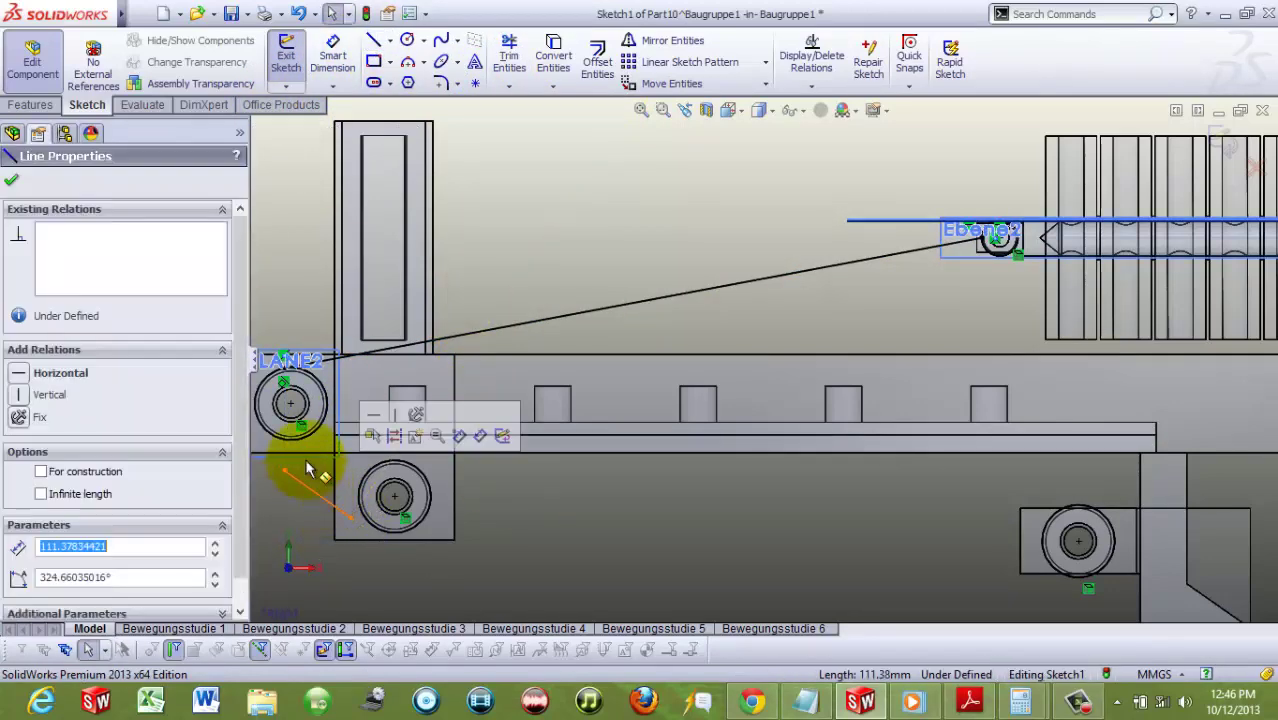
{"action": "left_click", "coordinate": [313, 437]}
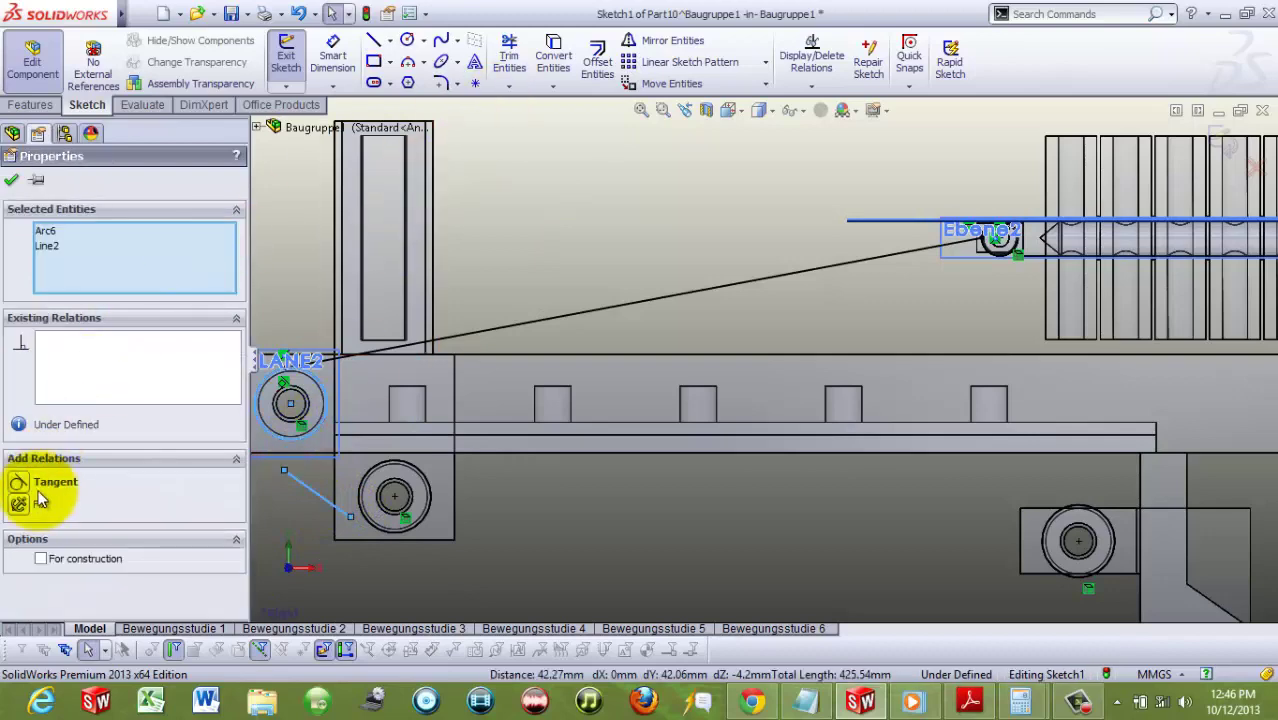
{"action": "left_click", "coordinate": [262, 514]}
{"action": "left_click", "coordinate": [330, 473]}
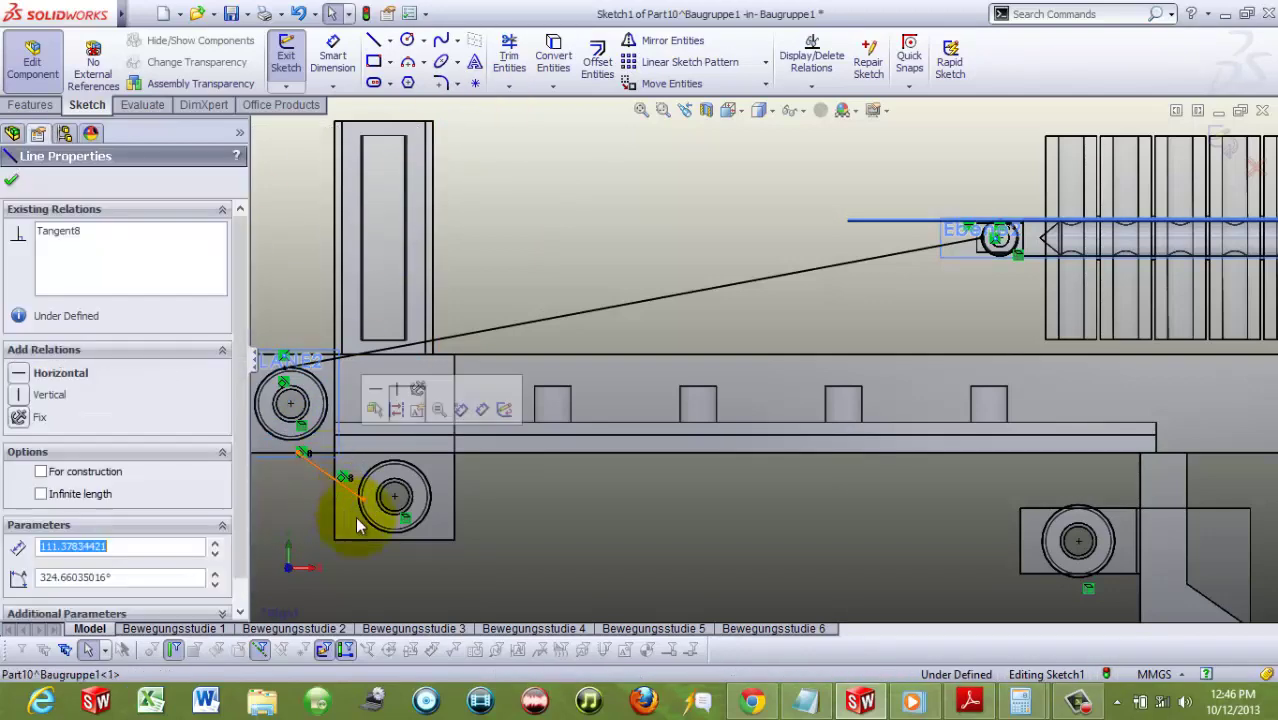
{"action": "left_click", "coordinate": [362, 517], "text": "ctrl"}
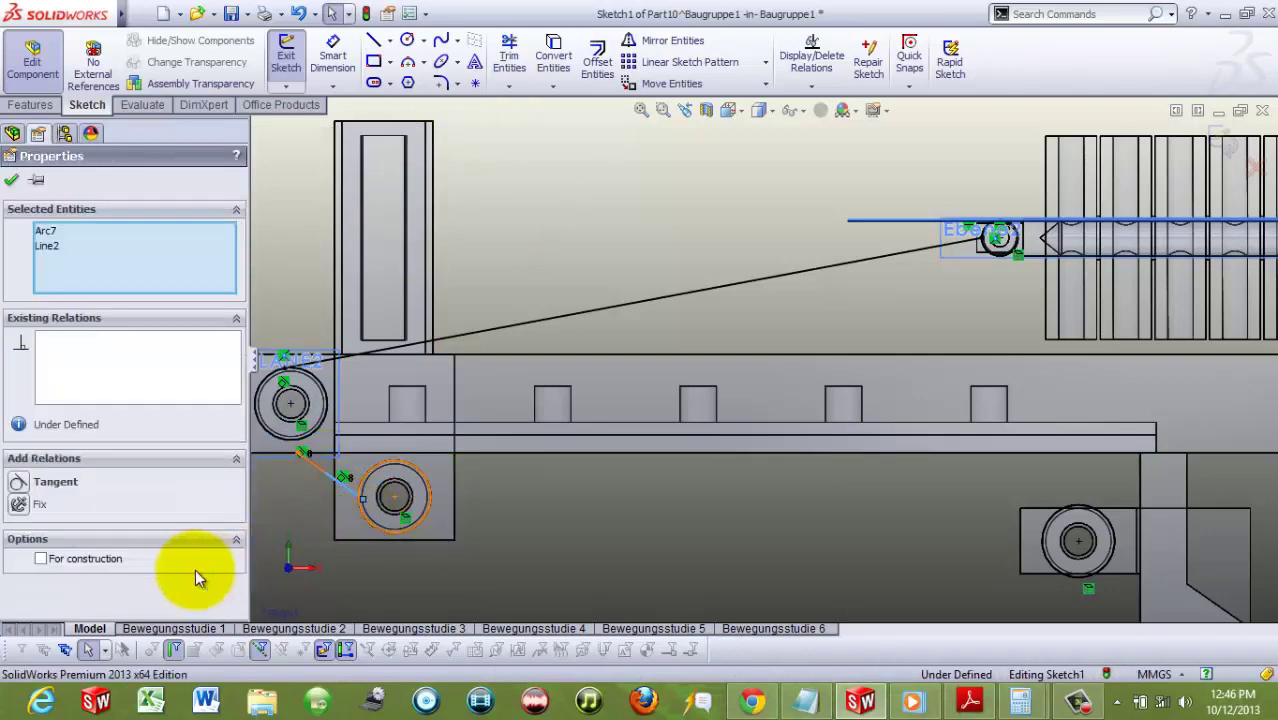
{"action": "left_click", "coordinate": [25, 488]}
{"action": "left_click", "coordinate": [548, 518]}
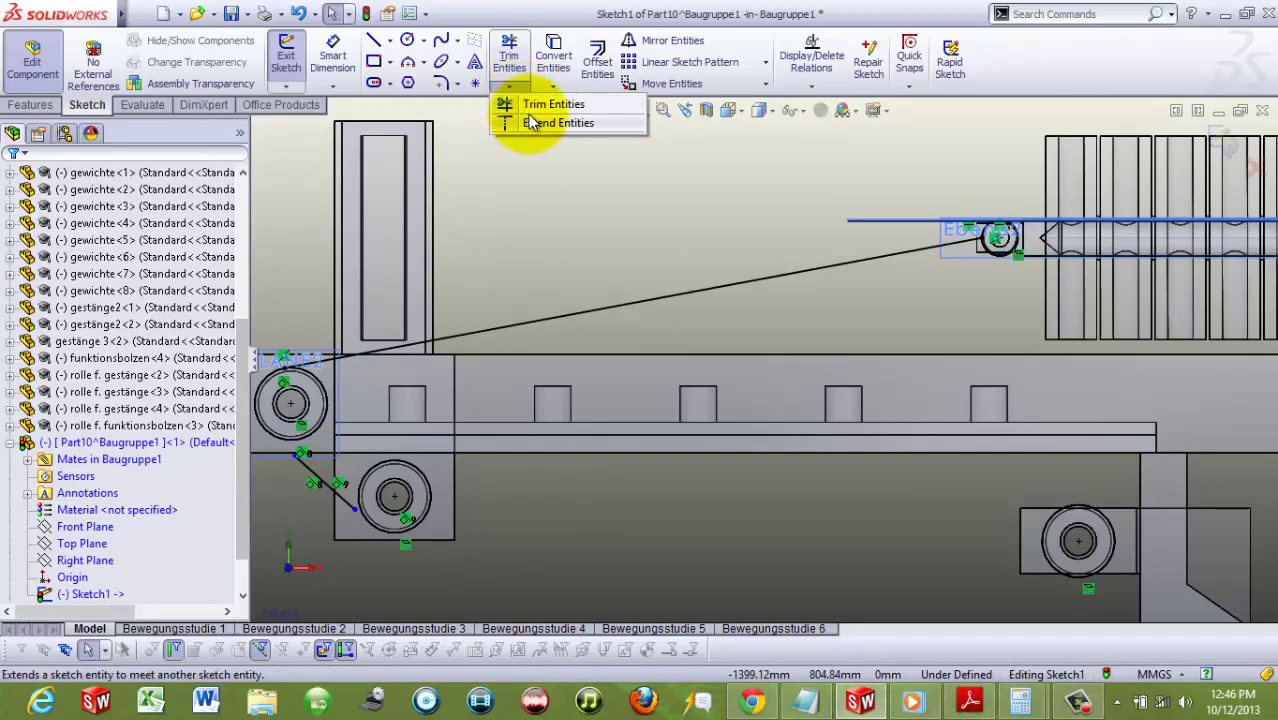
{"action": "left_click", "coordinate": [528, 120]}
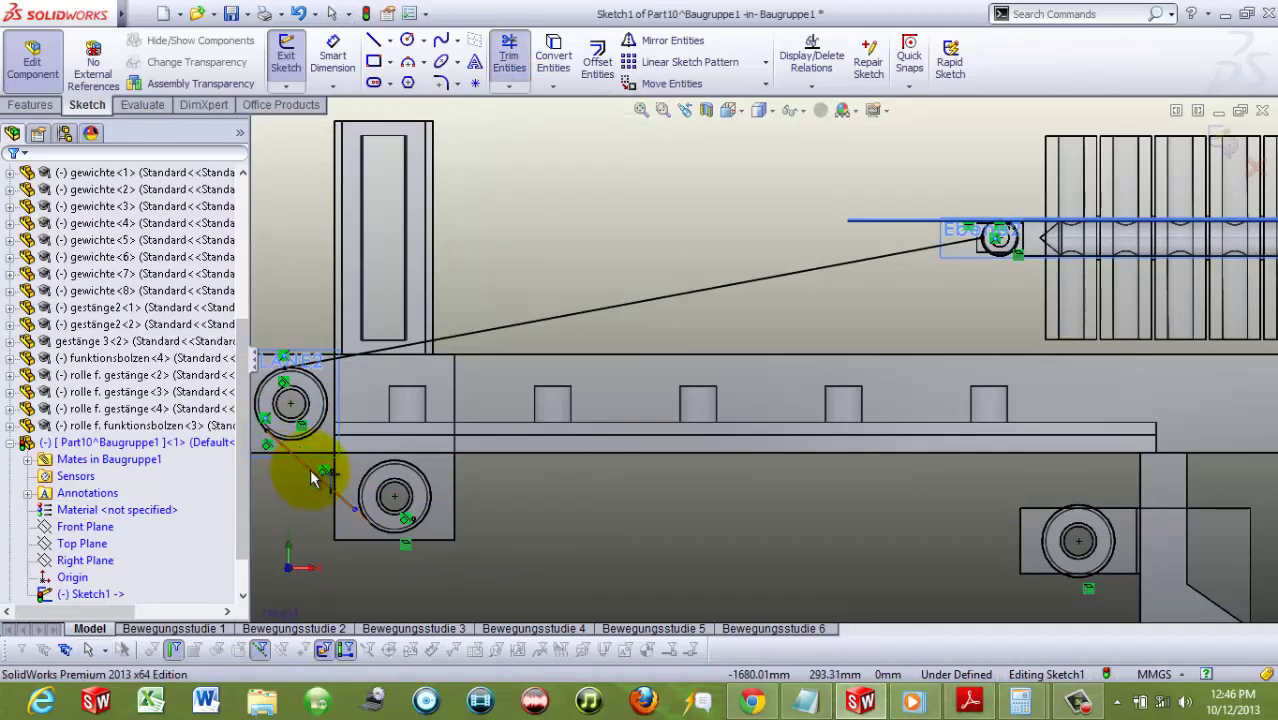
{"action": "middle_click_drag", "start_coordinate": [569, 543], "coordinate": [522, 475], "text": "ctrl"}
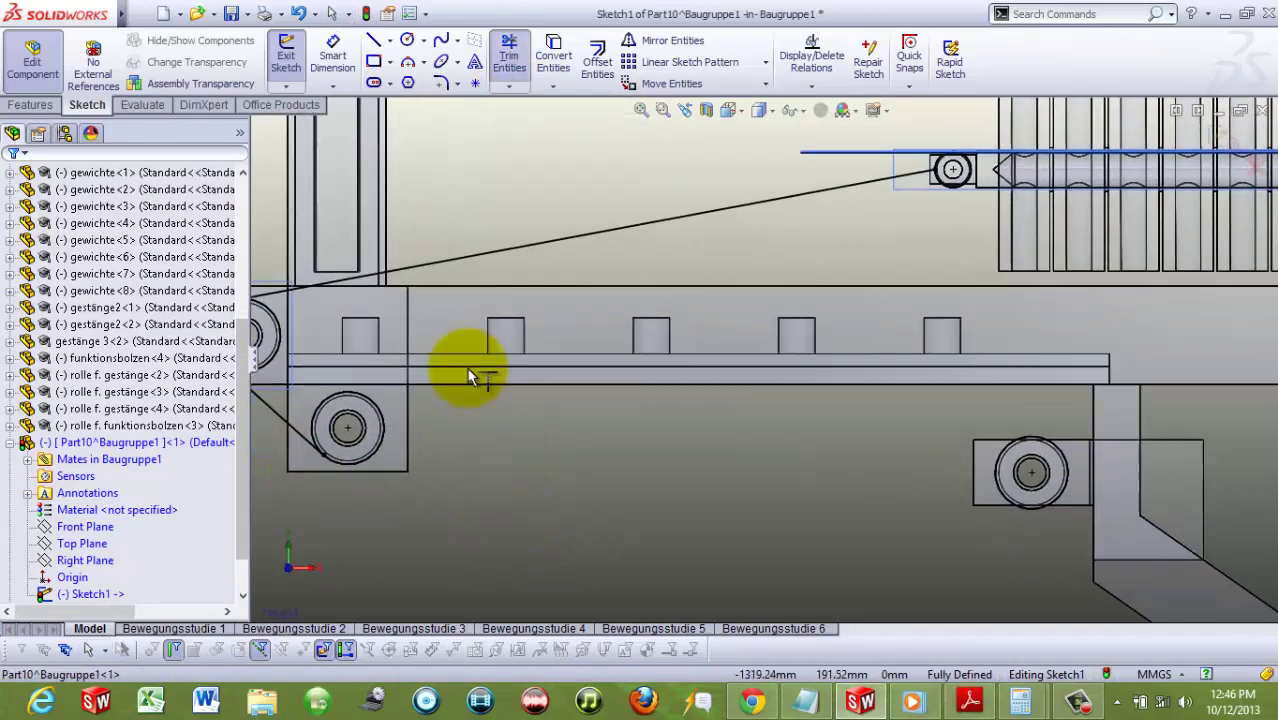
Step: Draw a cable line from the lower-left pulley to the right roller, tangent to the pulley
{"action": "left_click", "coordinate": [373, 40]}
{"action": "left_click", "coordinate": [378, 499]}
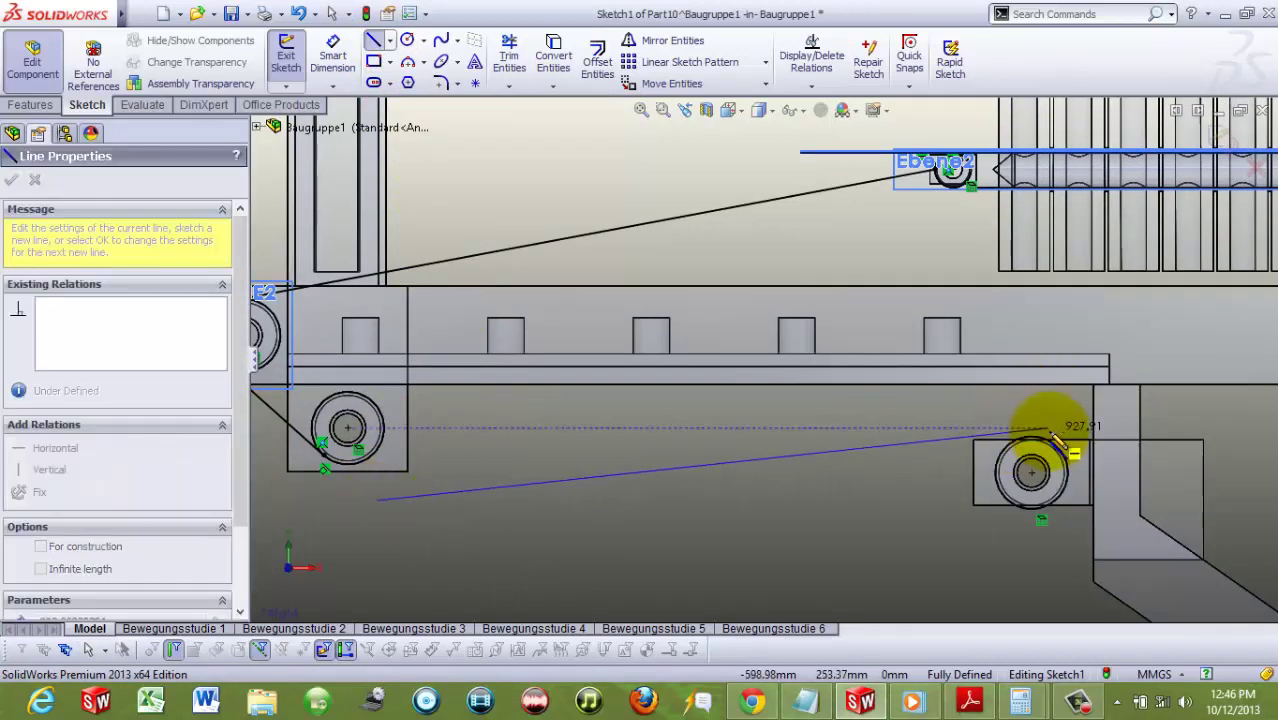
{"action": "left_click", "coordinate": [1068, 433]}
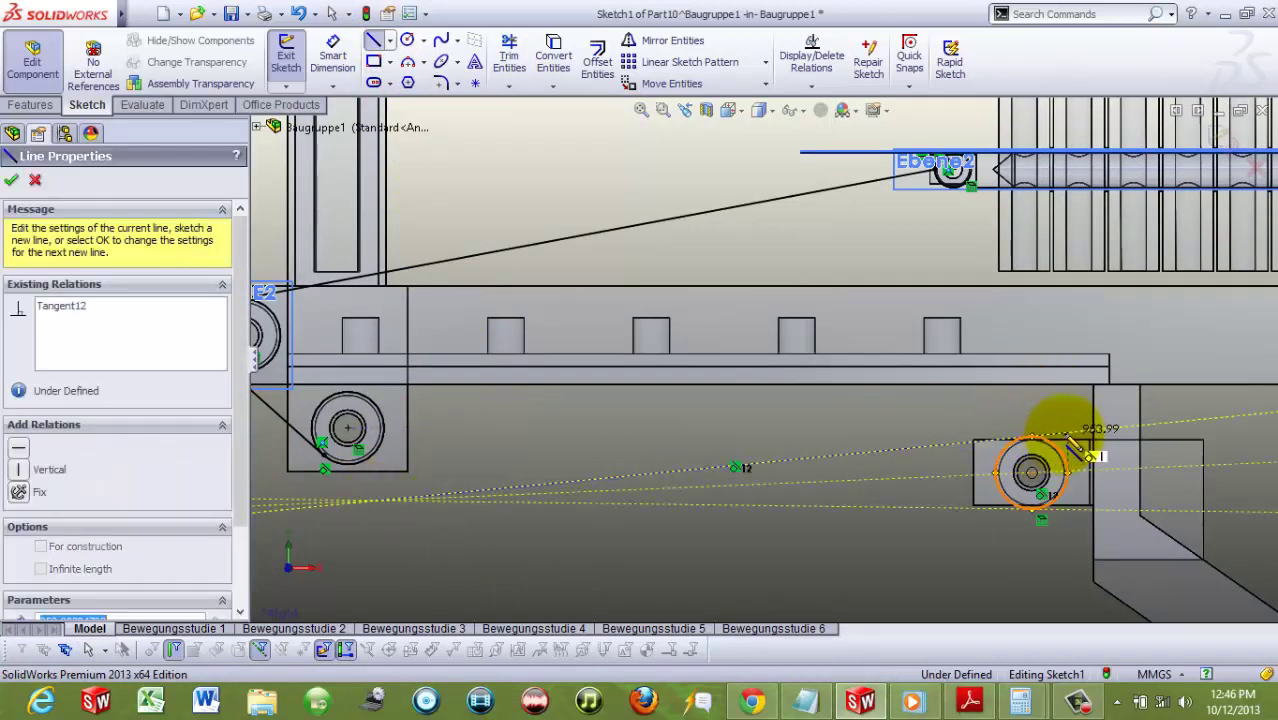
{"action": "left_click", "coordinate": [509, 55]}
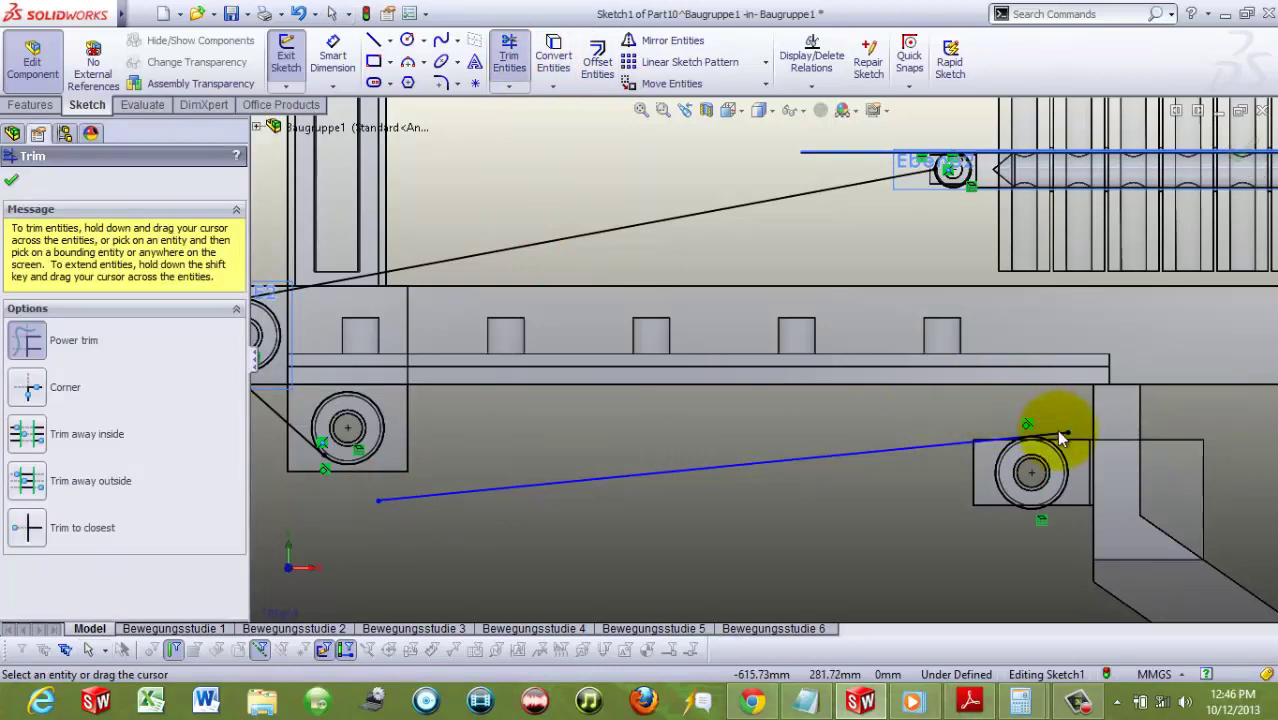
{"action": "key", "text": "Escape"}
{"action": "left_click", "coordinate": [405, 496]}
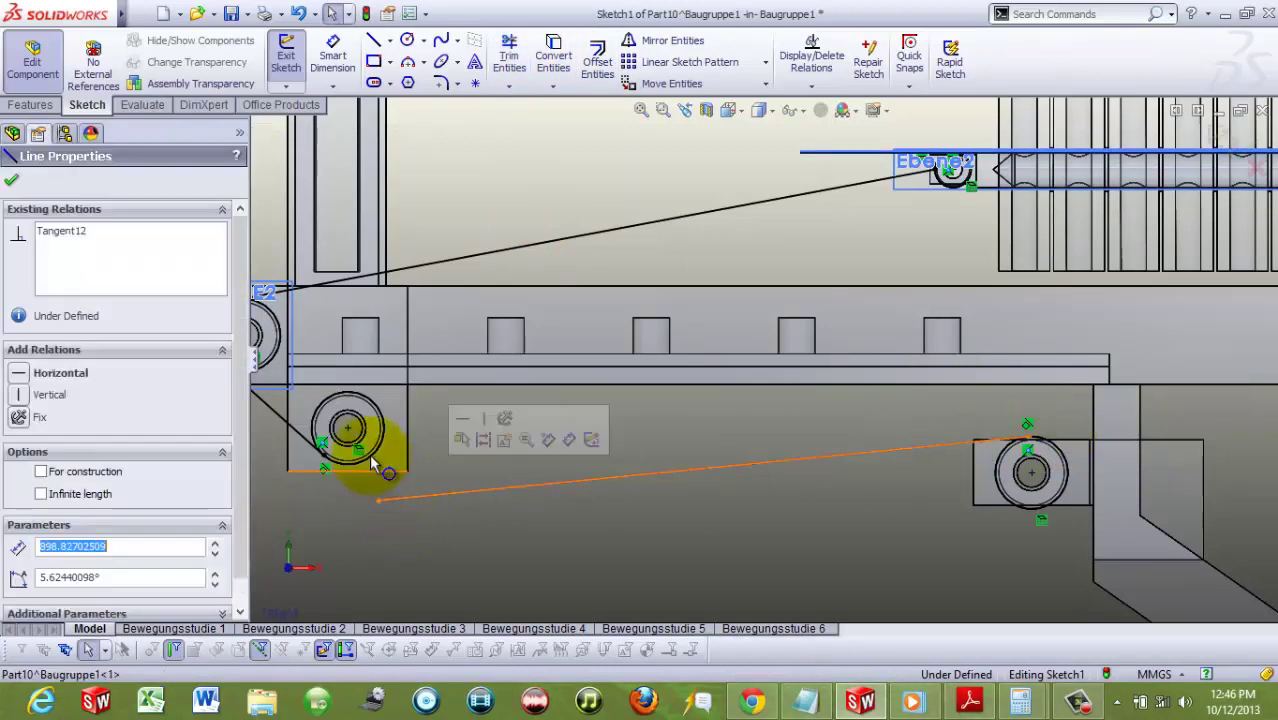
{"action": "left_click", "coordinate": [370, 451], "text": "ctrl"}
{"action": "left_click", "coordinate": [18, 482]}
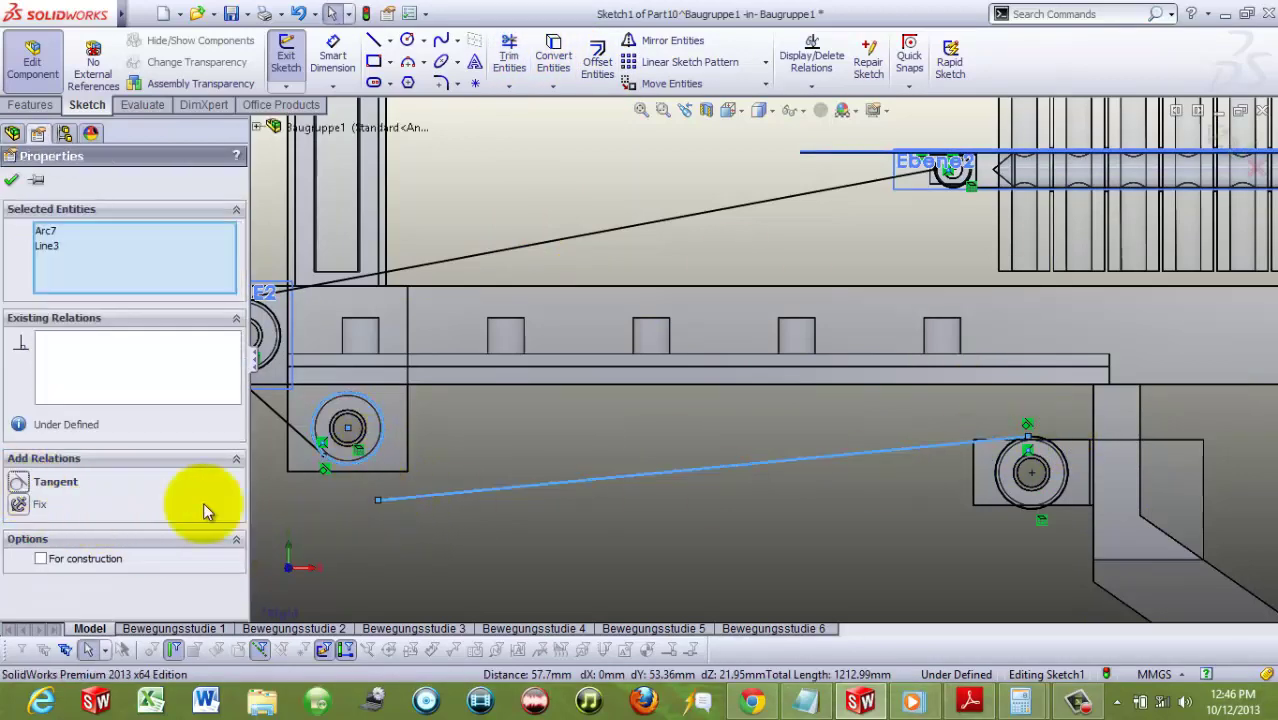
{"action": "left_click", "coordinate": [446, 535]}
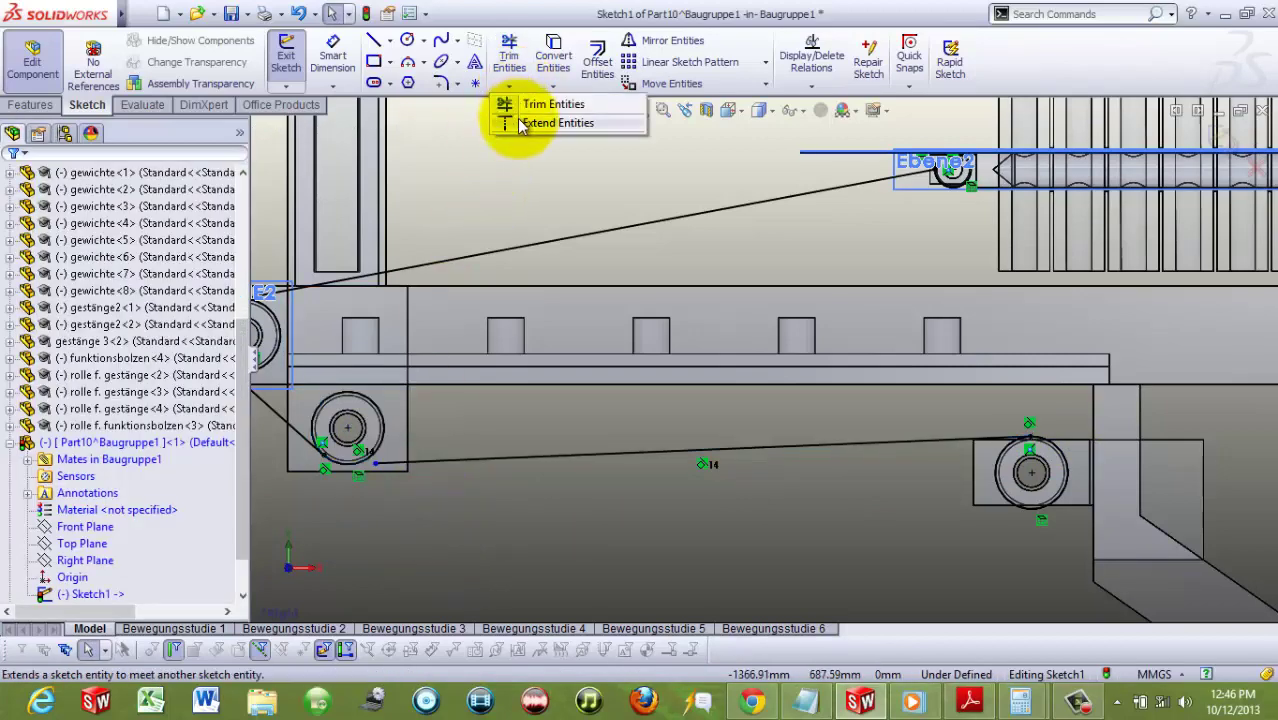
Step: Trim away the excess arc of the left pulley
{"action": "left_click", "coordinate": [508, 104]}
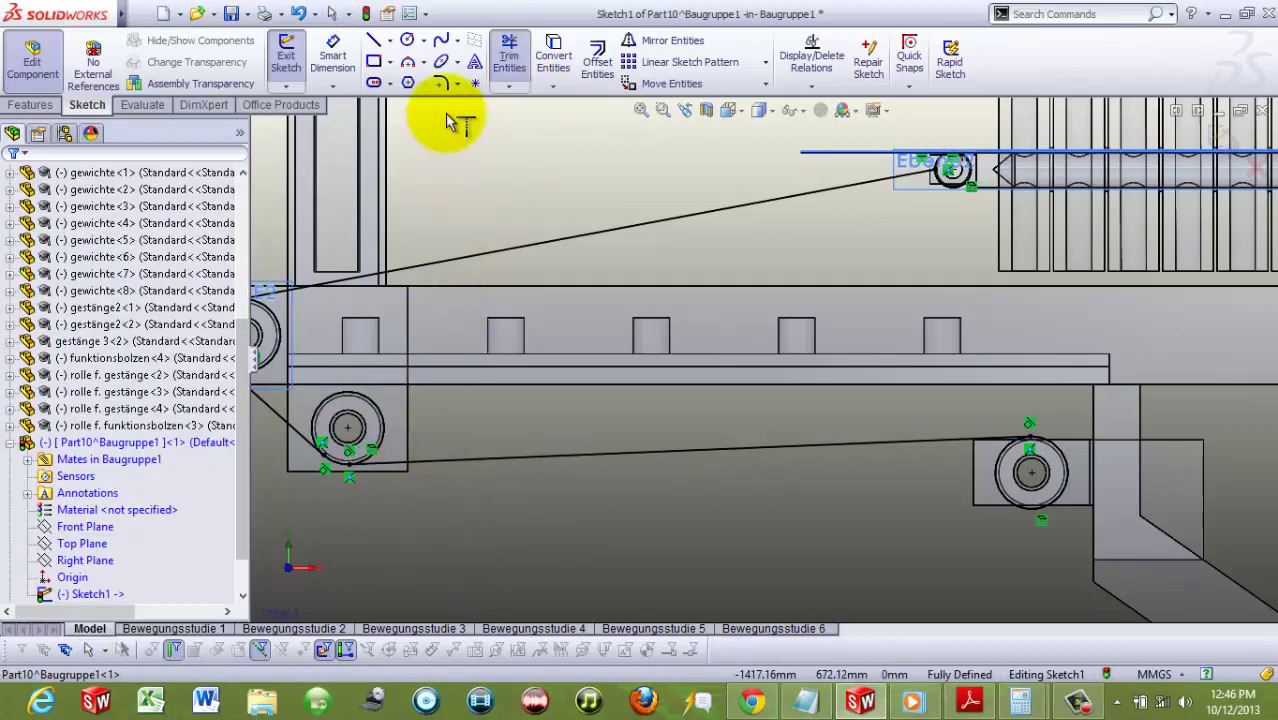
{"action": "left_click", "coordinate": [508, 50]}
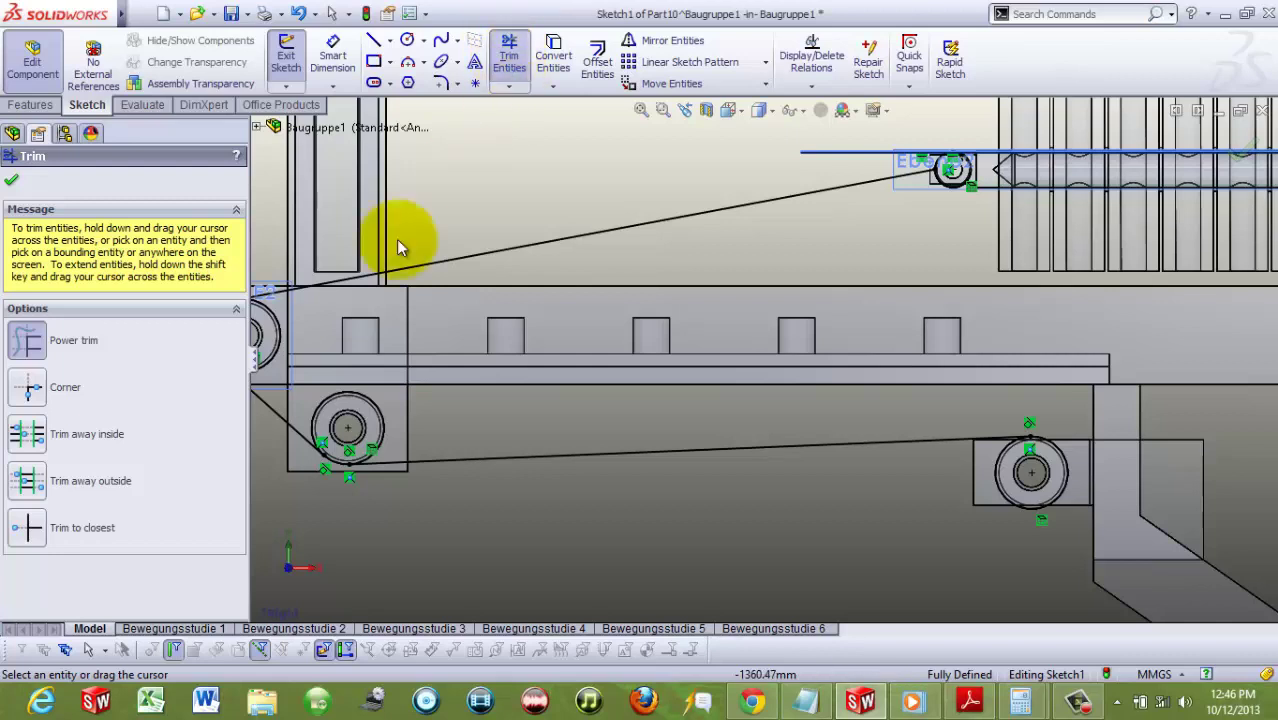
{"action": "left_click_drag", "start_coordinate": [304, 402], "coordinate": [382, 437]}
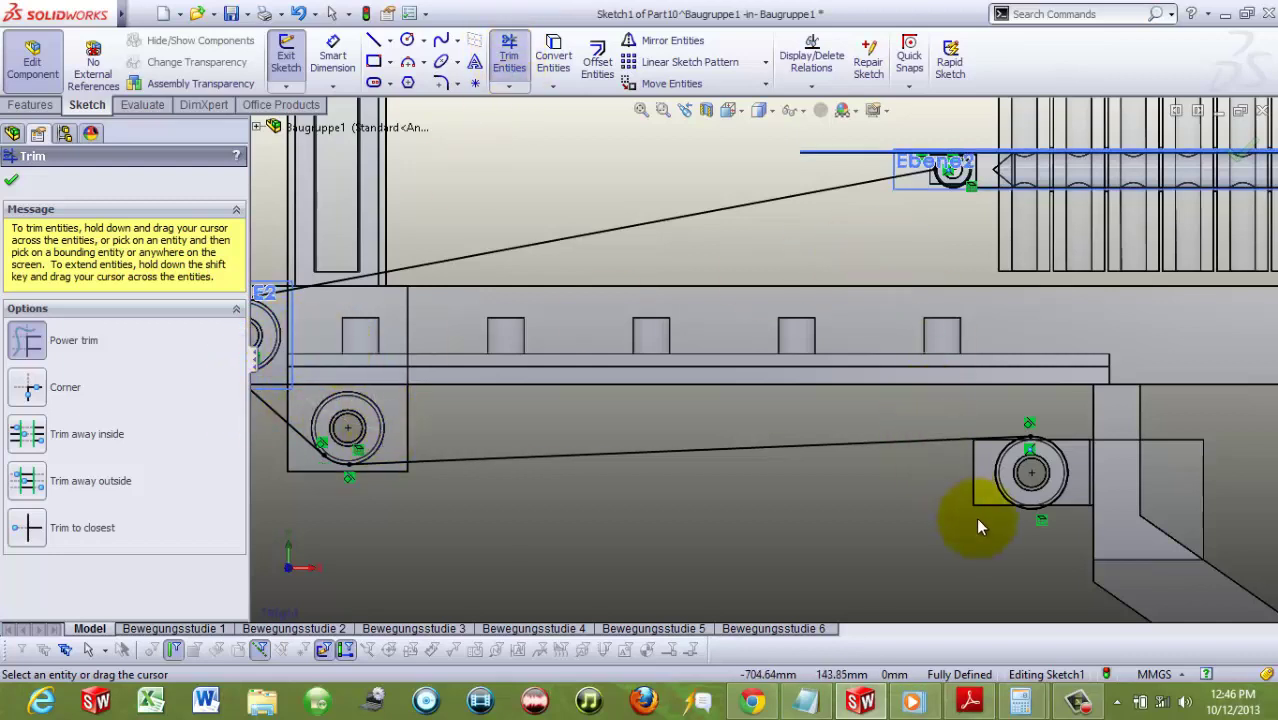
{"action": "middle_click_drag", "start_coordinate": [978, 527], "coordinate": [805, 371], "text": "ctrl"}
Step: Draw a vertical cable line hanging down from the right roller's edge
{"action": "left_click", "coordinate": [373, 40]}
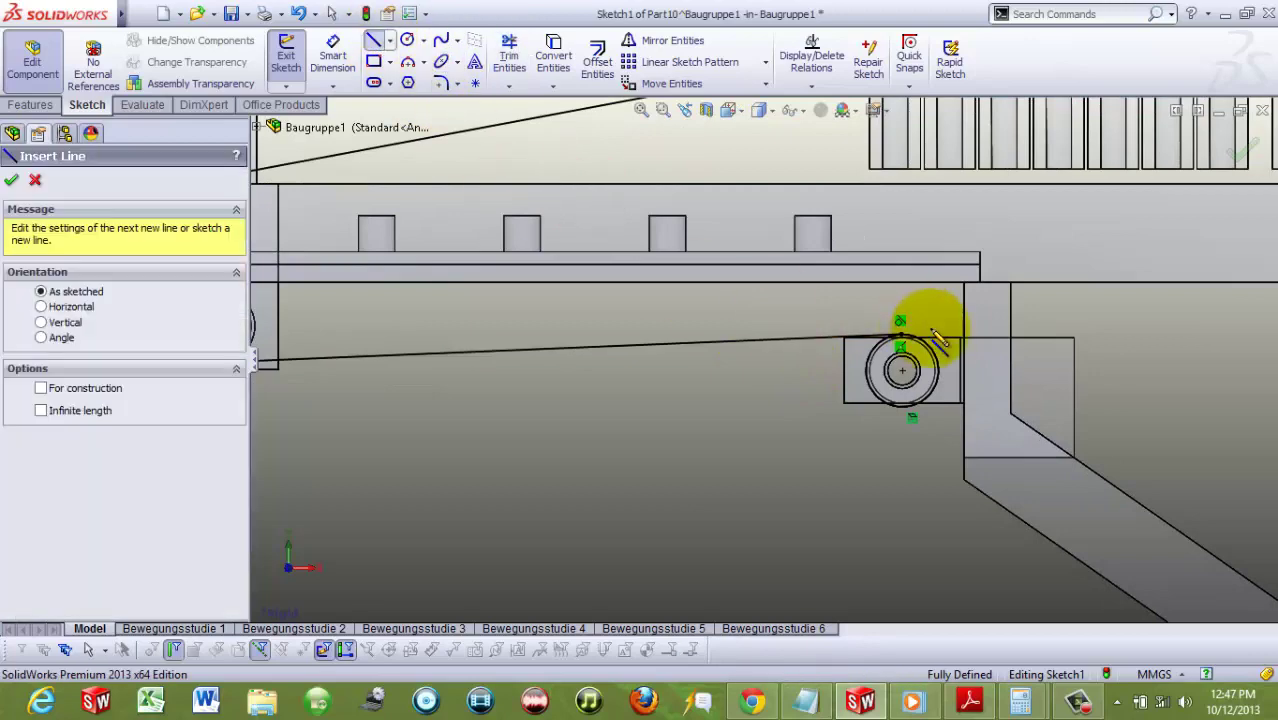
{"action": "left_click", "coordinate": [941, 407]}
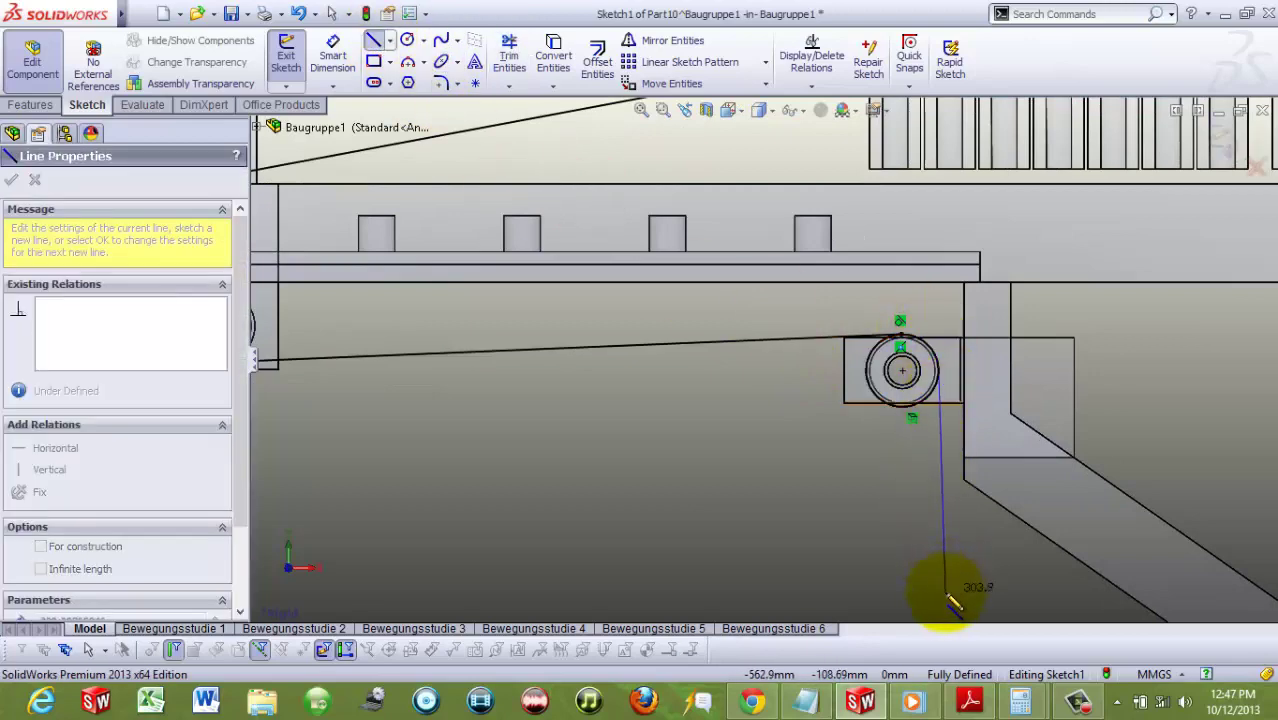
{"action": "double_click", "coordinate": [946, 594]}
{"action": "left_click", "coordinate": [946, 574]}
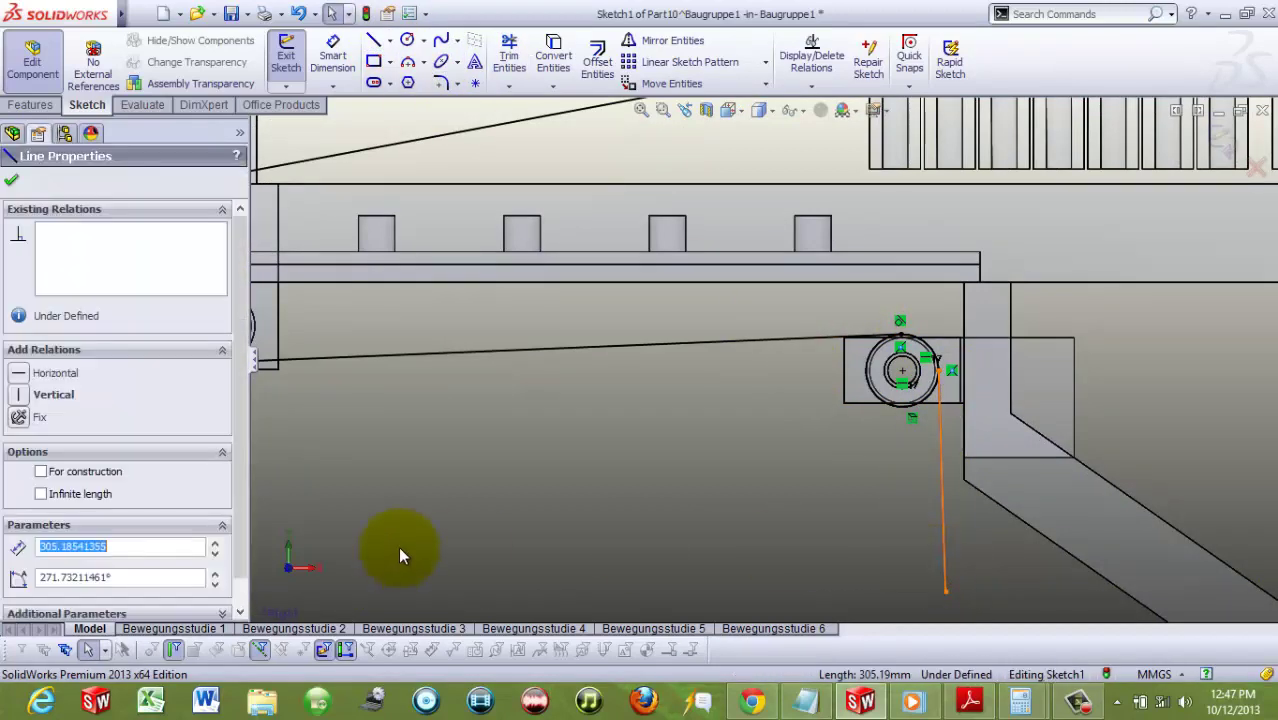
{"action": "left_click", "coordinate": [22, 400]}
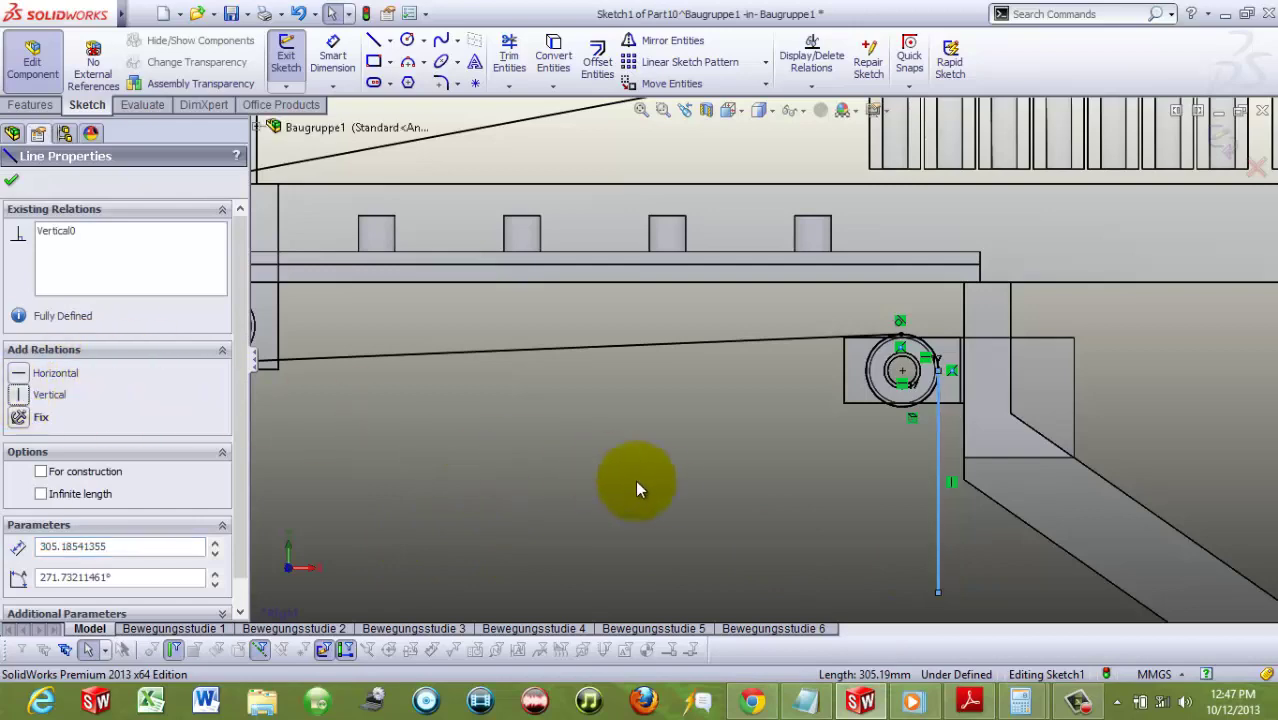
{"action": "left_click", "coordinate": [635, 480]}
Step: Close the trim tool and exit the cable path sketch
{"action": "left_click", "coordinate": [510, 55]}
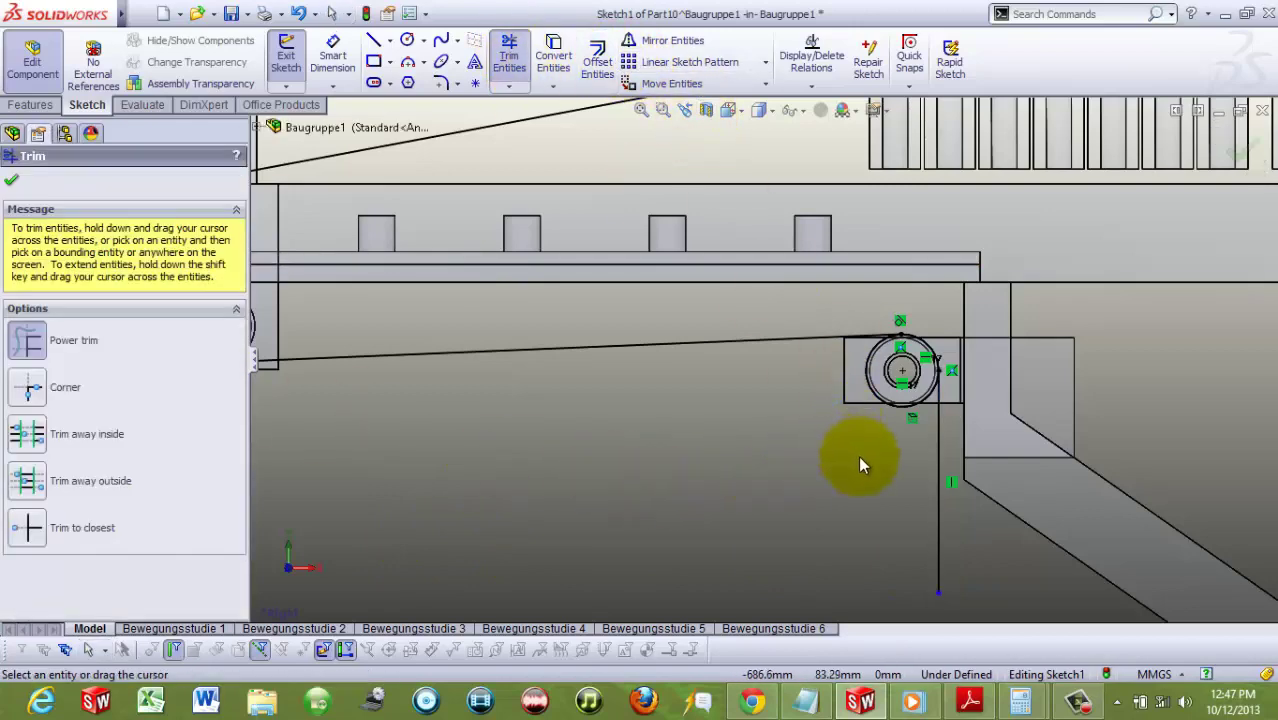
{"action": "scroll", "coordinate": [897, 395], "scroll_direction": "down", "scroll_amount": 3}
{"action": "scroll", "coordinate": [788, 374], "scroll_direction": "down", "scroll_amount": 2}
{"action": "scroll", "coordinate": [907, 468], "scroll_direction": "up", "scroll_amount": 3}
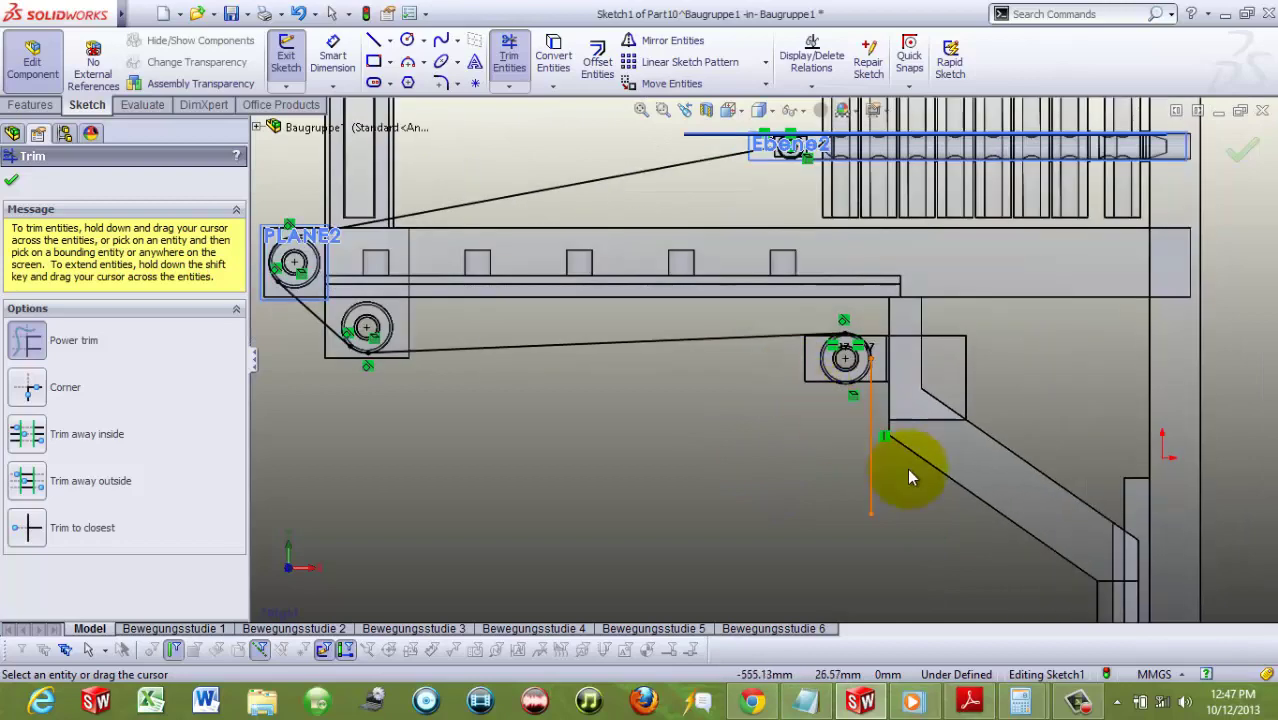
{"action": "scroll", "coordinate": [917, 530], "scroll_direction": "up", "scroll_amount": 2}
{"action": "scroll", "coordinate": [917, 530], "scroll_direction": "up", "scroll_amount": 2}
{"action": "scroll", "coordinate": [848, 466], "scroll_direction": "down", "scroll_amount": 2}
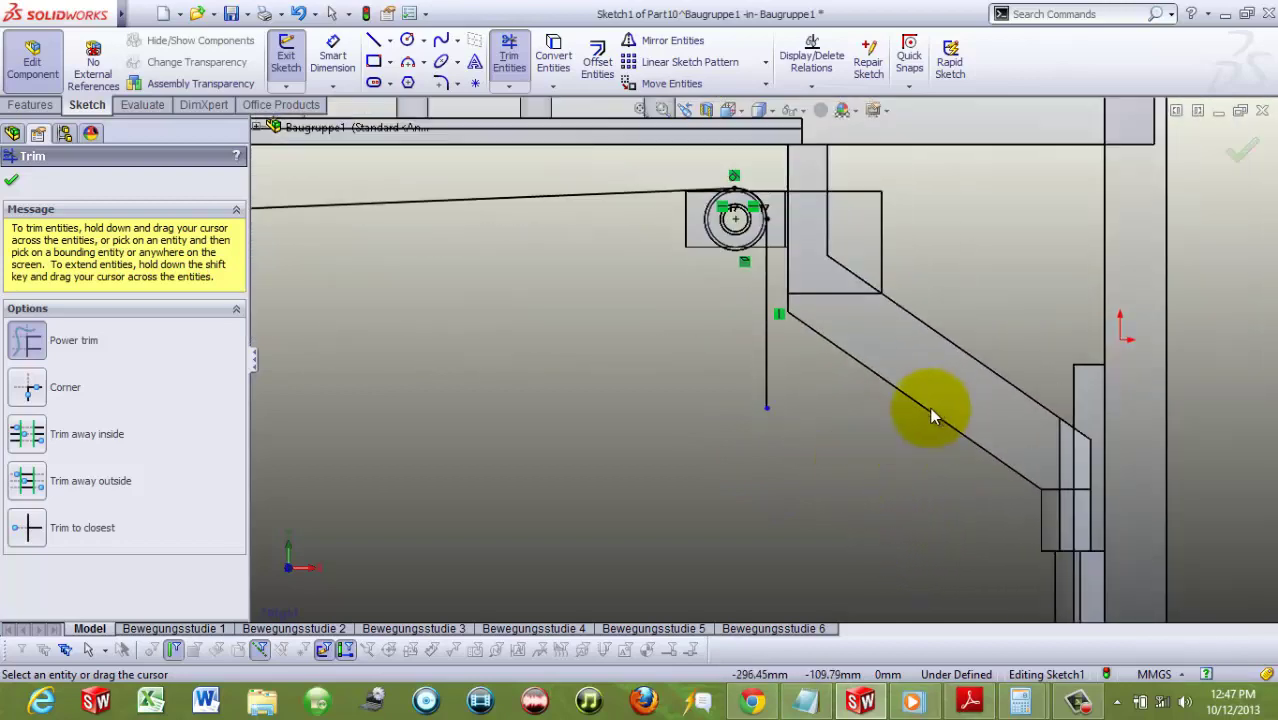
{"action": "left_click", "coordinate": [1233, 162]}
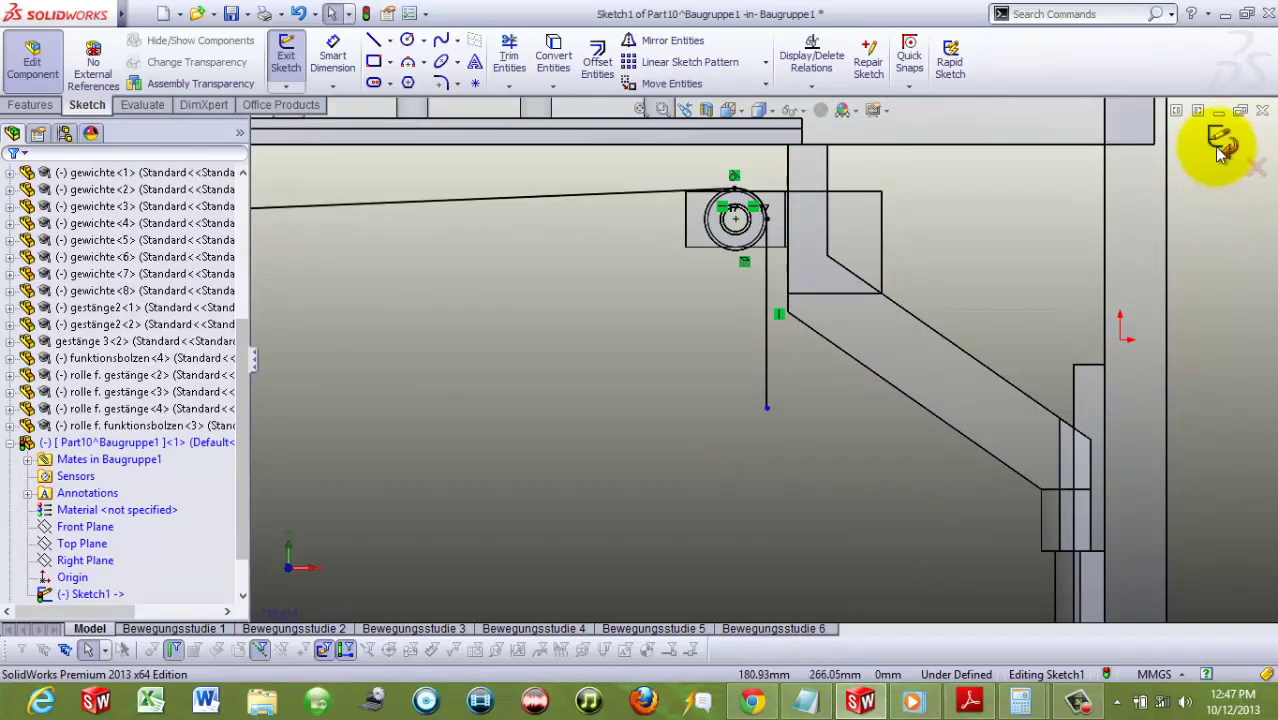
{"action": "left_click", "coordinate": [1222, 143]}
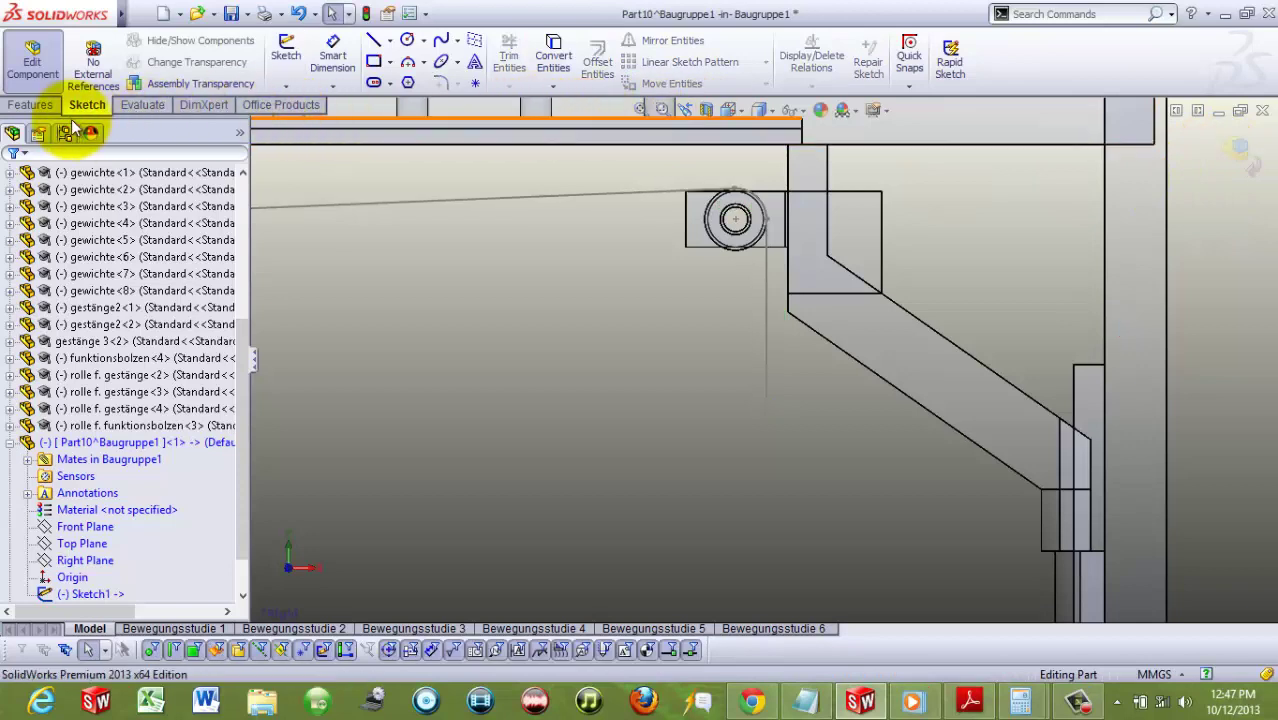
Step: Create Plane1 perpendicular to the hanging cable line at its bottom endpoint
{"action": "left_click", "coordinate": [30, 108]}
{"action": "left_click", "coordinate": [977, 87]}
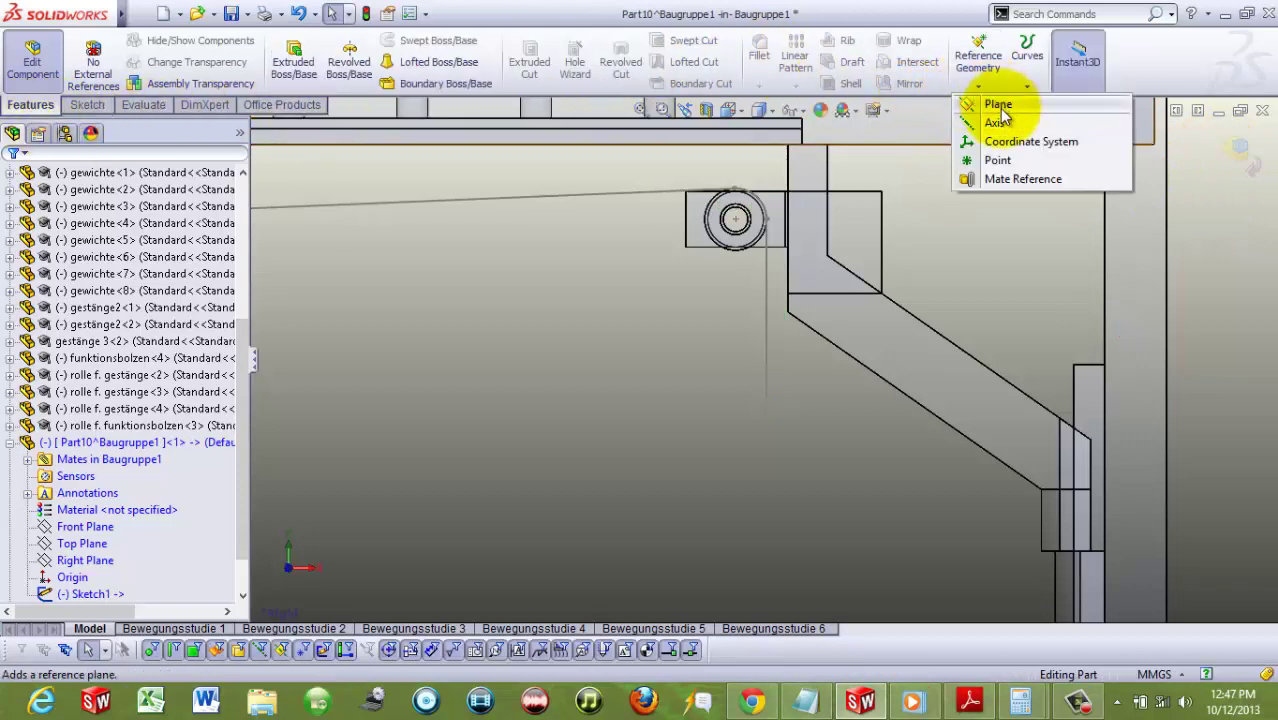
{"action": "left_click", "coordinate": [998, 106]}
{"action": "left_click", "coordinate": [767, 409]}
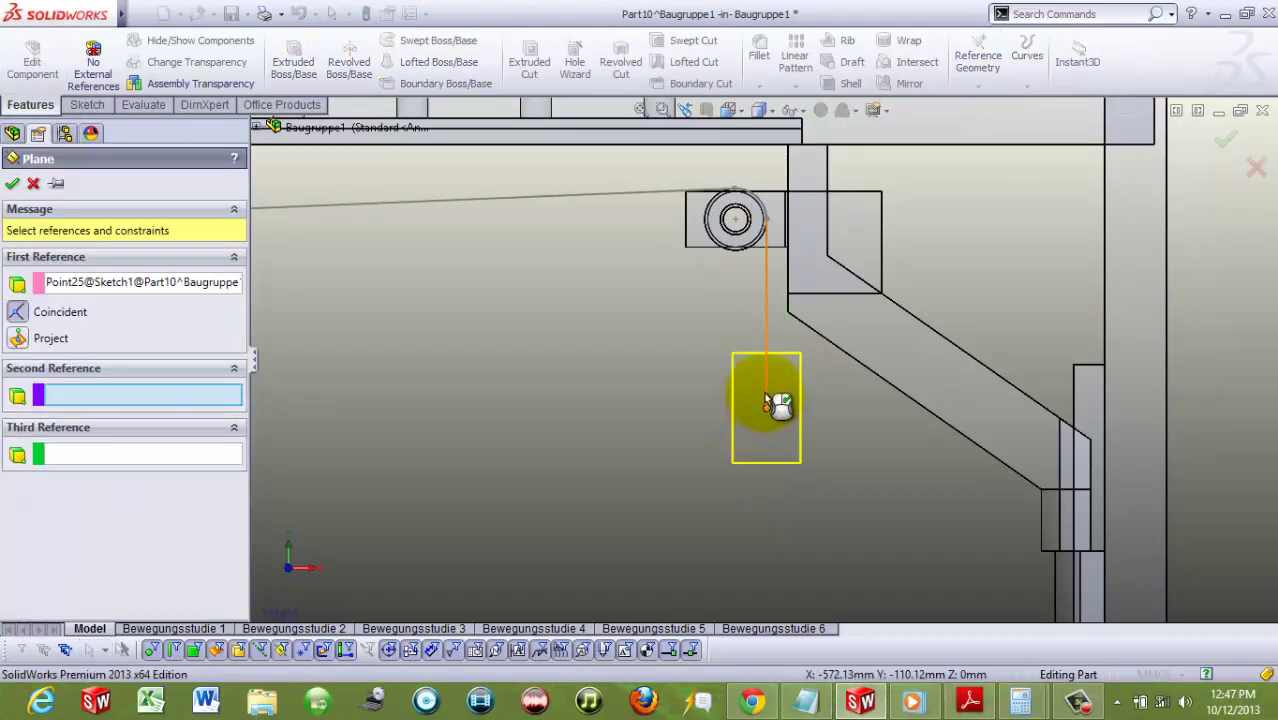
{"action": "left_click", "coordinate": [766, 396]}
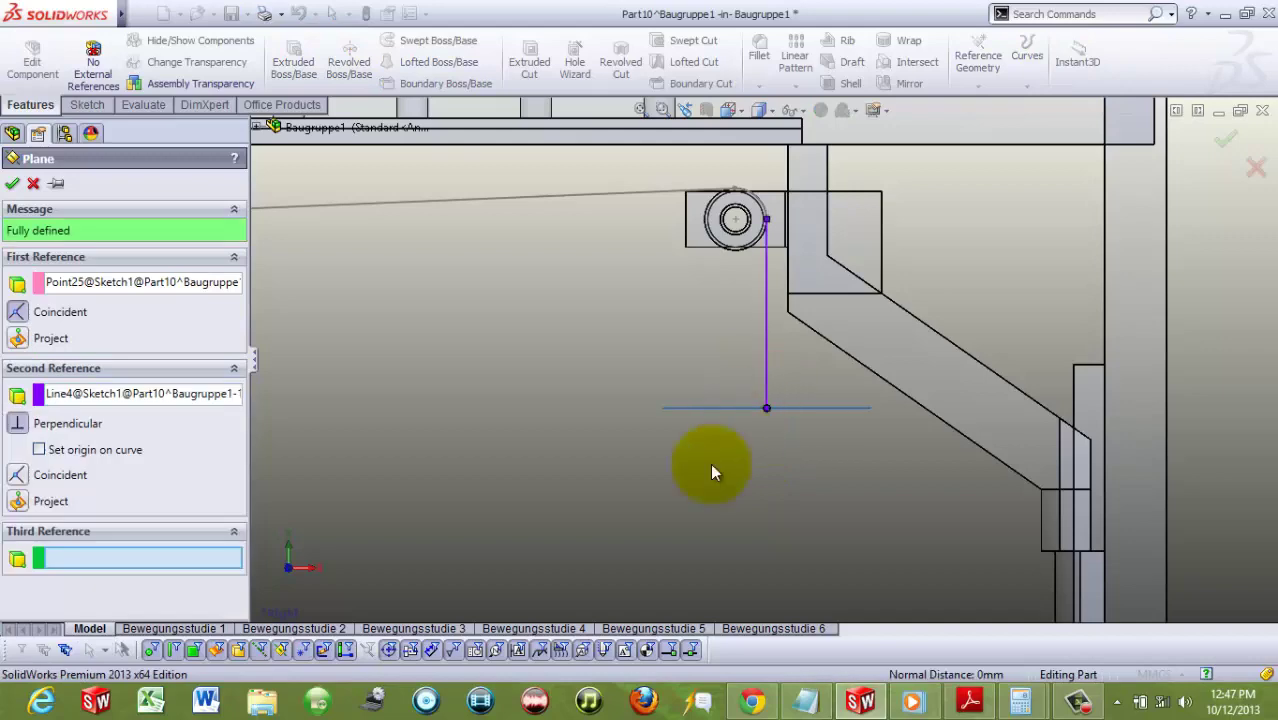
{"action": "left_click", "coordinate": [66, 455]}
{"action": "left_click", "coordinate": [13, 184]}
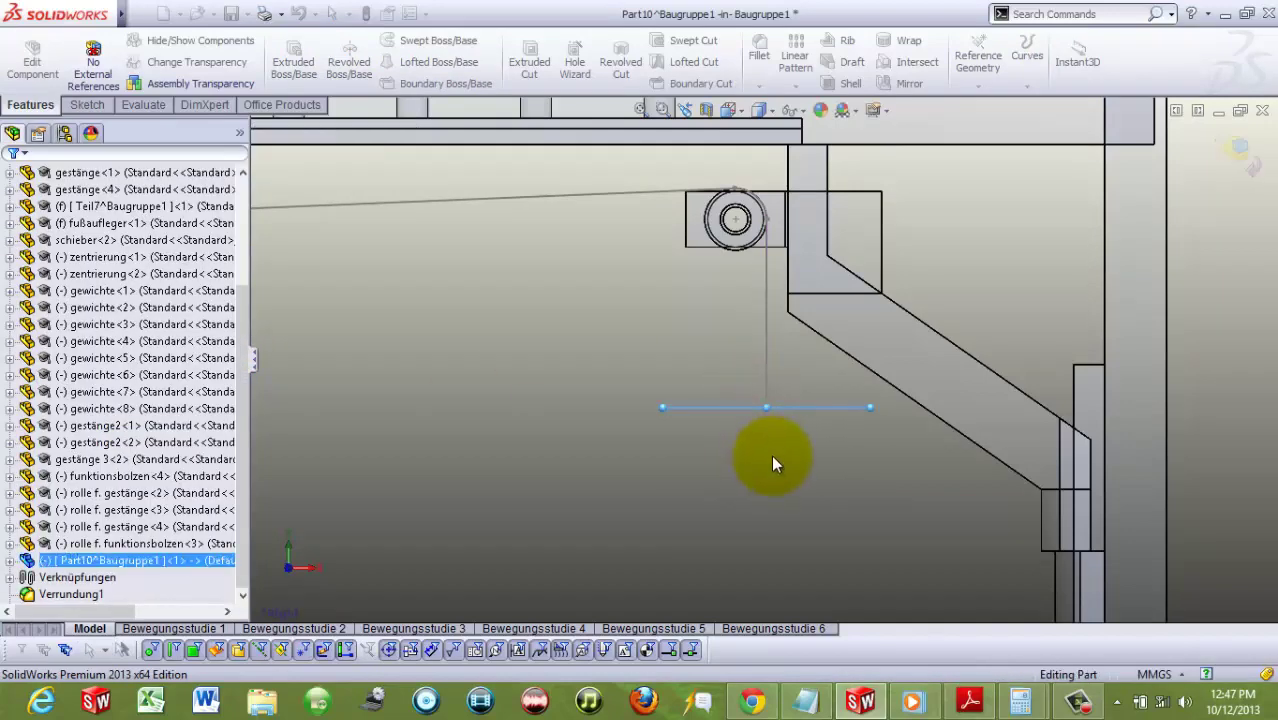
{"action": "middle_click_drag", "start_coordinate": [771, 455], "coordinate": [711, 411]}
Step: Sketch a 3 mm-radius circle on Plane1 at the cable's end
{"action": "right_click", "coordinate": [717, 417]}
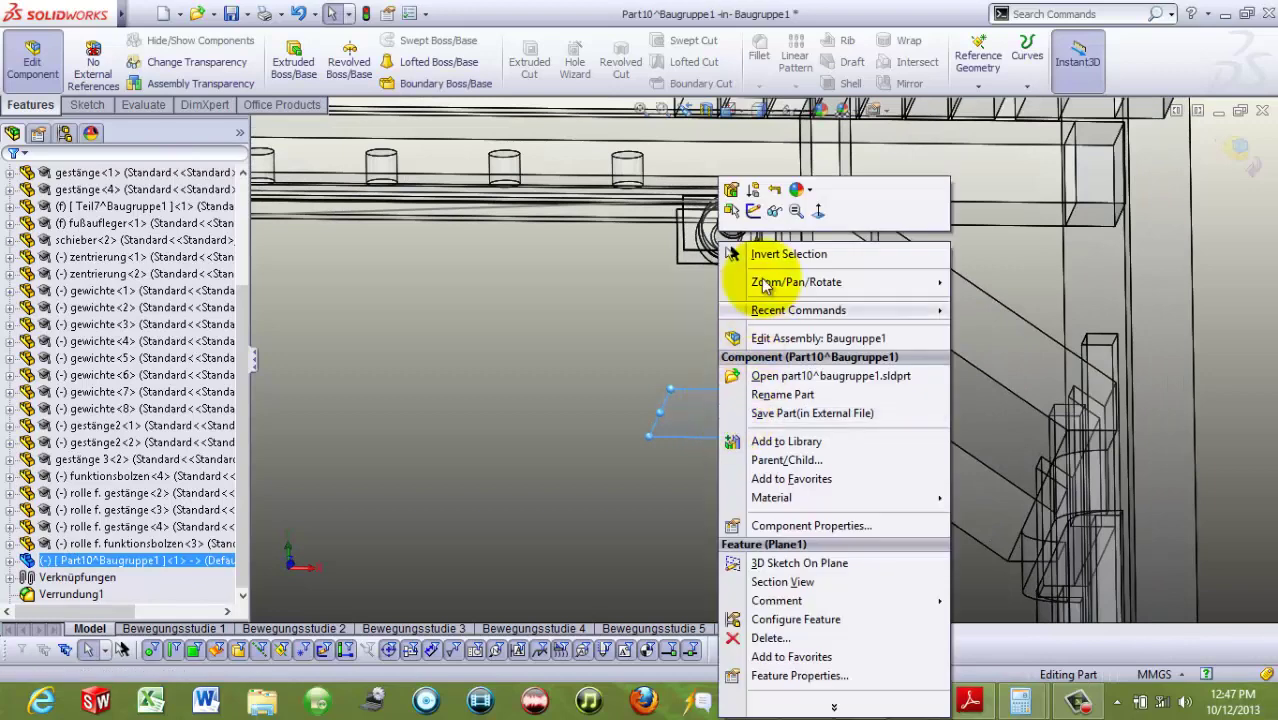
{"action": "left_click", "coordinate": [752, 207]}
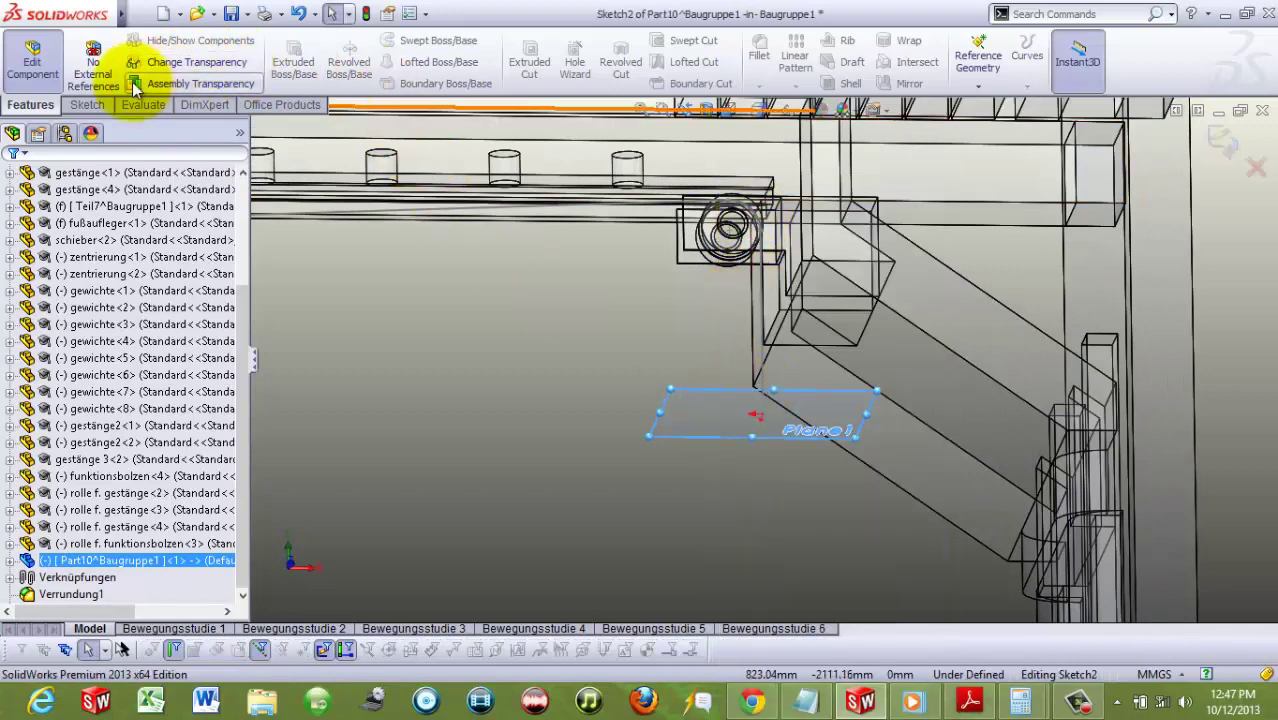
{"action": "left_click", "coordinate": [88, 104]}
{"action": "left_click", "coordinate": [408, 42]}
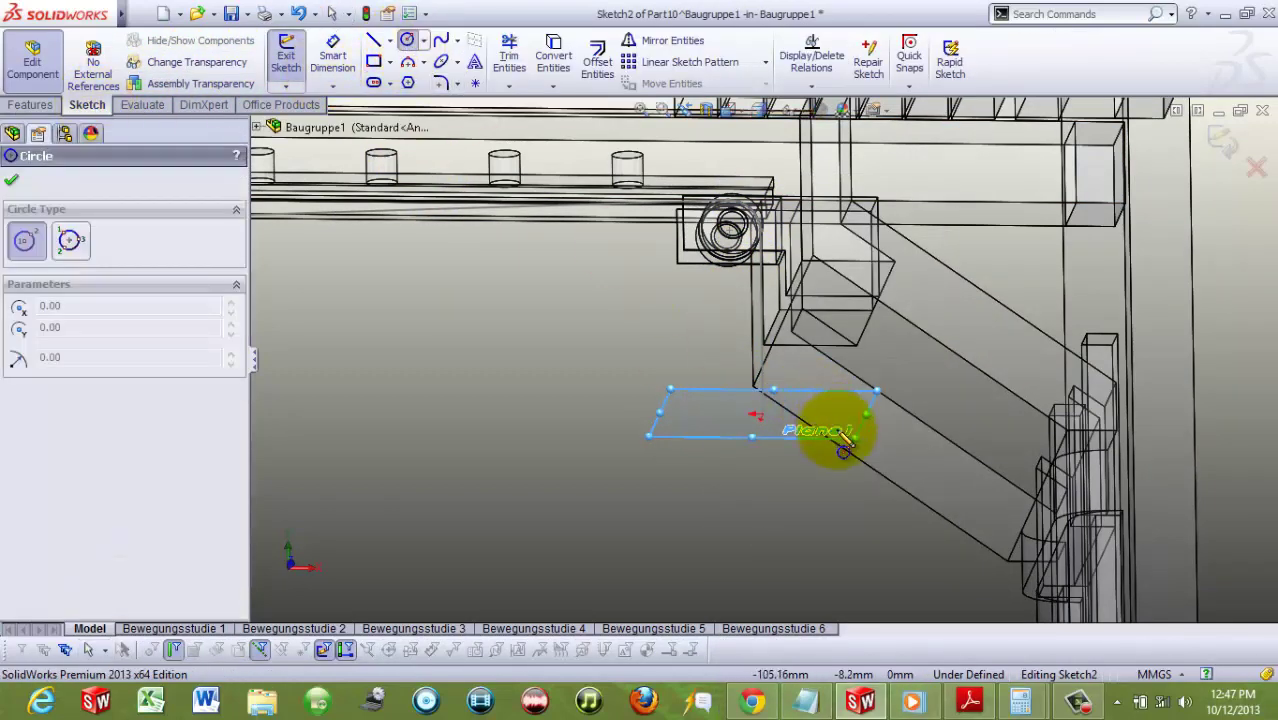
{"action": "left_click", "coordinate": [762, 413]}
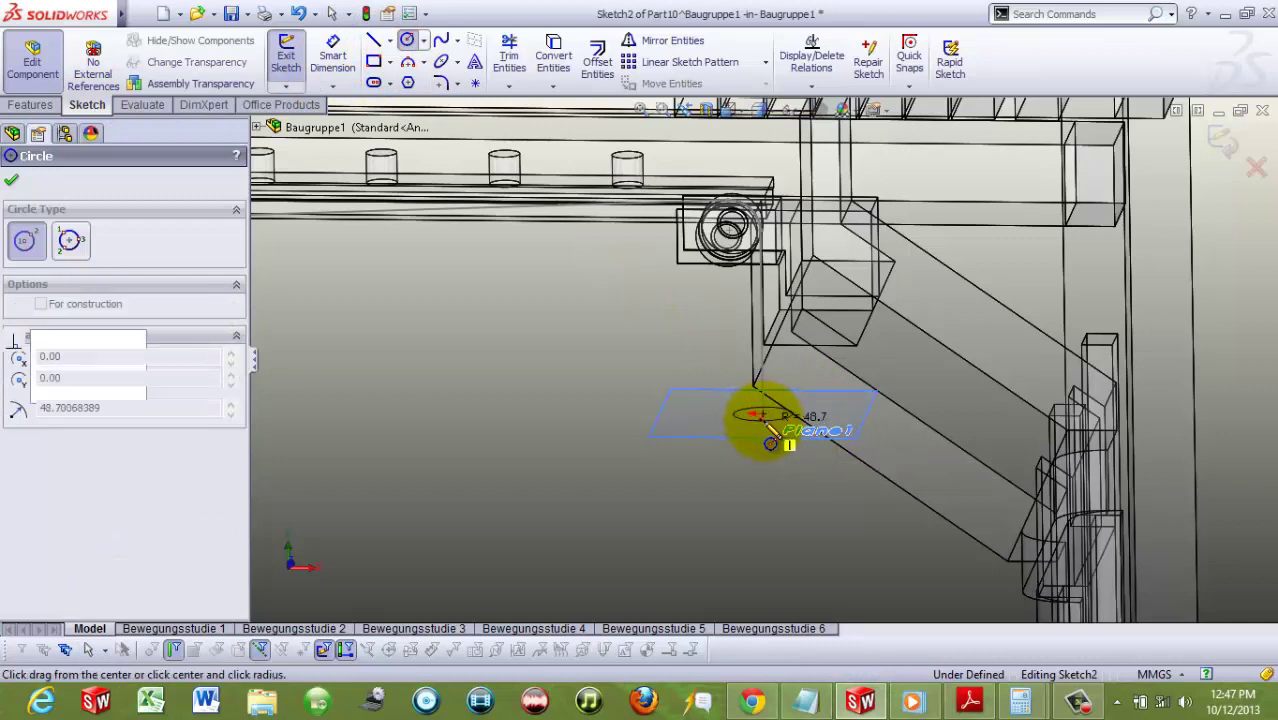
{"action": "left_click", "coordinate": [793, 413]}
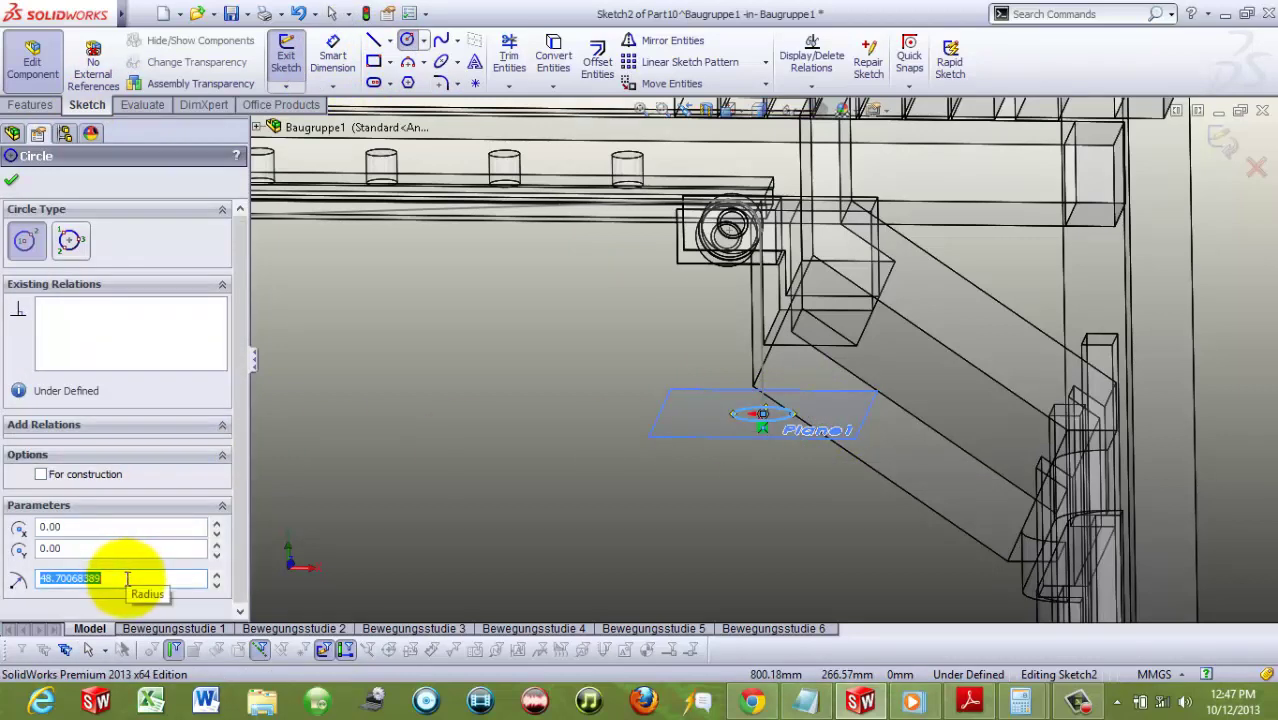
{"action": "type", "text": "3"}
{"action": "key", "text": "Return"}
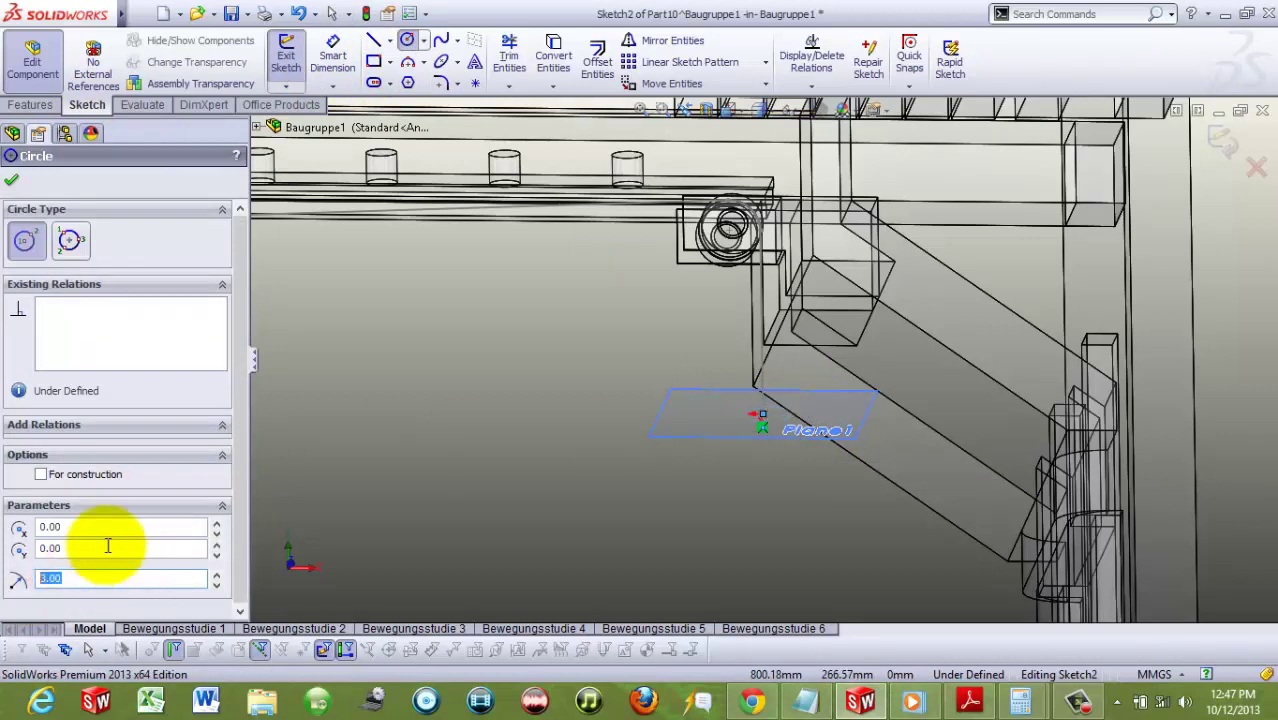
{"action": "left_click", "coordinate": [11, 180]}
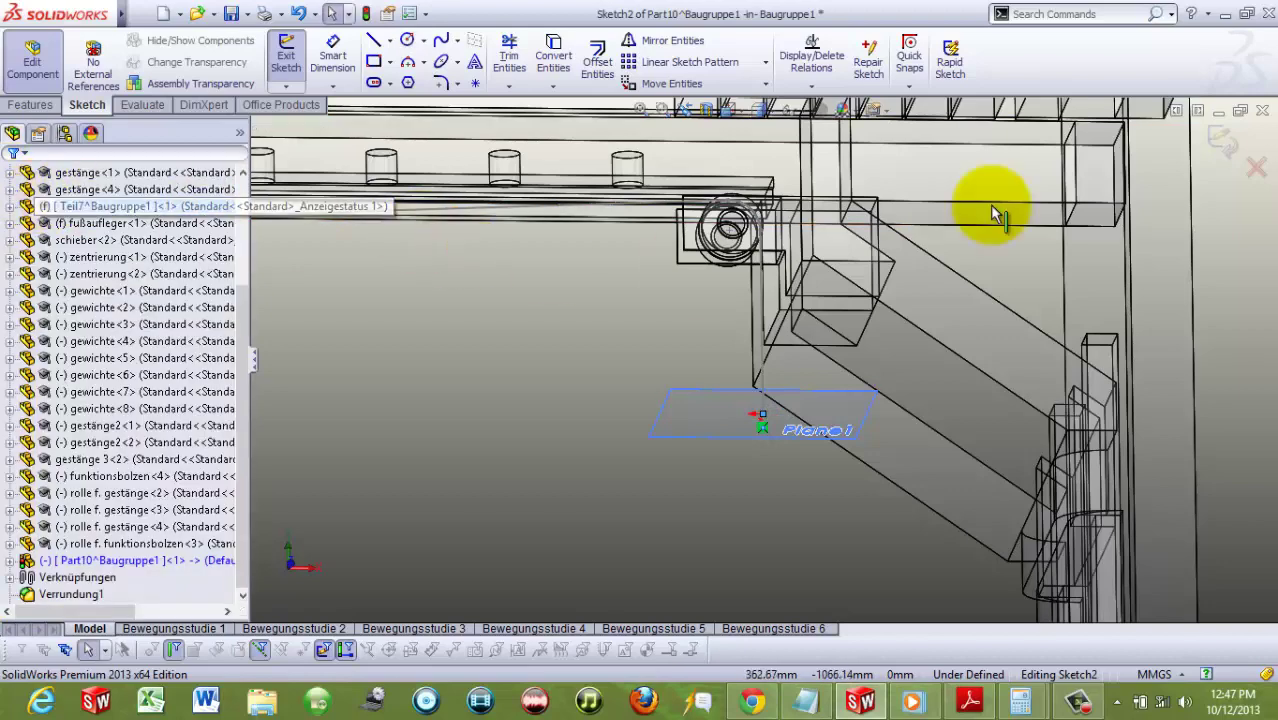
Step: Cancel trimming and exit the profile sketch Sketch2
{"action": "scroll", "coordinate": [730, 265], "scroll_direction": "down", "scroll_amount": 2}
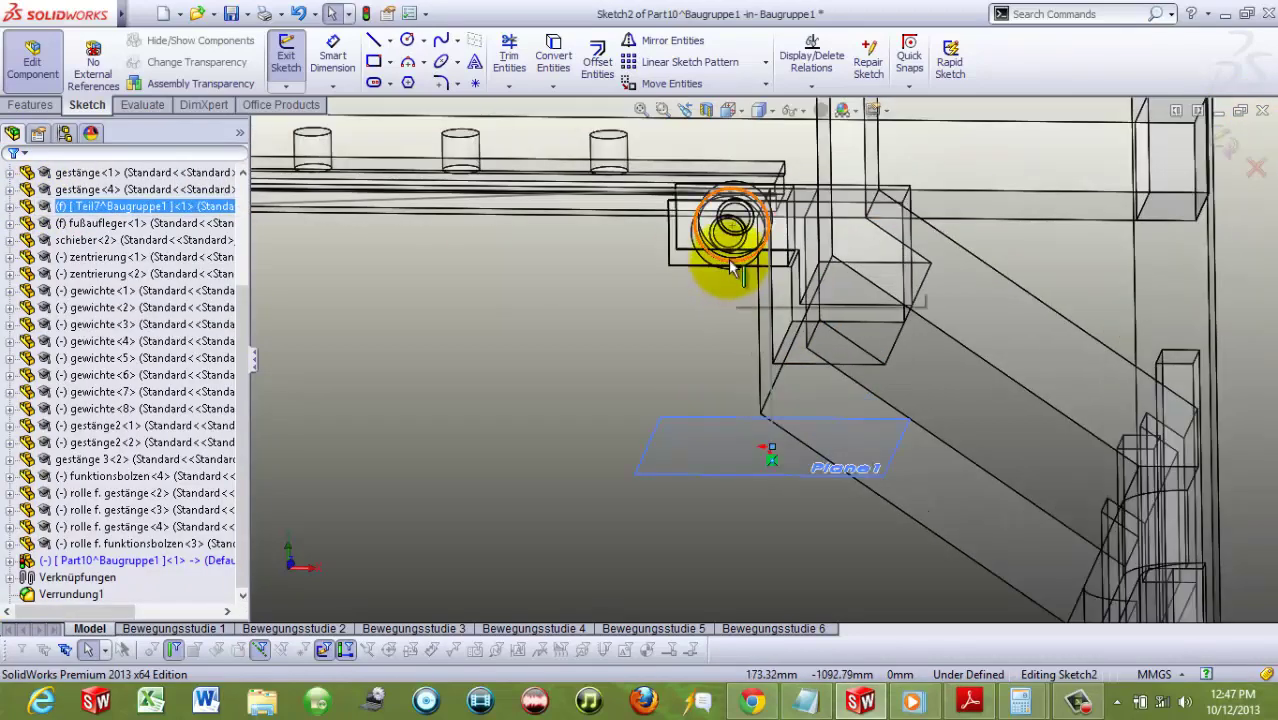
{"action": "left_click", "coordinate": [509, 55]}
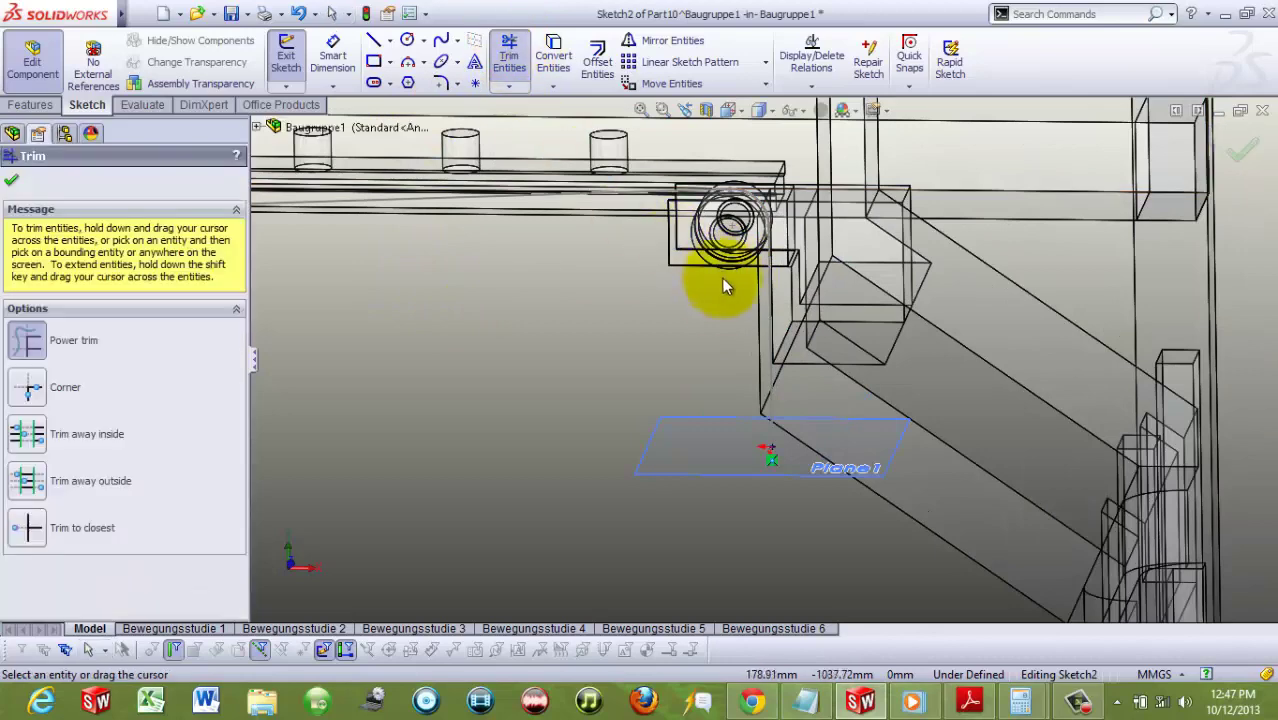
{"action": "left_click", "coordinate": [1248, 158]}
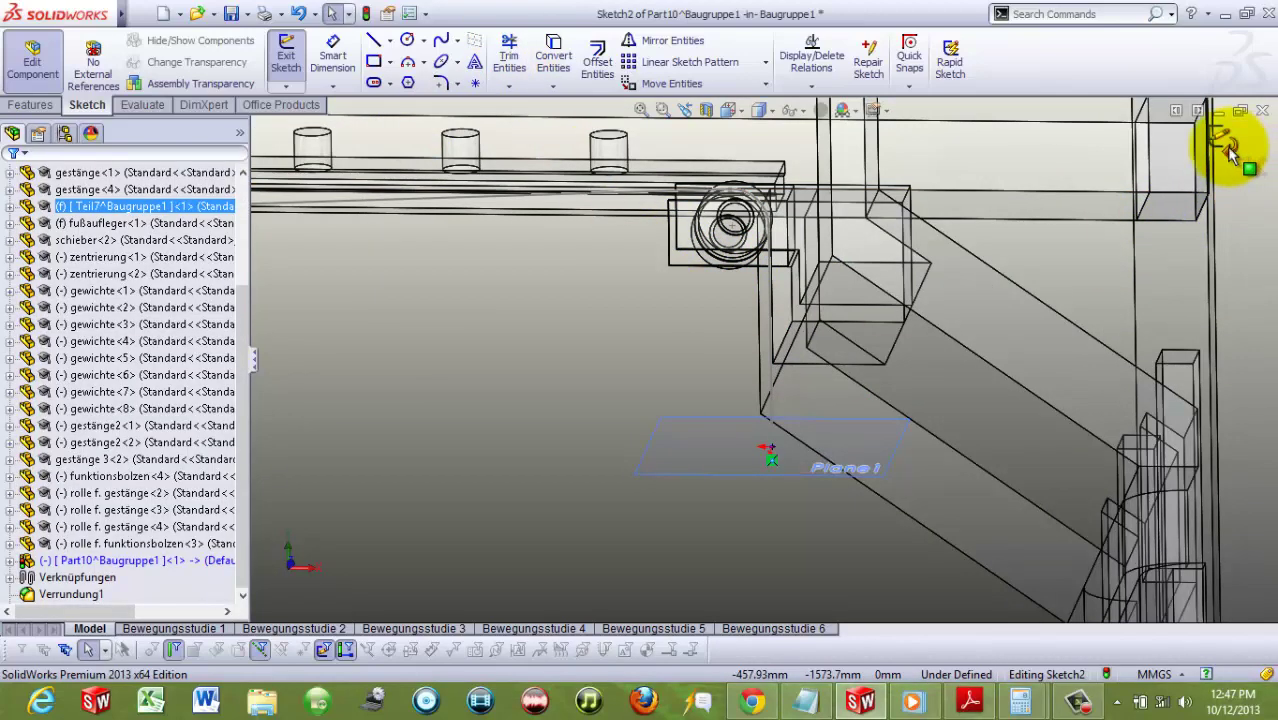
{"action": "left_click", "coordinate": [1224, 143]}
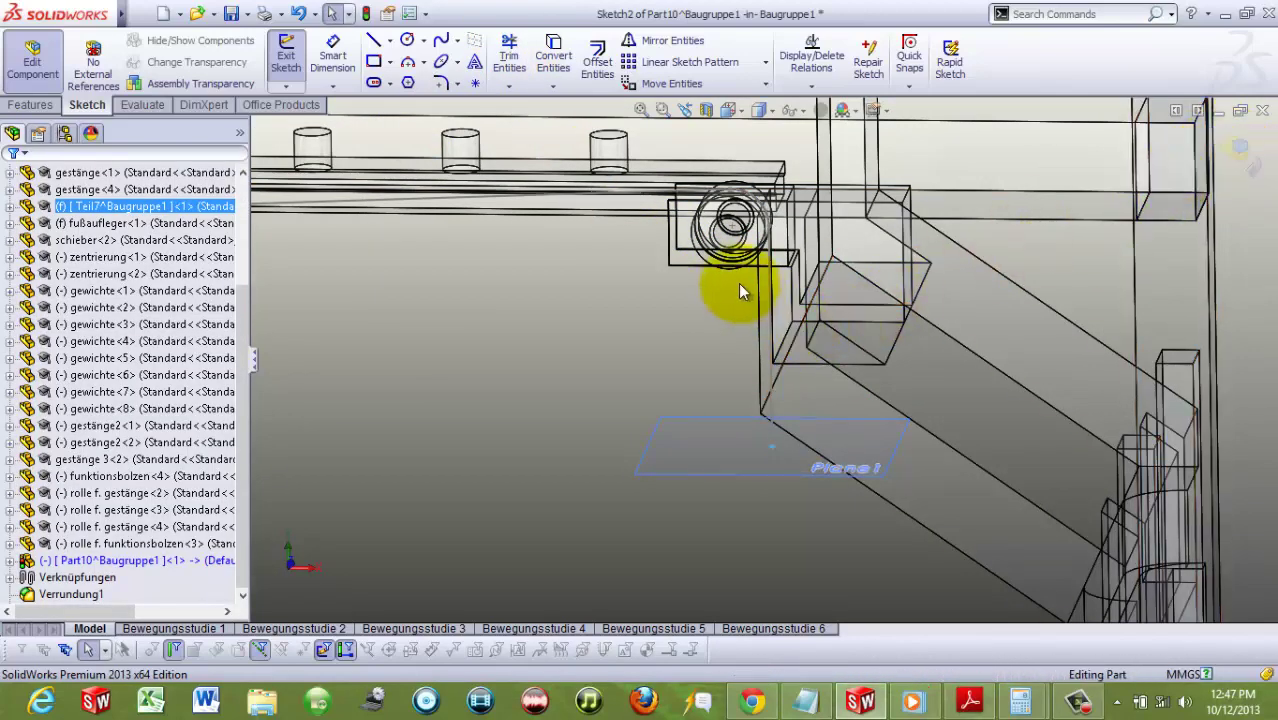
Step: Edit the cable path sketch Sketch1 and exit it again
{"action": "right_click", "coordinate": [773, 407]}
{"action": "left_click", "coordinate": [780, 349]}
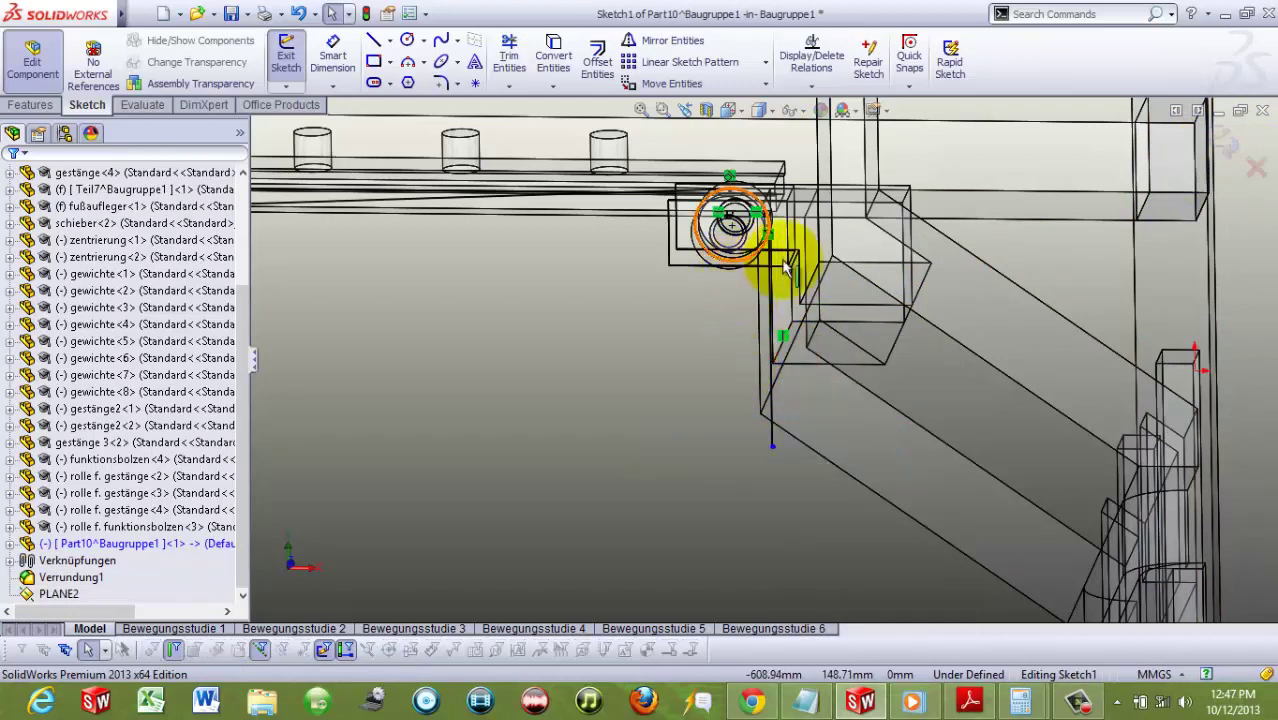
{"action": "left_click", "coordinate": [1228, 140]}
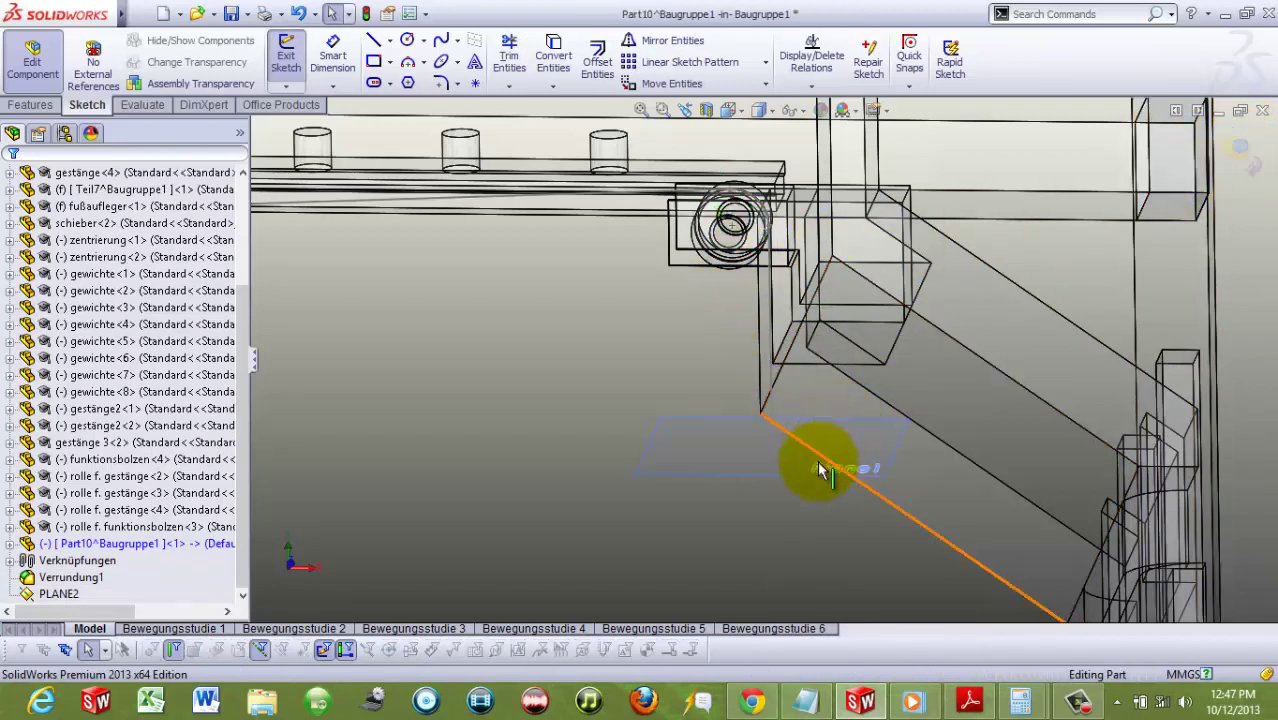
Step: Sweep the Sketch2 circle along Sketch1's open loop to form the cable body
{"action": "left_click", "coordinate": [37, 106]}
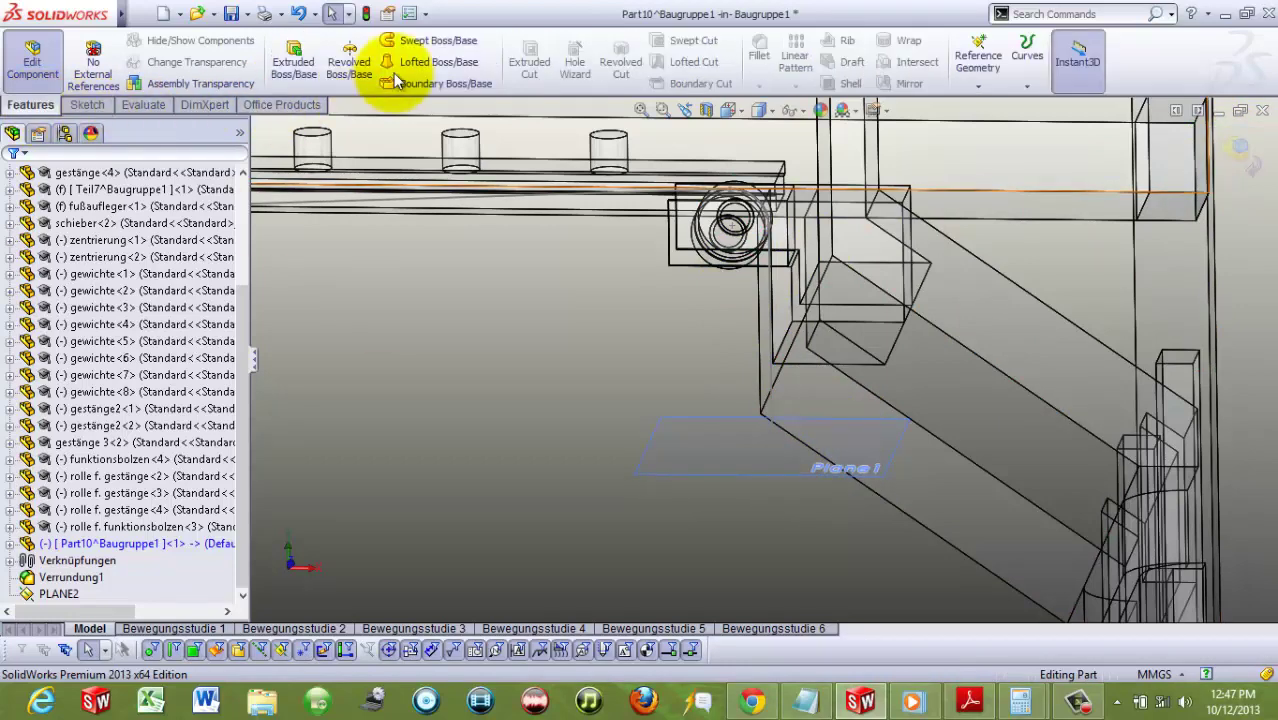
{"action": "left_click", "coordinate": [380, 40]}
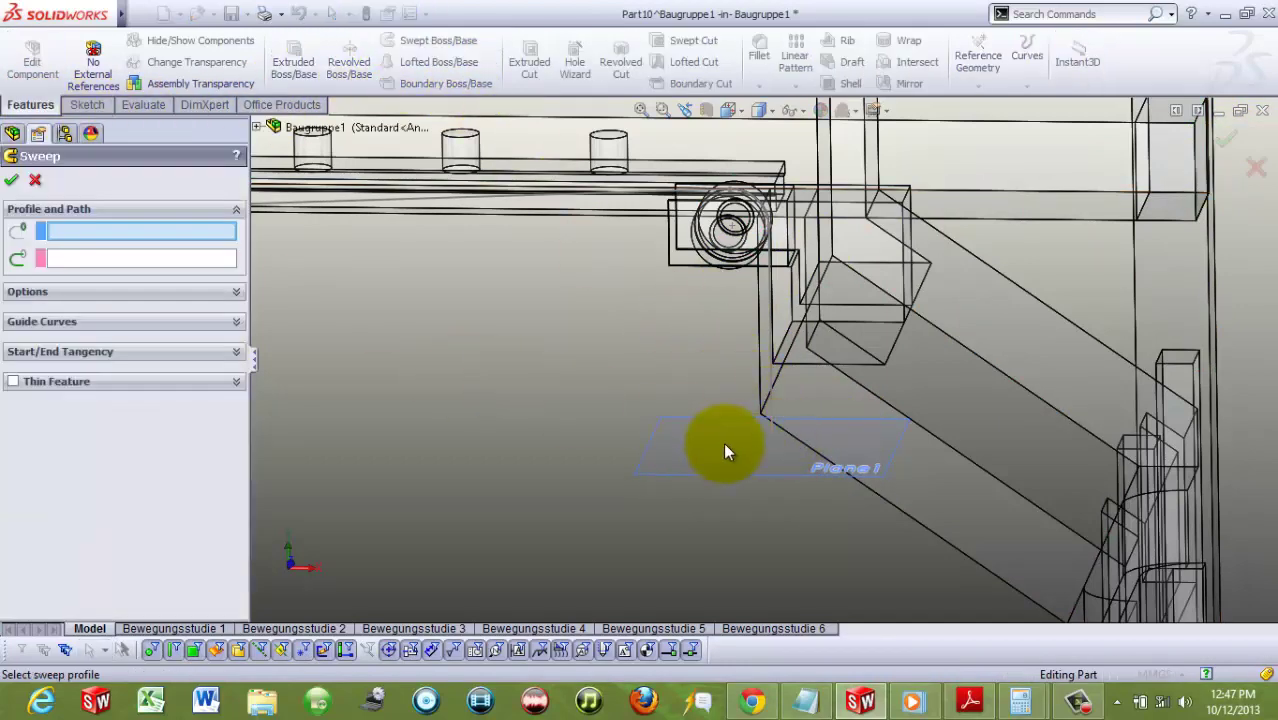
{"action": "scroll", "coordinate": [777, 440], "scroll_direction": "down", "scroll_amount": 5}
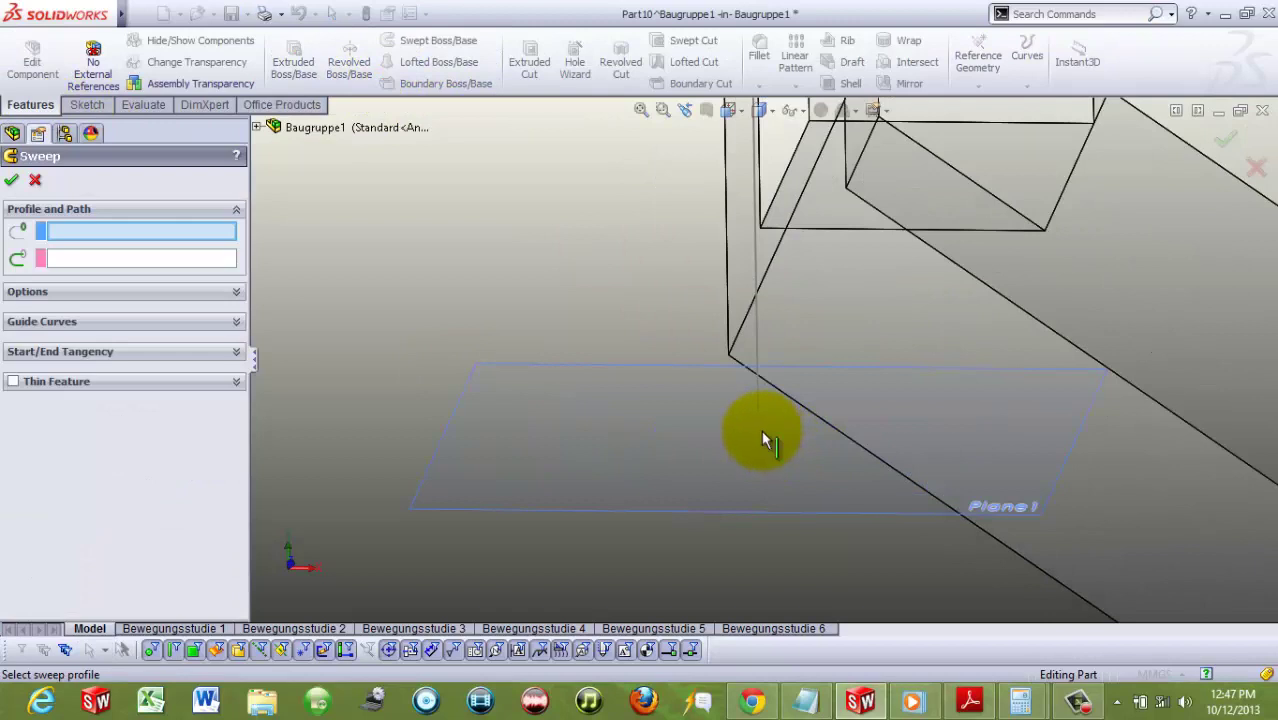
{"action": "scroll", "coordinate": [762, 435], "scroll_direction": "down", "scroll_amount": 3}
{"action": "left_click", "coordinate": [770, 400]}
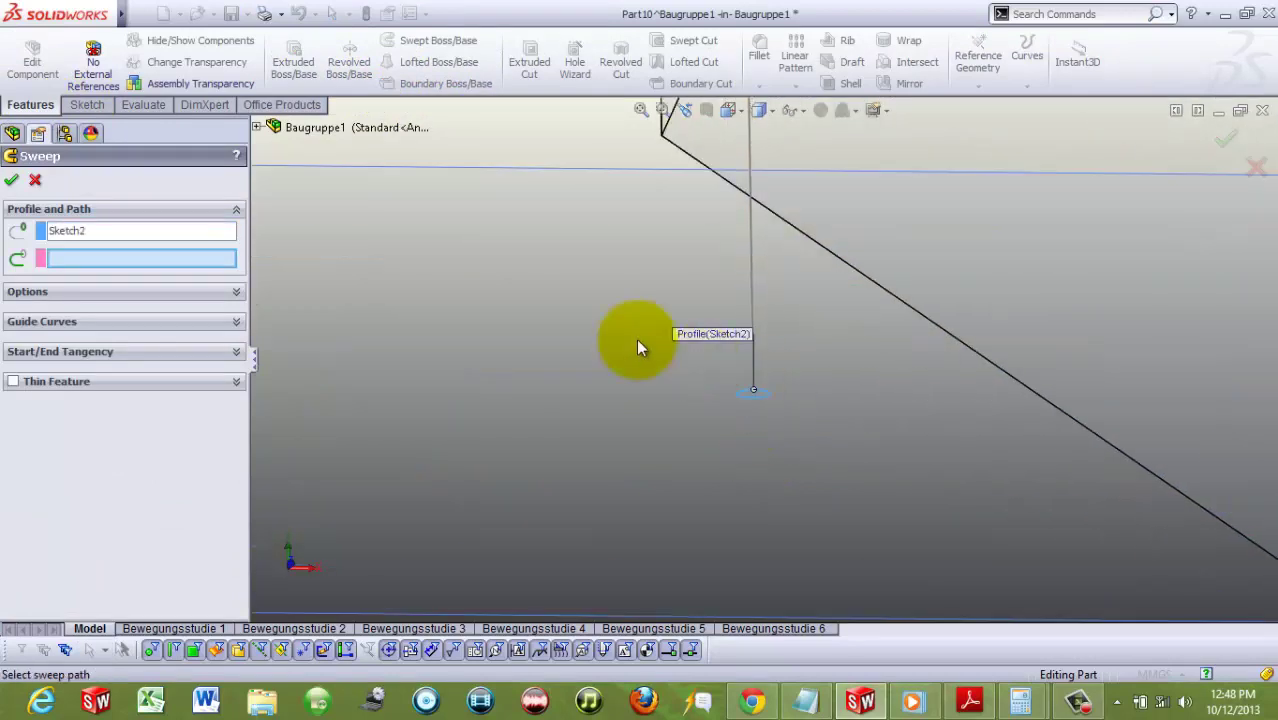
{"action": "left_click", "coordinate": [757, 262]}
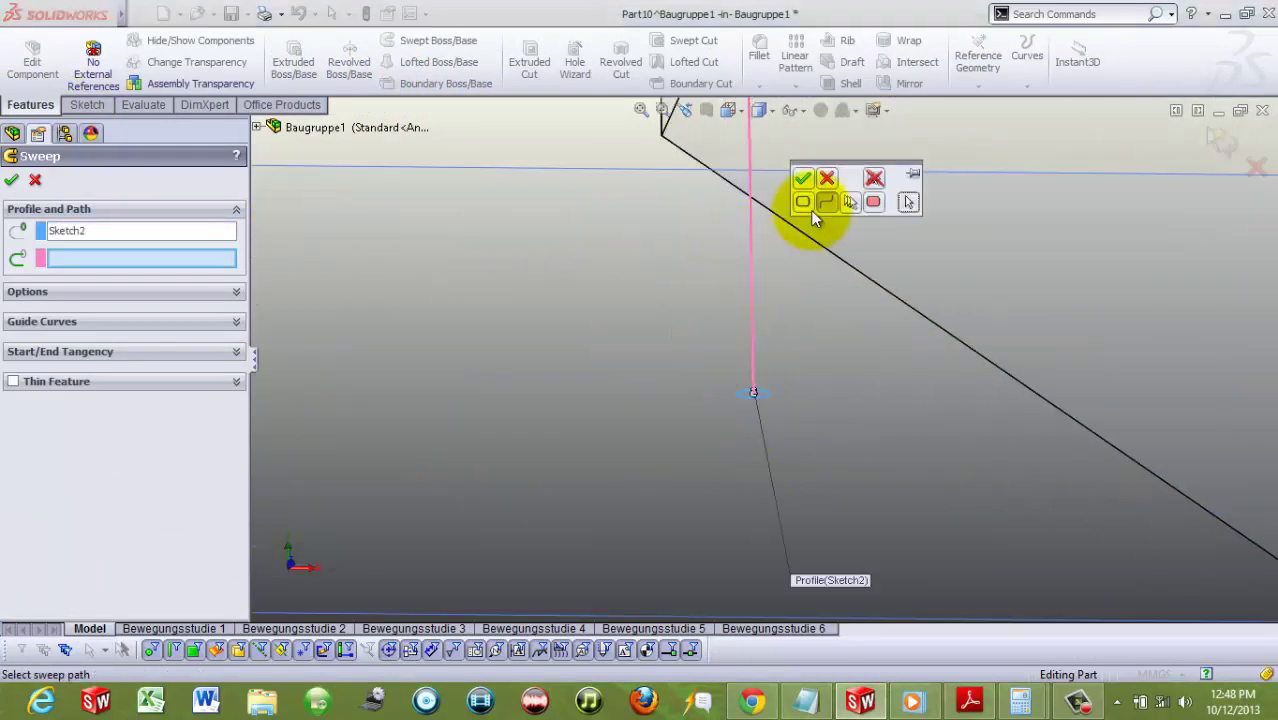
{"action": "left_click", "coordinate": [803, 179]}
{"action": "scroll", "coordinate": [814, 388], "scroll_direction": "up", "scroll_amount": 2}
{"action": "scroll", "coordinate": [814, 390], "scroll_direction": "up", "scroll_amount": 2}
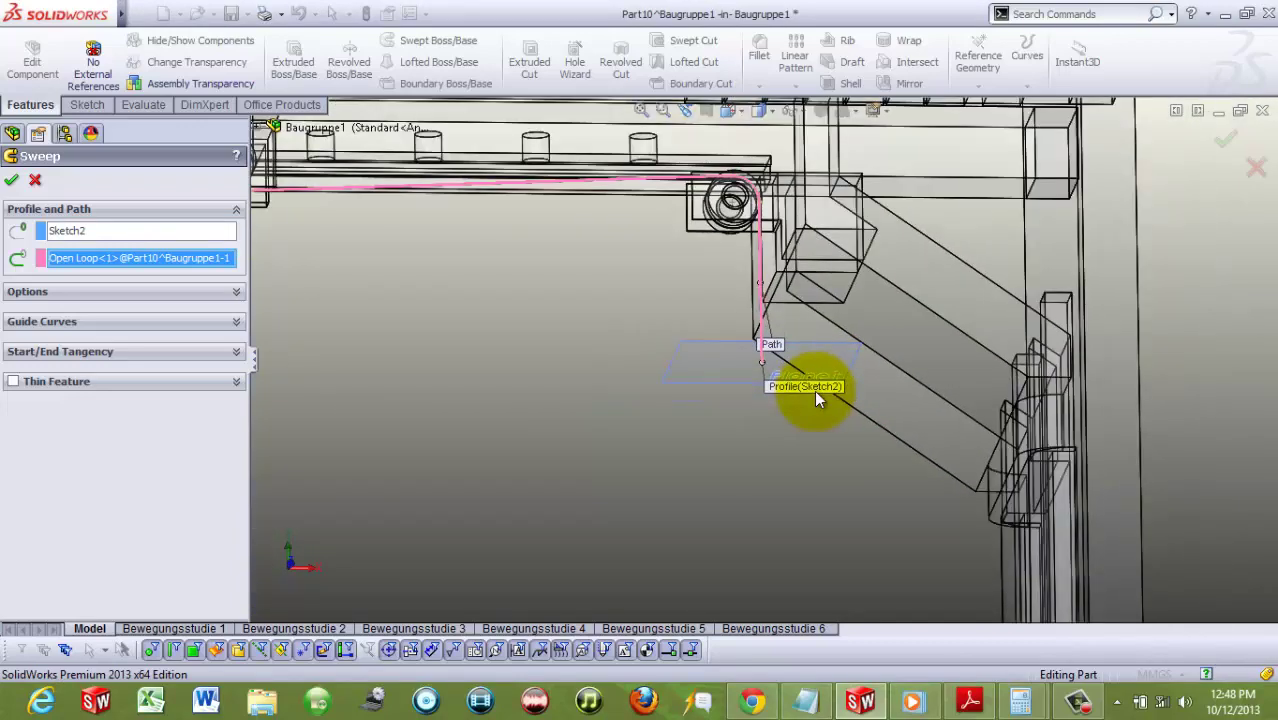
{"action": "scroll", "coordinate": [790, 380], "scroll_direction": "up", "scroll_amount": 2}
{"action": "scroll", "coordinate": [760, 330], "scroll_direction": "up", "scroll_amount": 2}
{"action": "scroll", "coordinate": [760, 320], "scroll_direction": "down", "scroll_amount": 3}
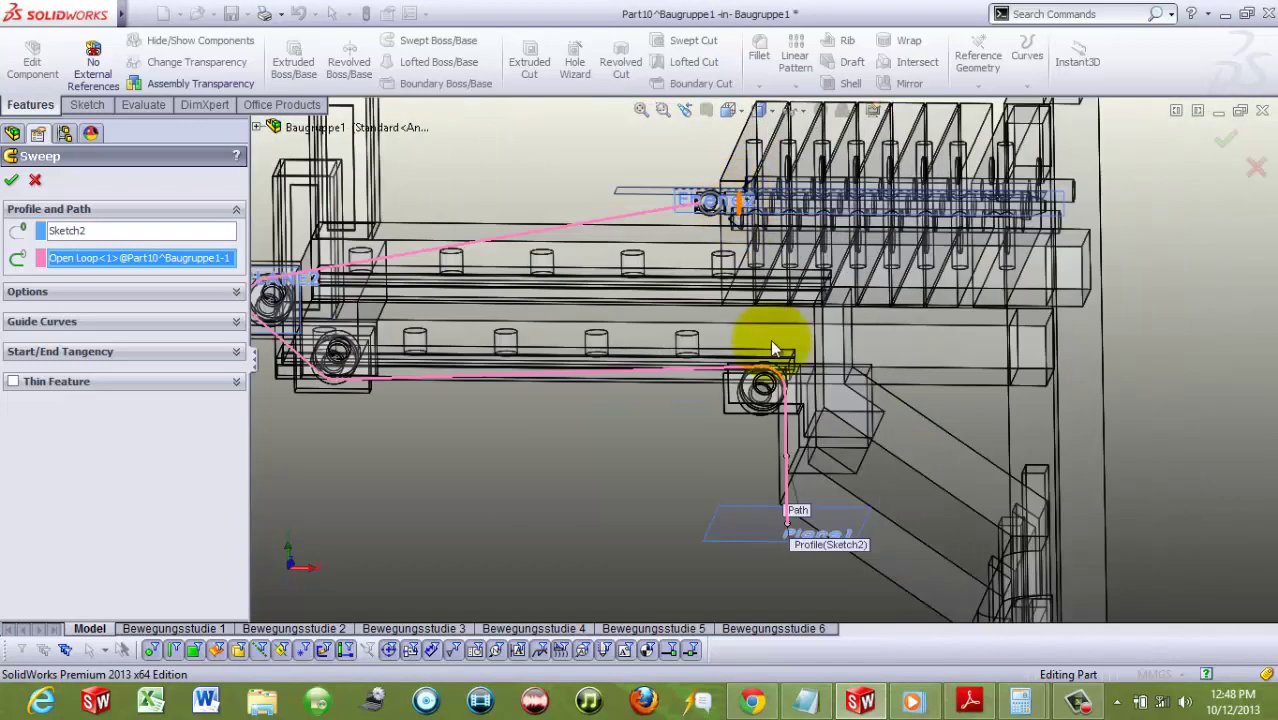
{"action": "left_click", "coordinate": [10, 178]}
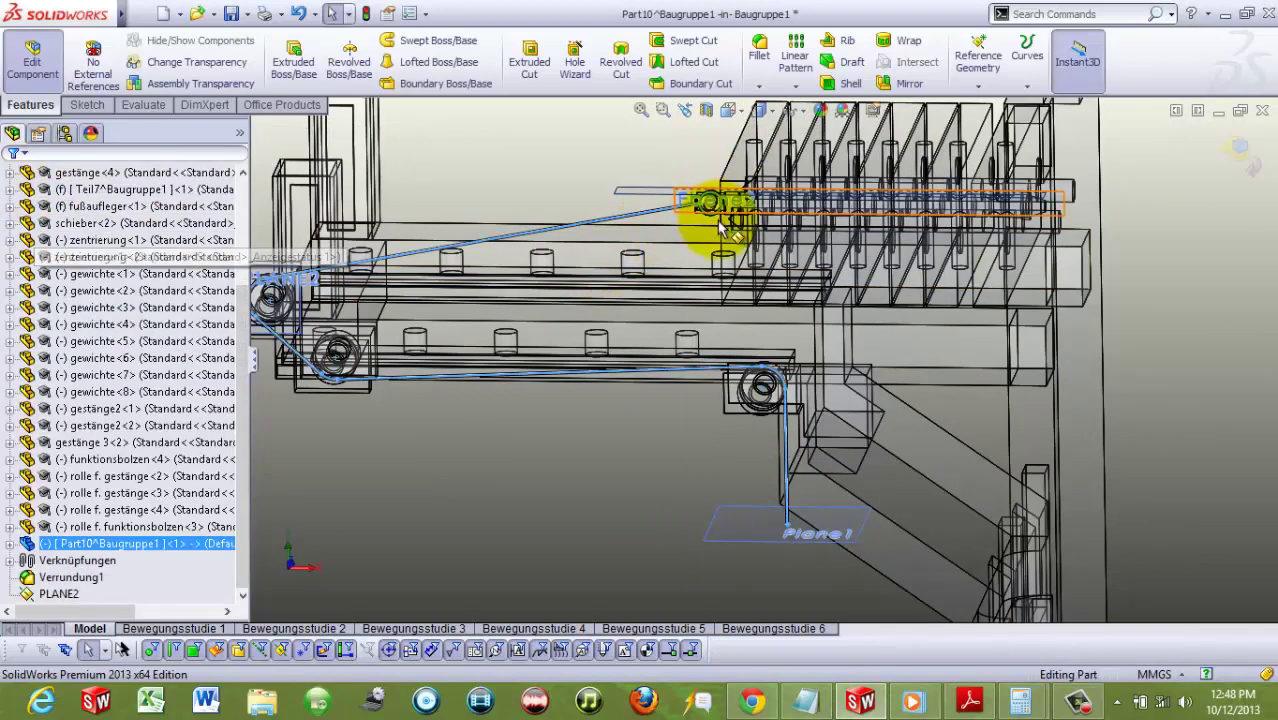
Step: Expand Part10 and Sweep1 in the feature tree to reveal Sketch1
{"action": "scroll", "coordinate": [713, 205], "scroll_direction": "down", "scroll_amount": 2}
{"action": "left_click", "coordinate": [10, 543]}
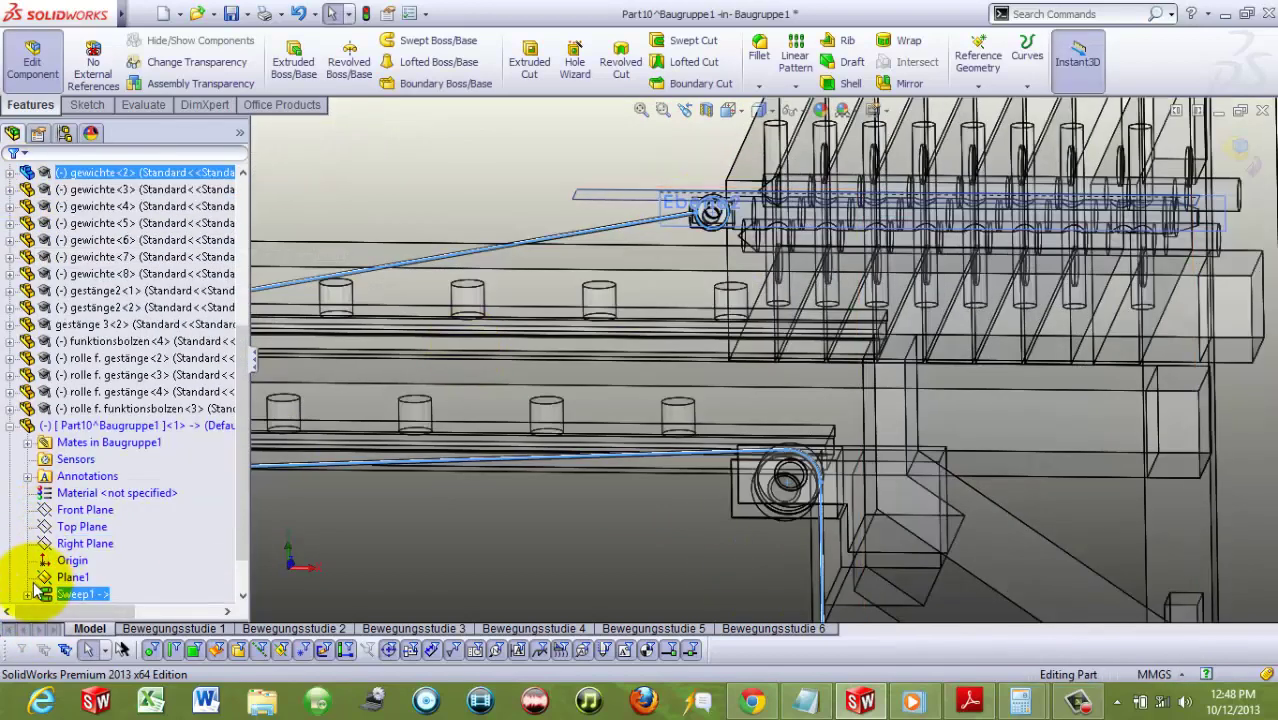
{"action": "left_click", "coordinate": [27, 594]}
{"action": "right_click", "coordinate": [105, 594]}
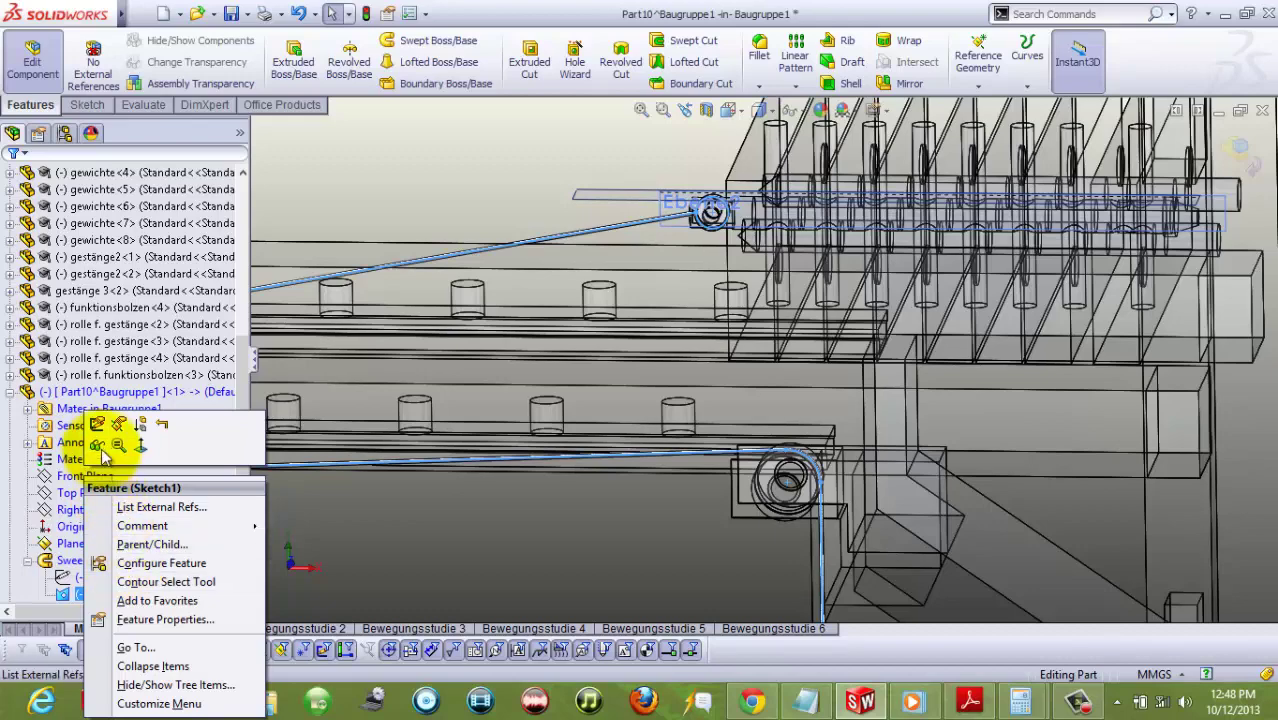
{"action": "left_click", "coordinate": [526, 538]}
{"action": "scroll", "coordinate": [713, 240], "scroll_direction": "down", "scroll_amount": 3}
{"action": "scroll", "coordinate": [756, 228], "scroll_direction": "down", "scroll_amount": 3}
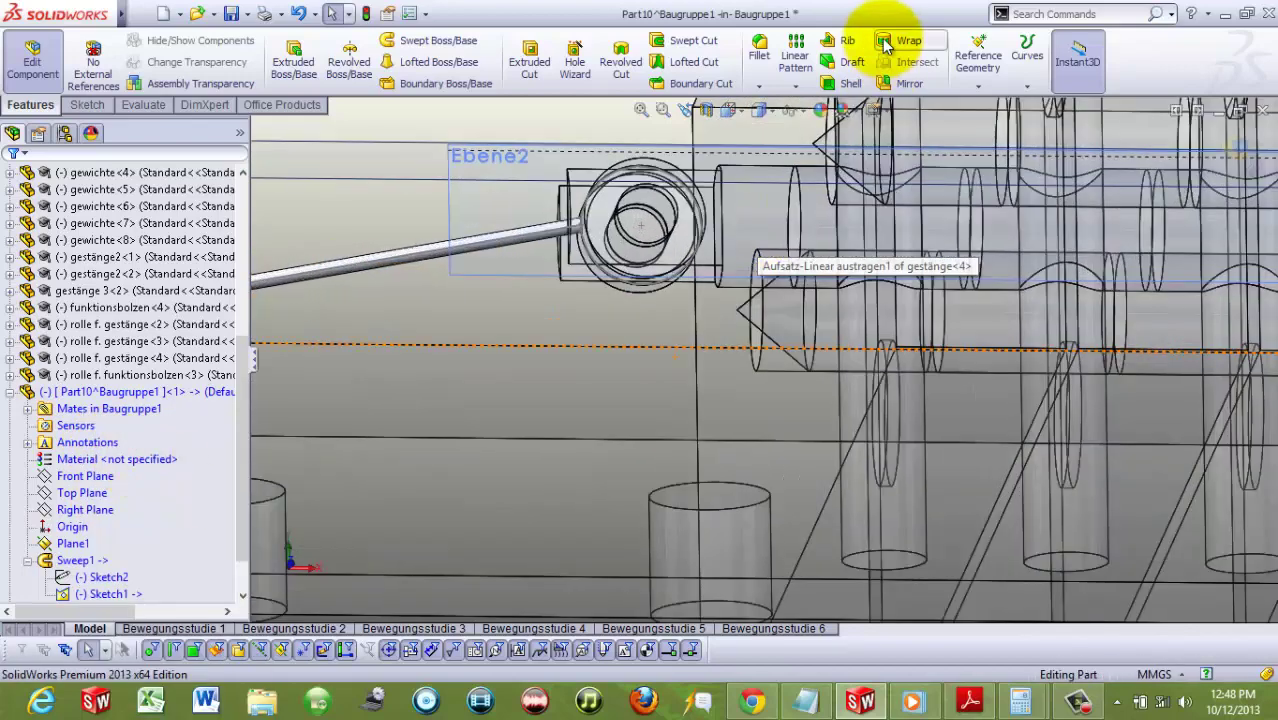
Step: Create Plane2 at the cable's upper endpoint, perpendicular to the top roller arc
{"action": "left_click", "coordinate": [990, 55]}
{"action": "left_click", "coordinate": [998, 104]}
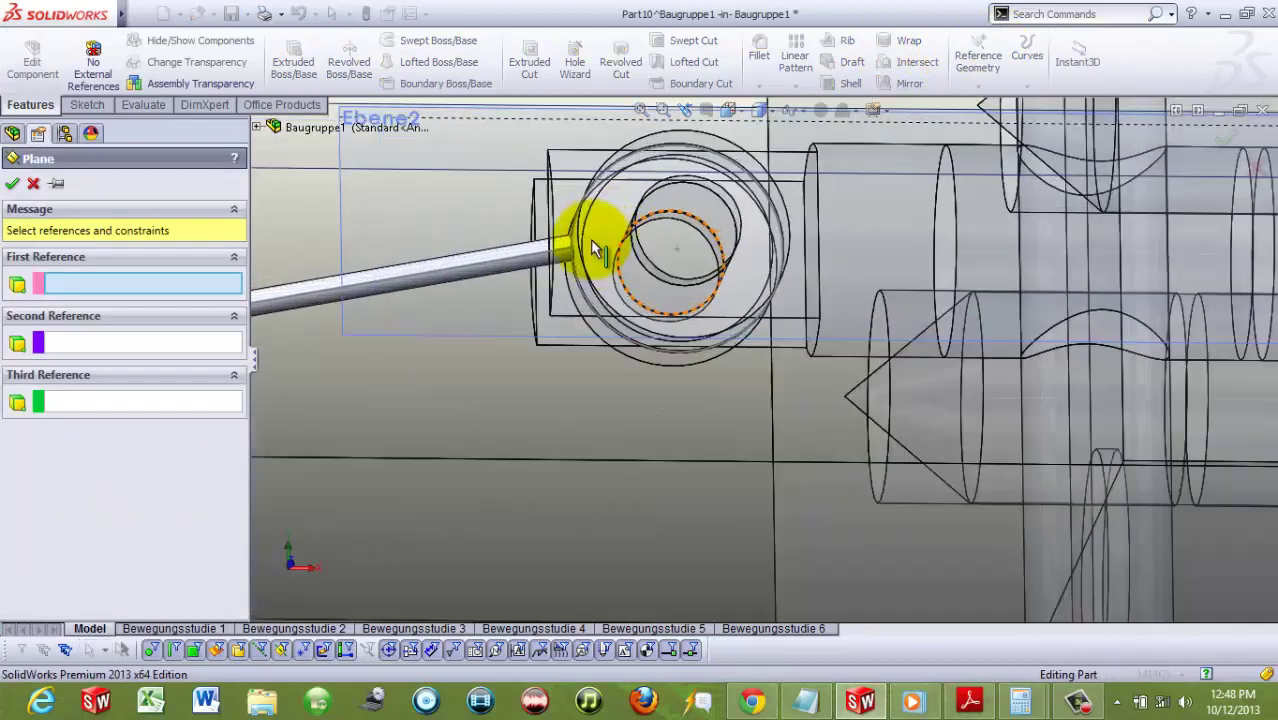
{"action": "scroll", "coordinate": [590, 239], "scroll_direction": "down", "scroll_amount": 3}
{"action": "left_click", "coordinate": [572, 256]}
{"action": "left_click", "coordinate": [577, 244]}
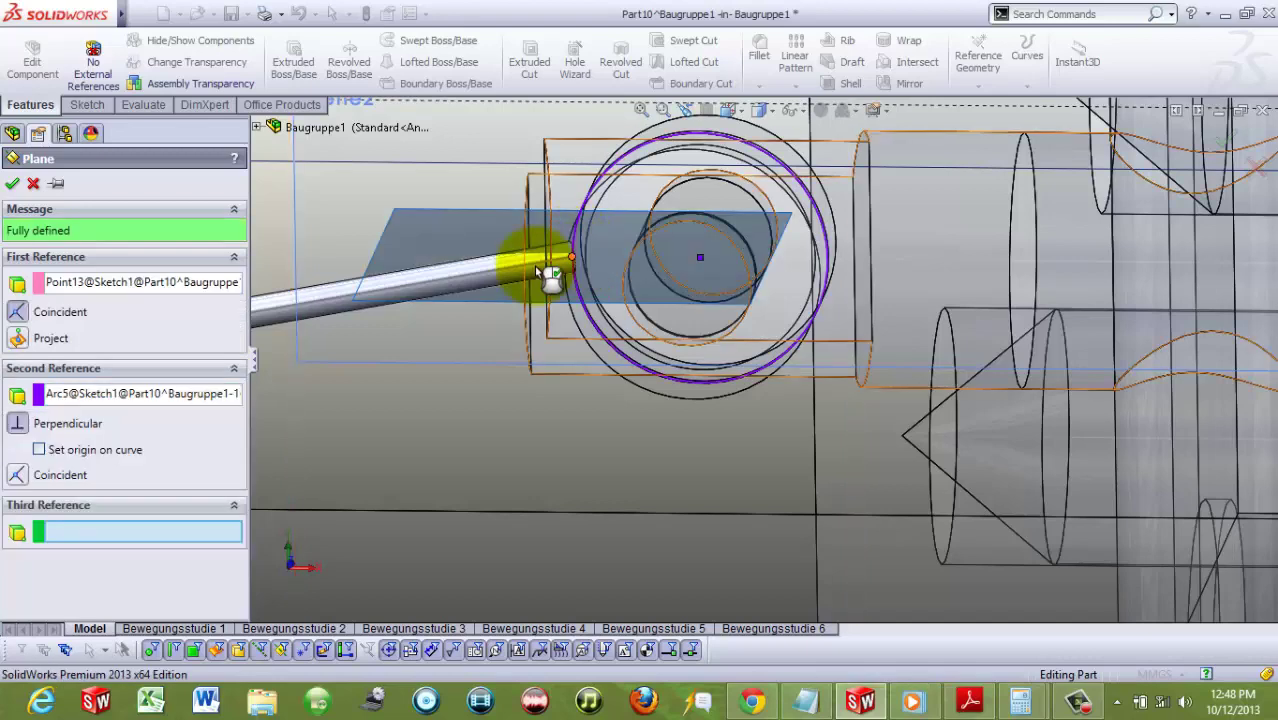
{"action": "left_click", "coordinate": [12, 184]}
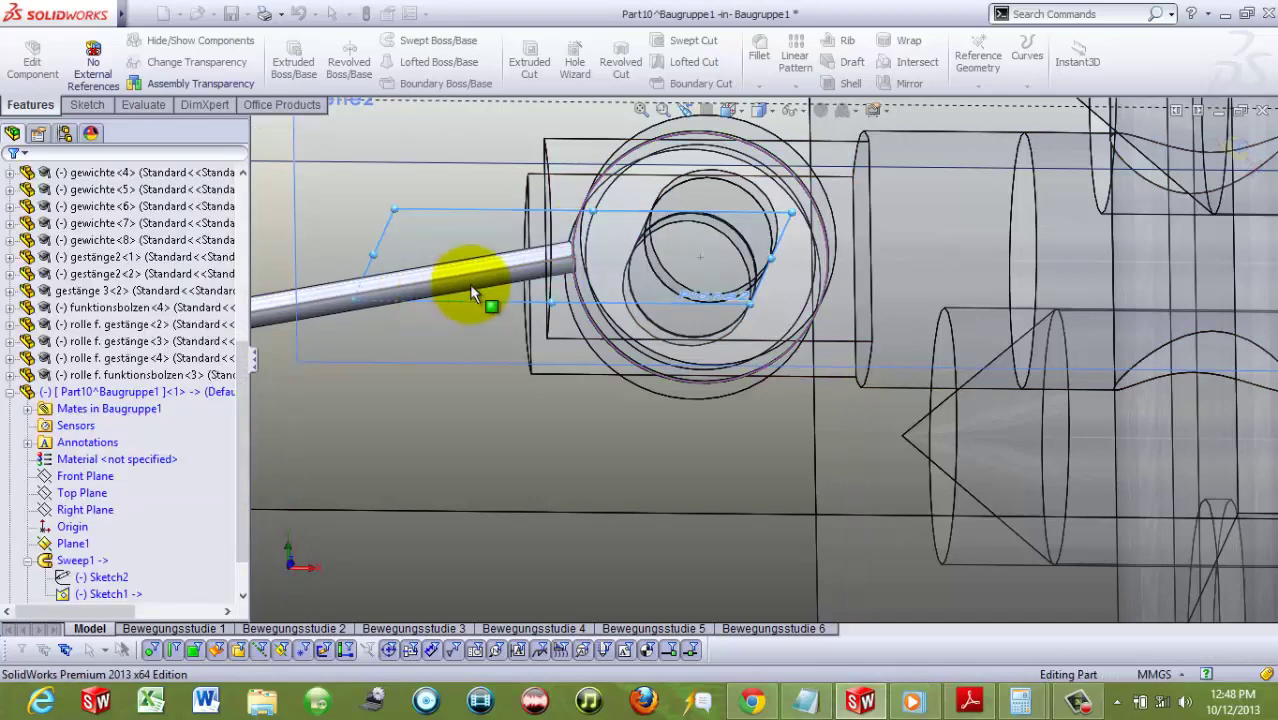
{"action": "right_click", "coordinate": [440, 218]}
Step: Sketch a 3 mm-radius circle on Plane2 at the cable's upper endpoint
{"action": "left_click", "coordinate": [465, 181]}
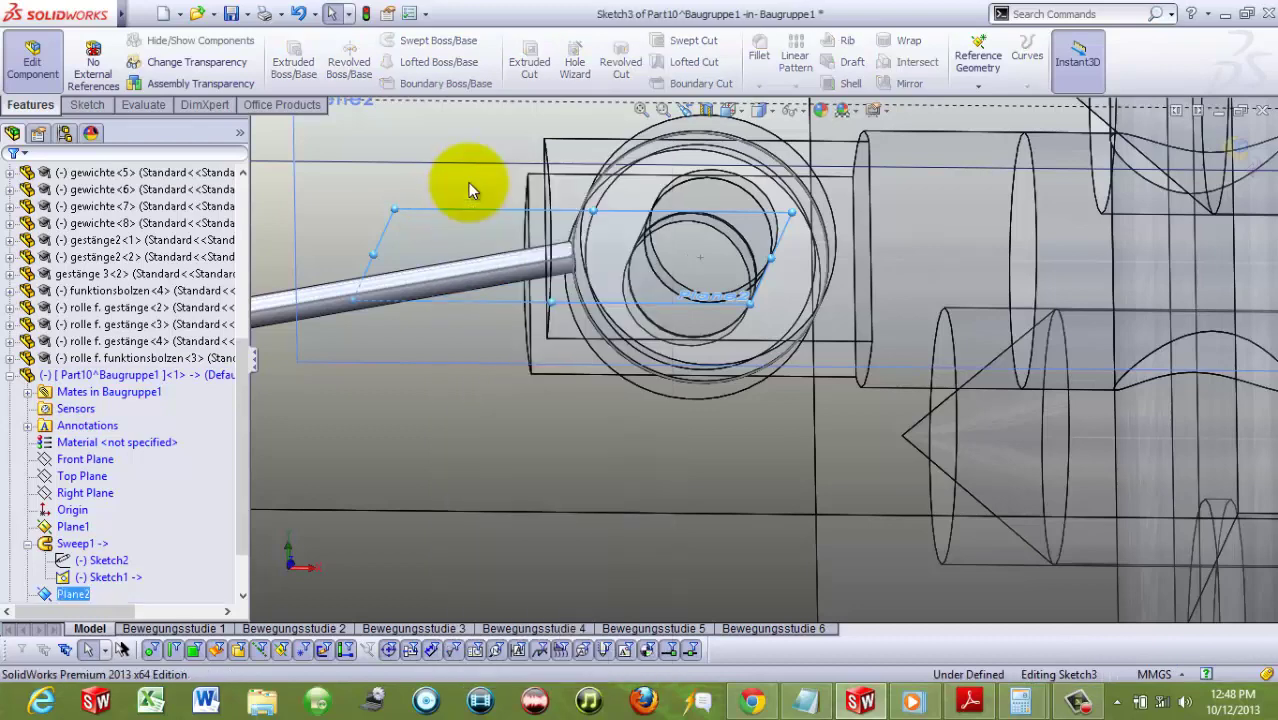
{"action": "left_click", "coordinate": [86, 104]}
{"action": "left_click", "coordinate": [407, 39]}
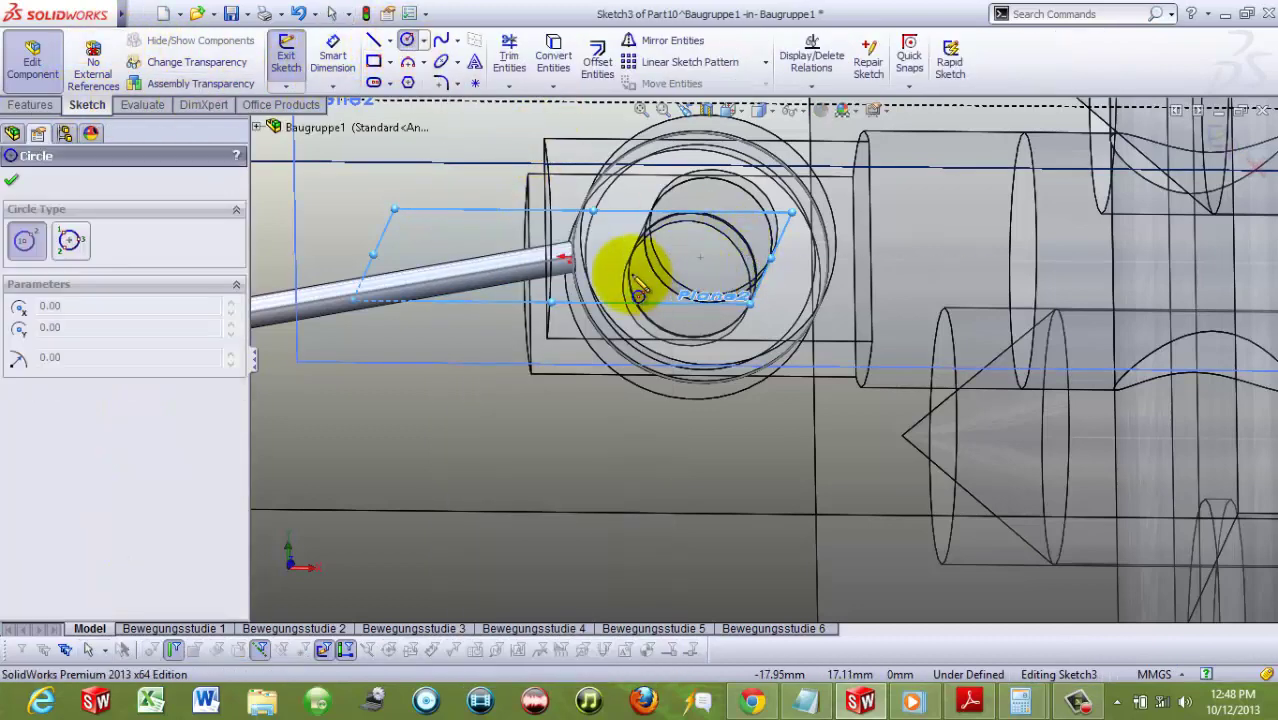
{"action": "left_click", "coordinate": [571, 257]}
{"action": "left_click", "coordinate": [597, 257]}
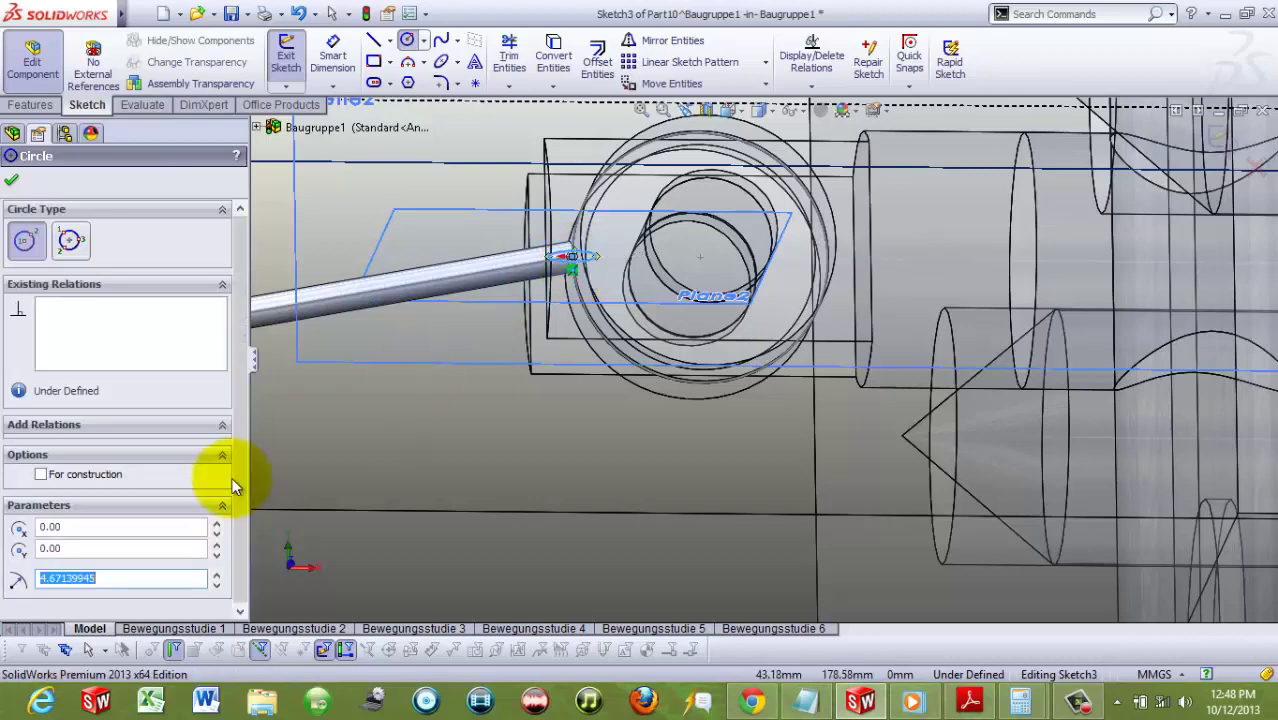
{"action": "key", "text": "Return"}
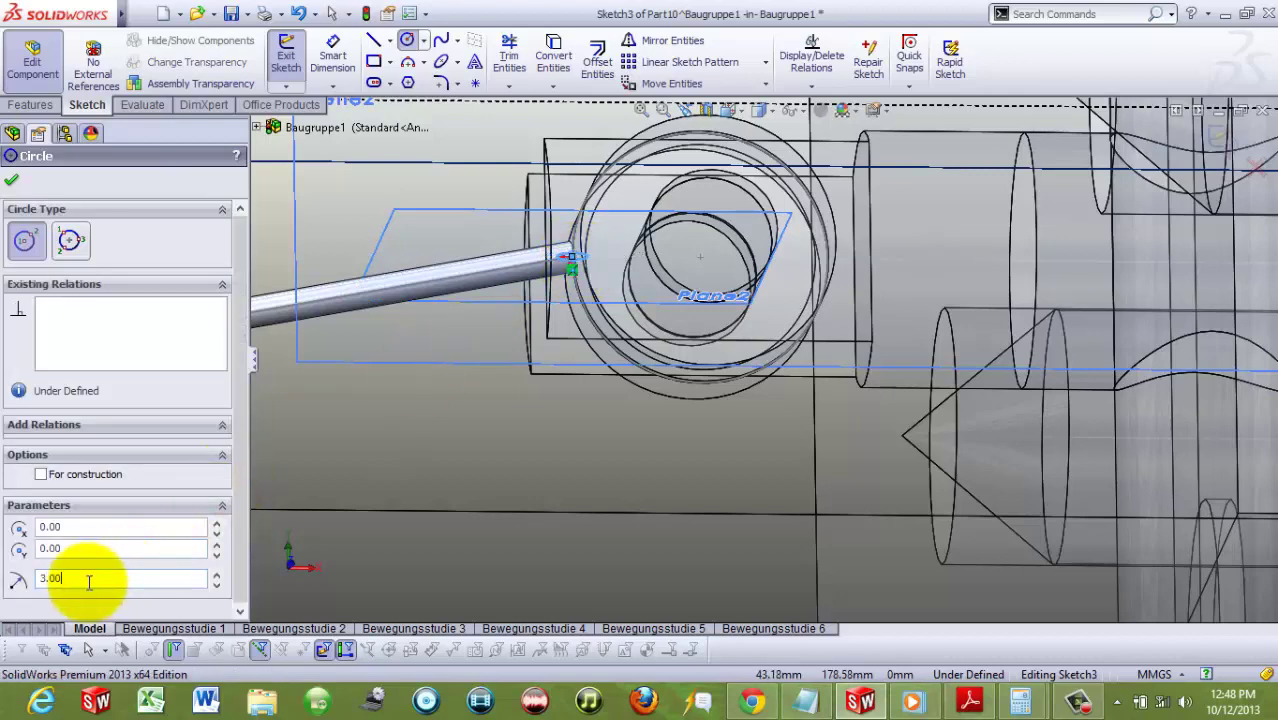
{"action": "double_click", "coordinate": [80, 577]}
{"action": "left_click", "coordinate": [11, 180]}
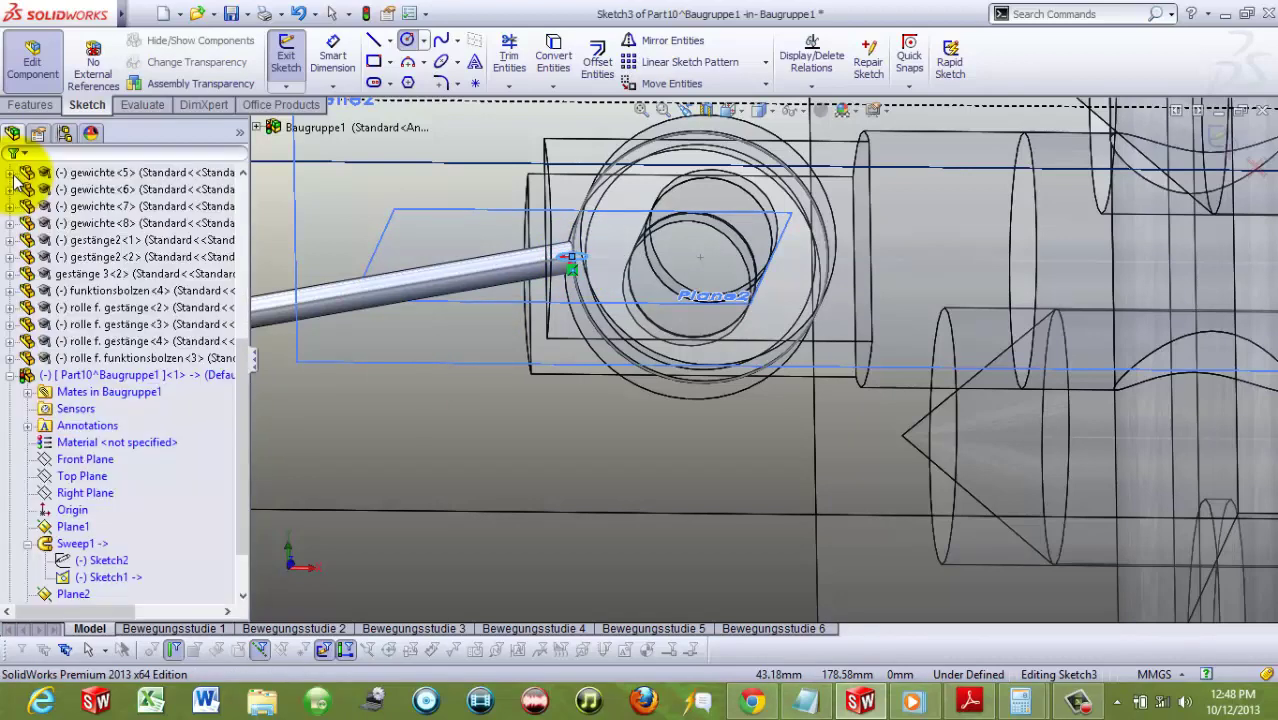
{"action": "left_click", "coordinate": [30, 104]}
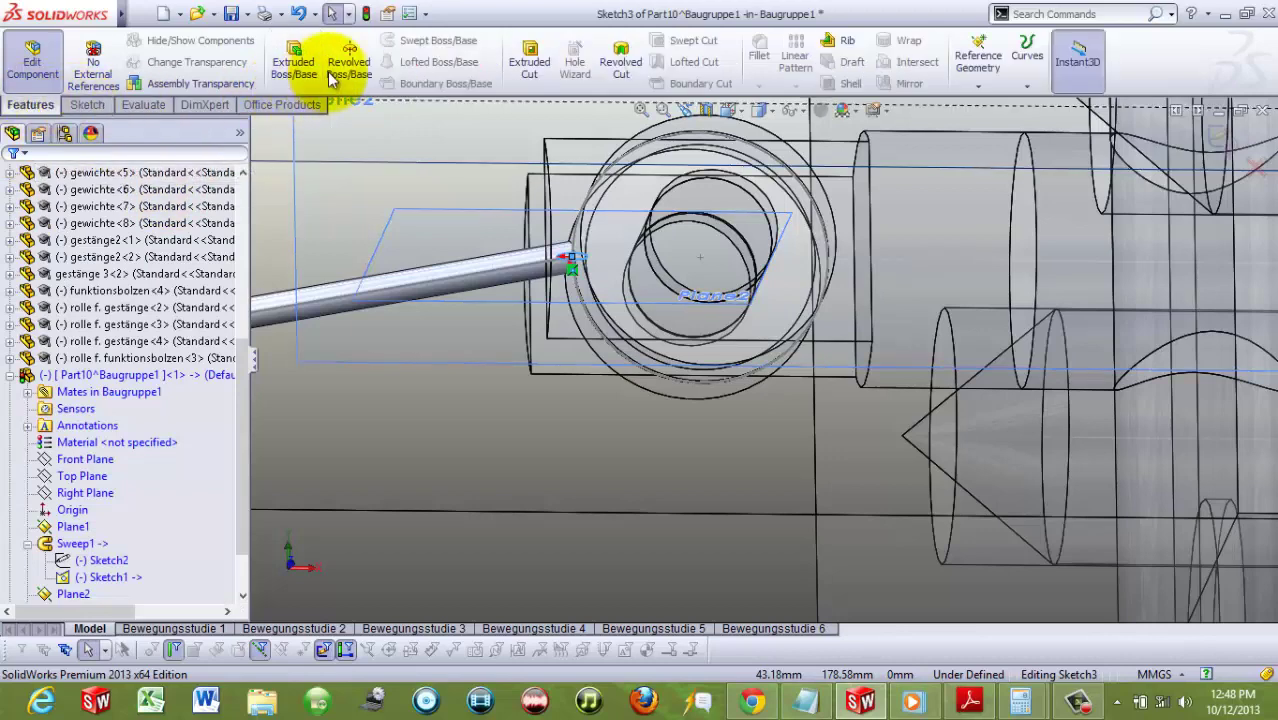
Step: Sweep the Sketch3 circle along the roller's outer circle to form the cable body
{"action": "left_click", "coordinate": [1222, 138]}
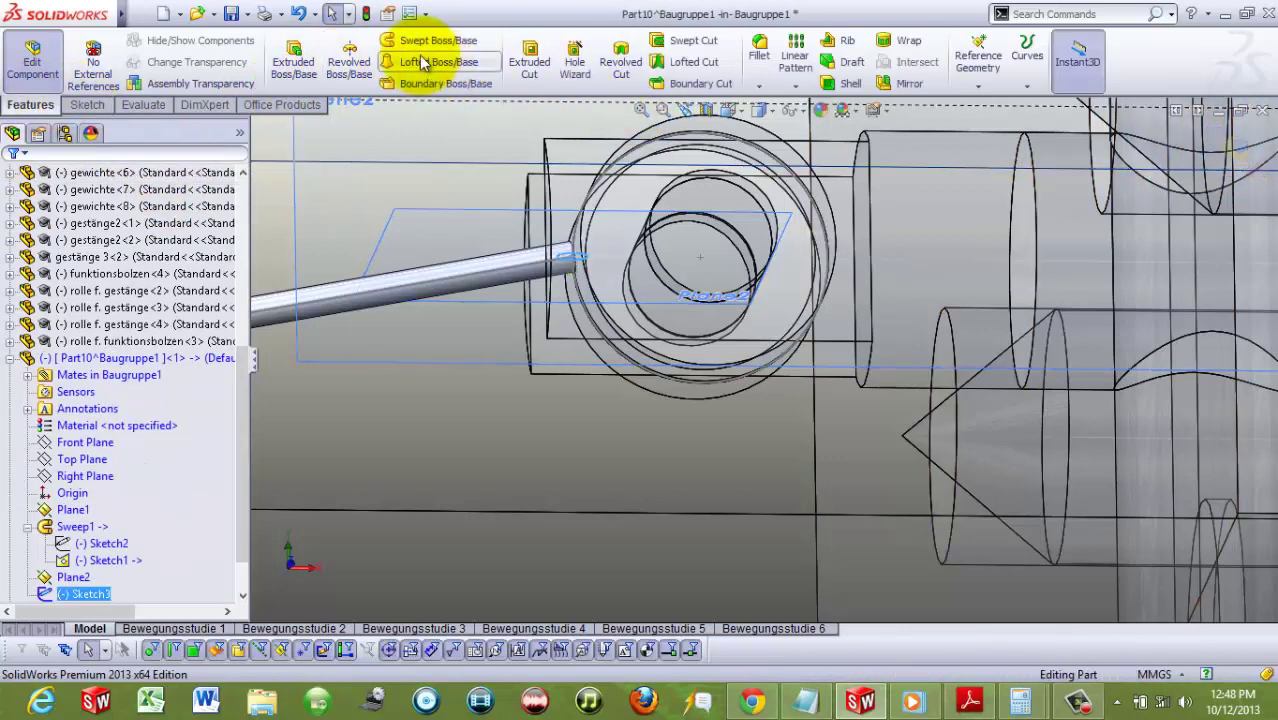
{"action": "left_click", "coordinate": [426, 45]}
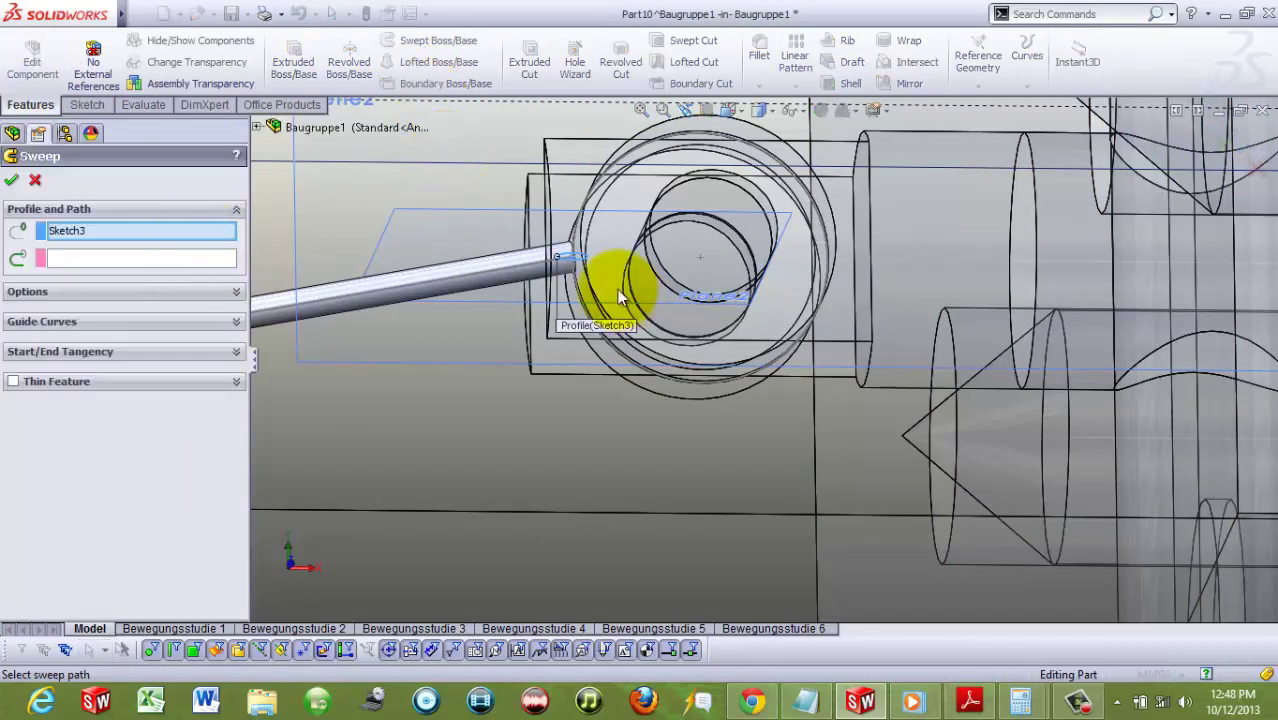
{"action": "left_click", "coordinate": [186, 258]}
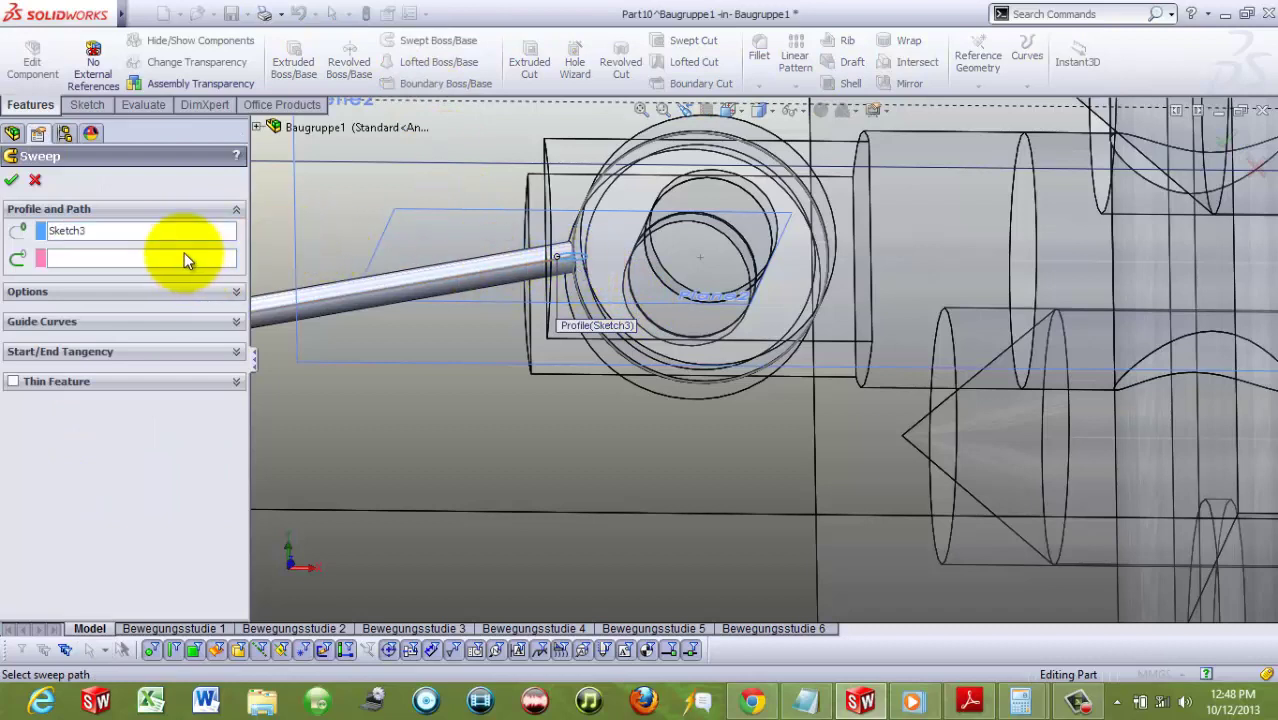
{"action": "right_click", "coordinate": [184, 254]}
{"action": "left_click", "coordinate": [240, 284]}
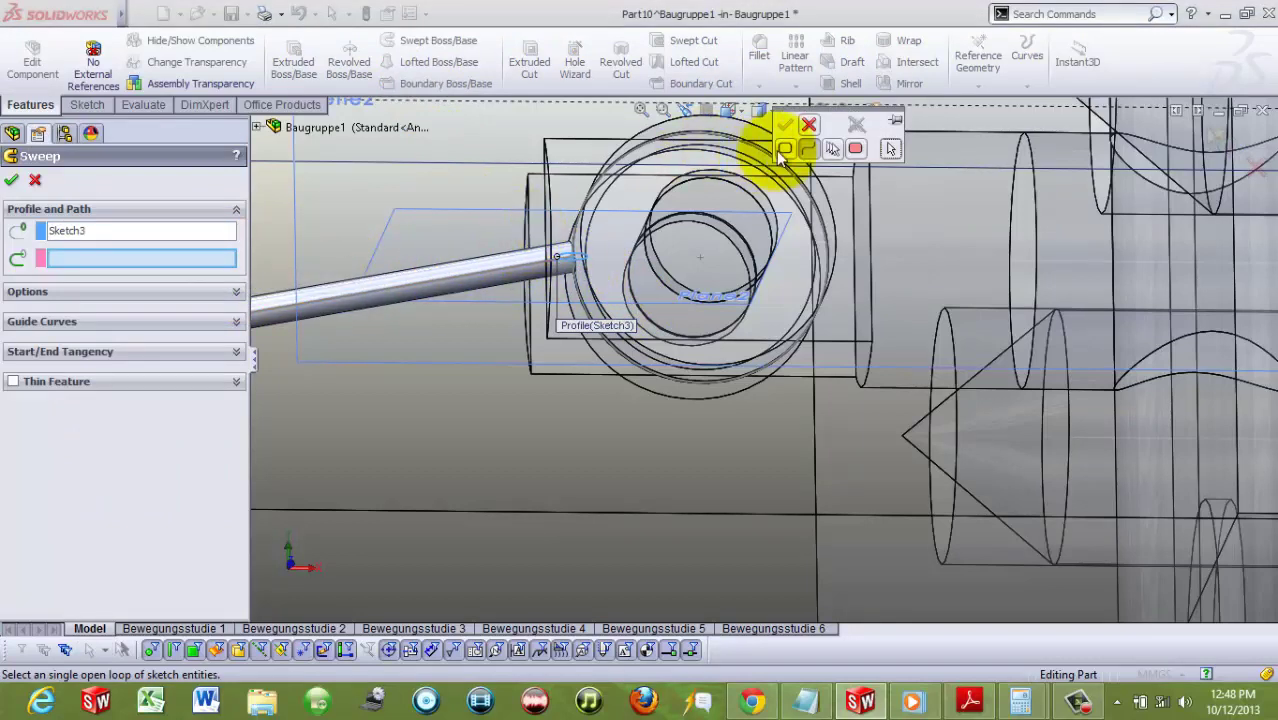
{"action": "left_click", "coordinate": [622, 158]}
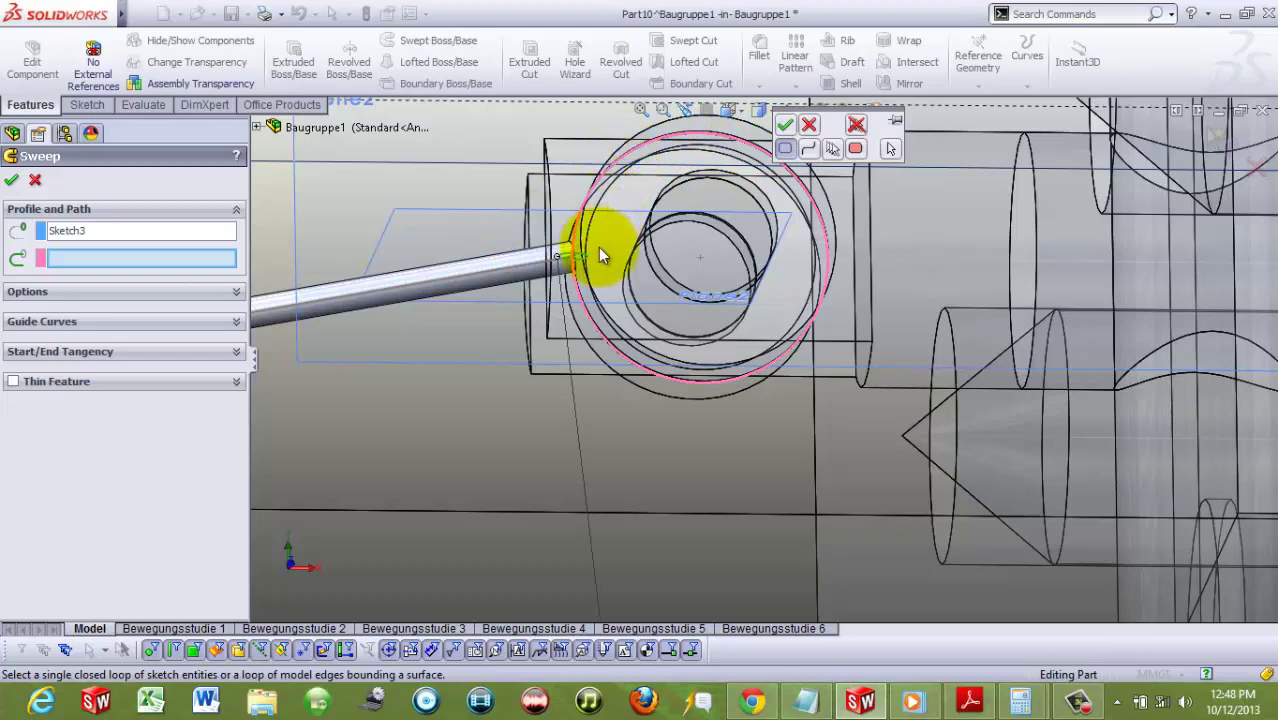
{"action": "scroll", "coordinate": [577, 278], "scroll_direction": "down", "scroll_amount": 1}
{"action": "scroll", "coordinate": [585, 265], "scroll_direction": "down", "scroll_amount": 1}
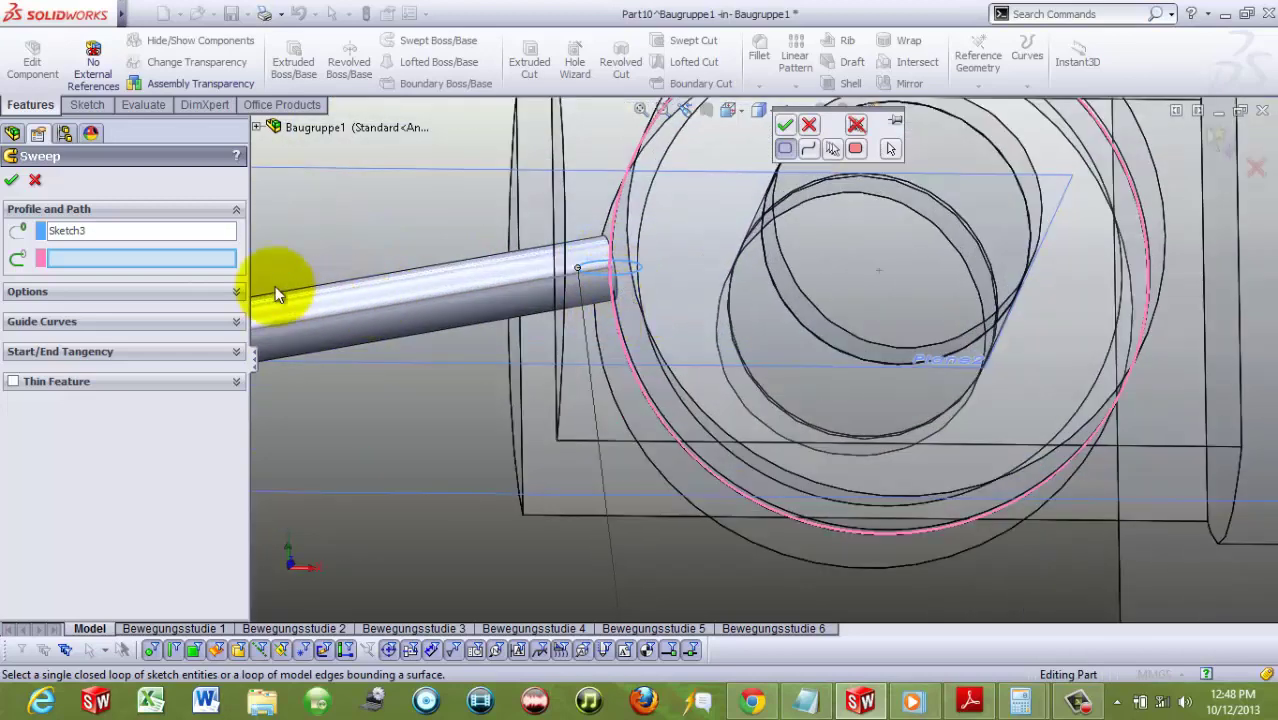
{"action": "left_click", "coordinate": [13, 183]}
{"action": "left_click", "coordinate": [13, 183]}
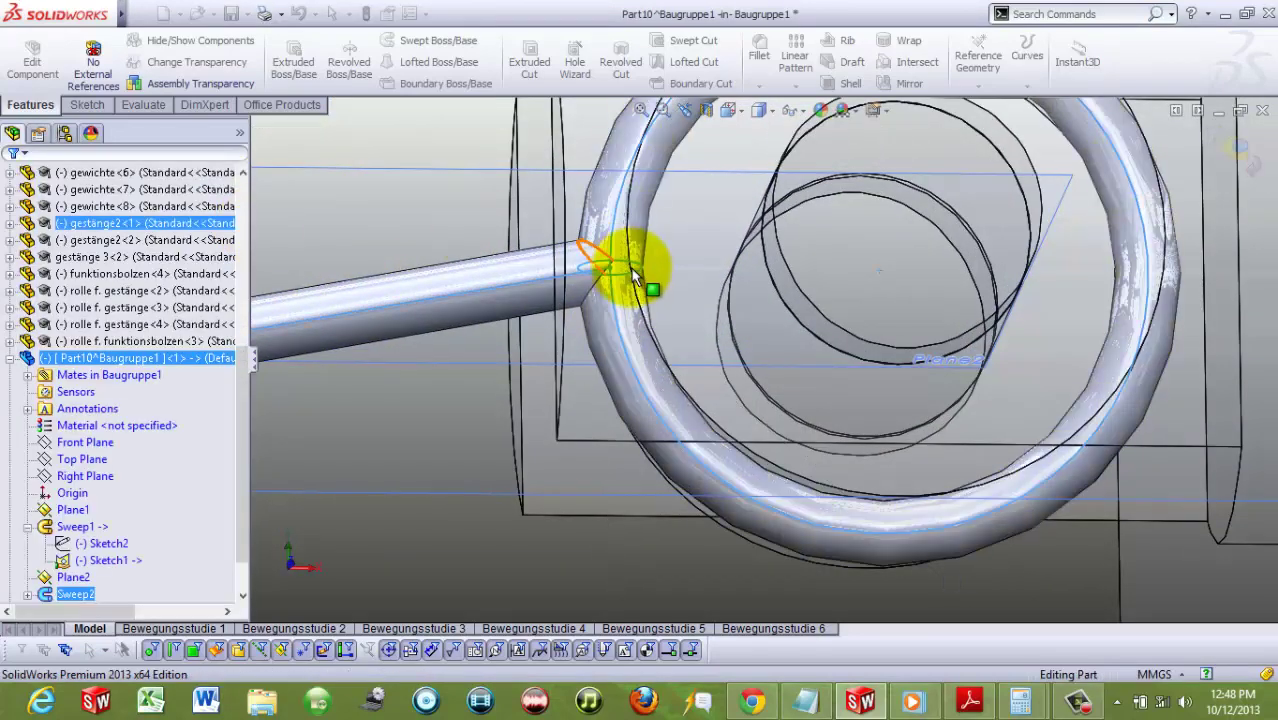
Step: Orbit to a tilted view and return from Part10 to editing the Baugruppe1 assembly
{"action": "scroll", "coordinate": [626, 286], "scroll_direction": "up", "scroll_amount": 1}
{"action": "scroll", "coordinate": [628, 299], "scroll_direction": "up", "scroll_amount": 2}
{"action": "scroll", "coordinate": [690, 325], "scroll_direction": "up", "scroll_amount": 2}
{"action": "scroll", "coordinate": [720, 365], "scroll_direction": "up", "scroll_amount": 2}
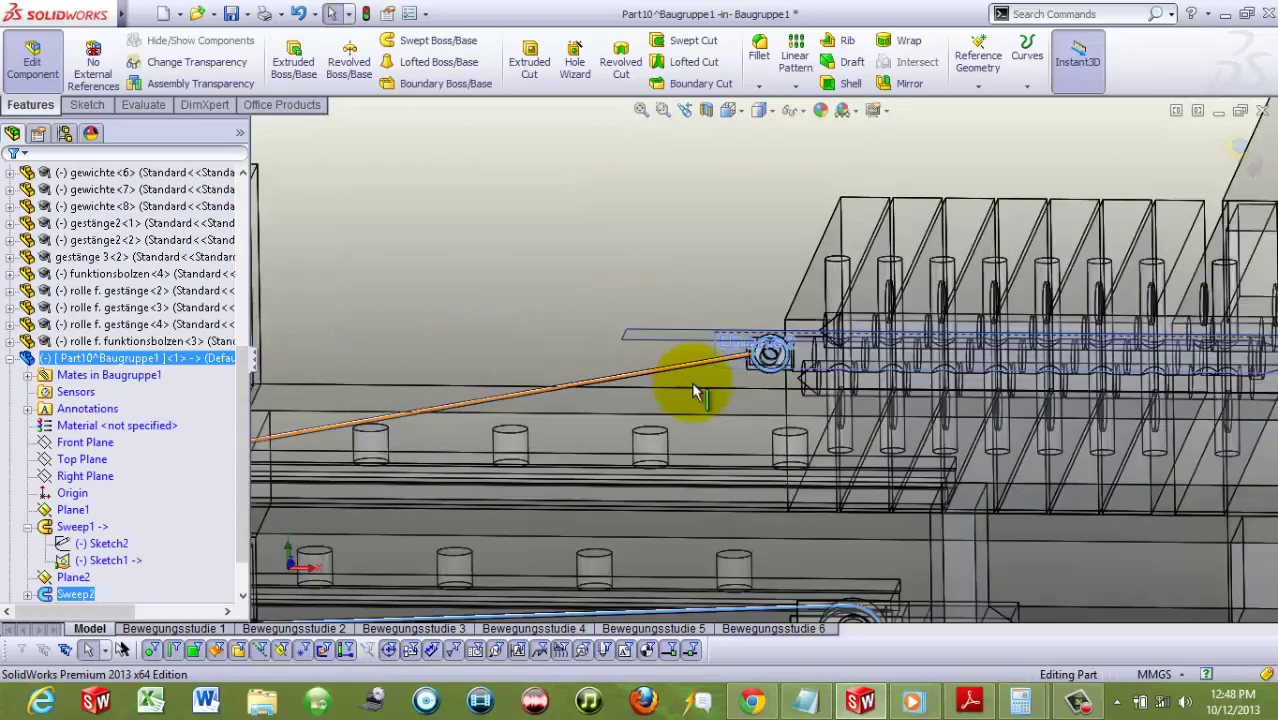
{"action": "mouse_move", "coordinate": [685, 380]}
{"action": "middle_mouse_down"}
{"action": "mouse_move", "coordinate": [736, 448]}
{"action": "mouse_move", "coordinate": [729, 433]}
{"action": "middle_mouse_up"}
{"action": "middle_click_drag", "start_coordinate": [797, 347], "coordinate": [862, 246]}
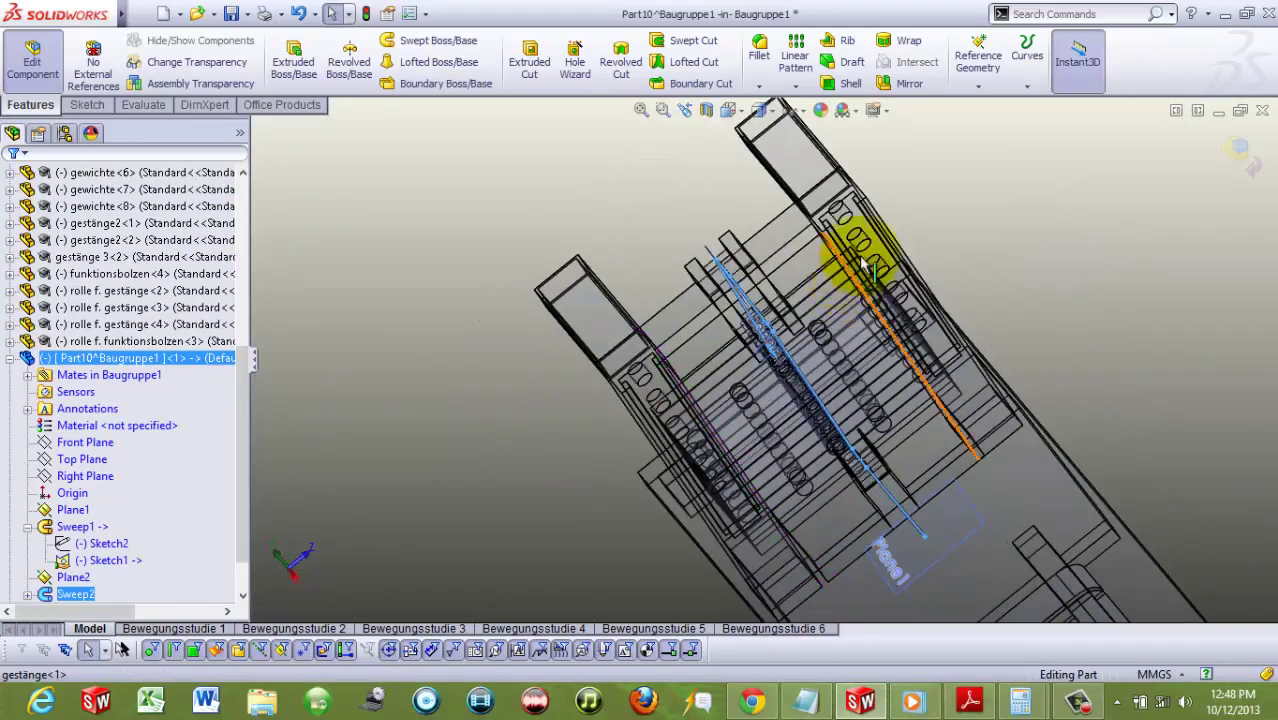
{"action": "left_click", "coordinate": [1243, 150]}
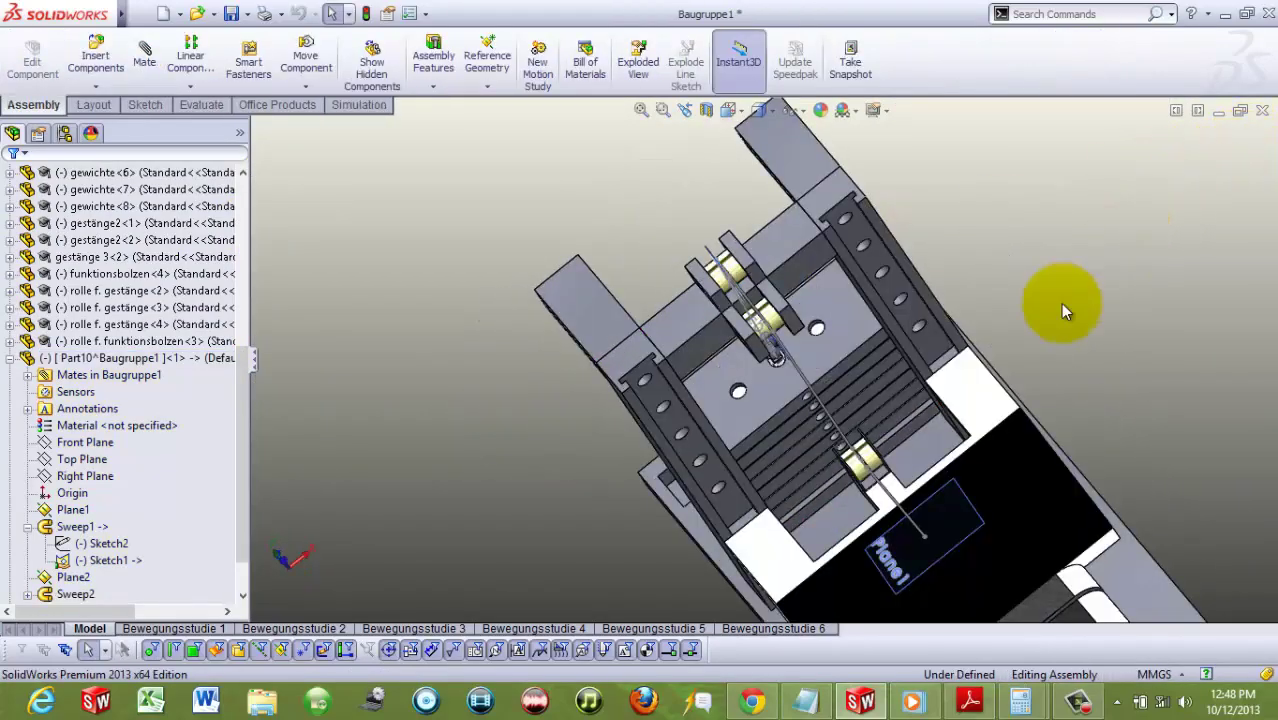
Step: Rename the Part10 component to 'Seil'
{"action": "mouse_move", "coordinate": [1060, 303]}
{"action": "middle_mouse_down"}
{"action": "mouse_move", "coordinate": [1044, 292]}
{"action": "mouse_move", "coordinate": [900, 437]}
{"action": "mouse_move", "coordinate": [883, 383]}
{"action": "middle_mouse_up"}
{"action": "scroll", "coordinate": [447, 513], "scroll_direction": "down", "scroll_amount": 2}
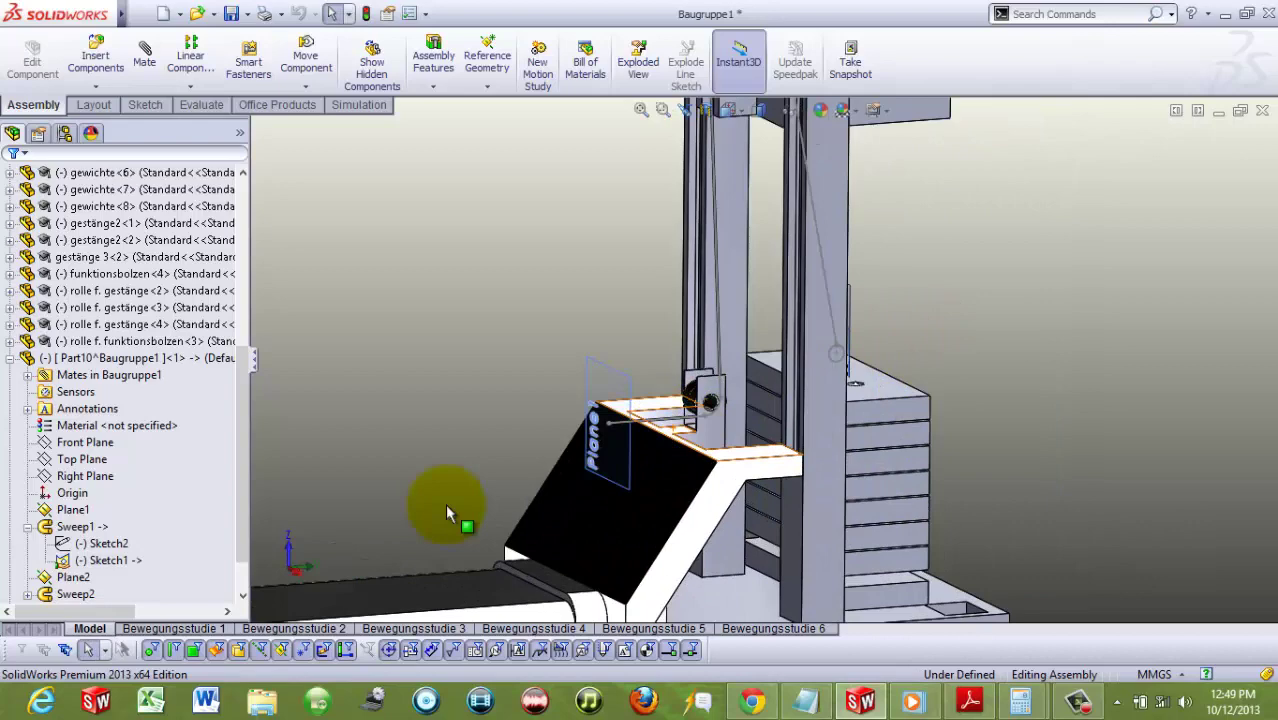
{"action": "left_click", "coordinate": [10, 358]}
{"action": "right_click", "coordinate": [85, 548]}
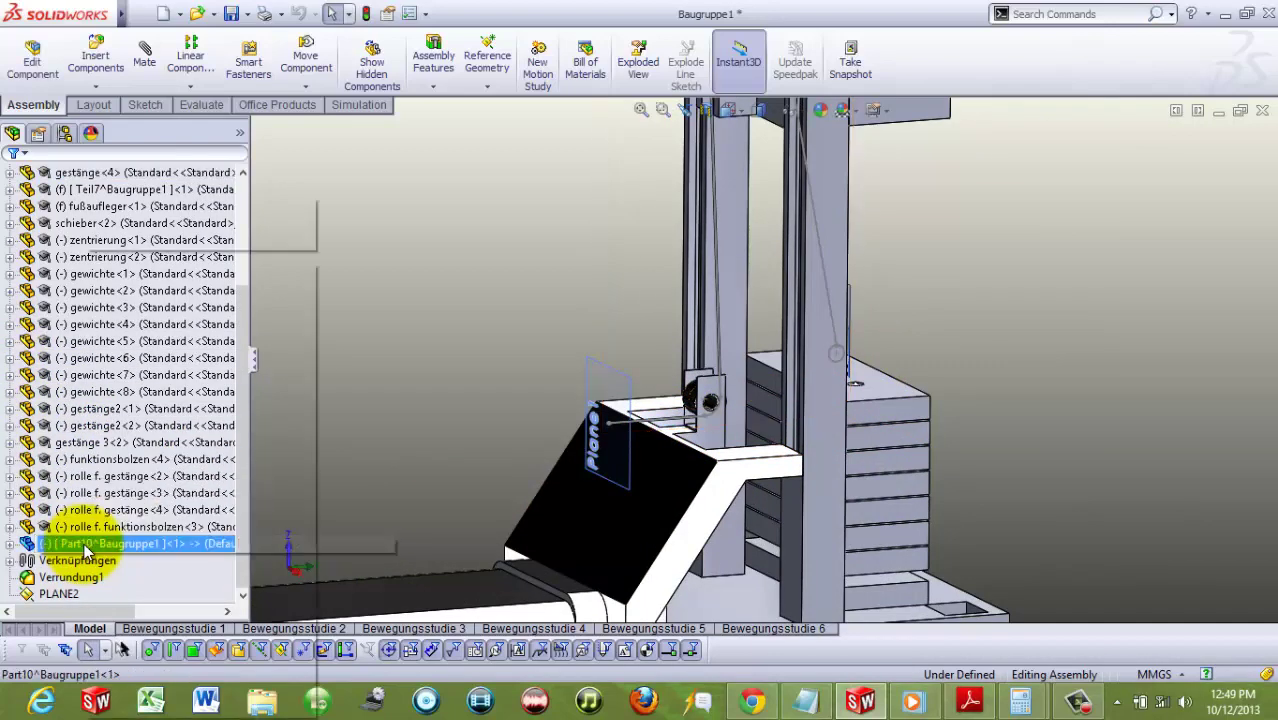
{"action": "left_click", "coordinate": [148, 358]}
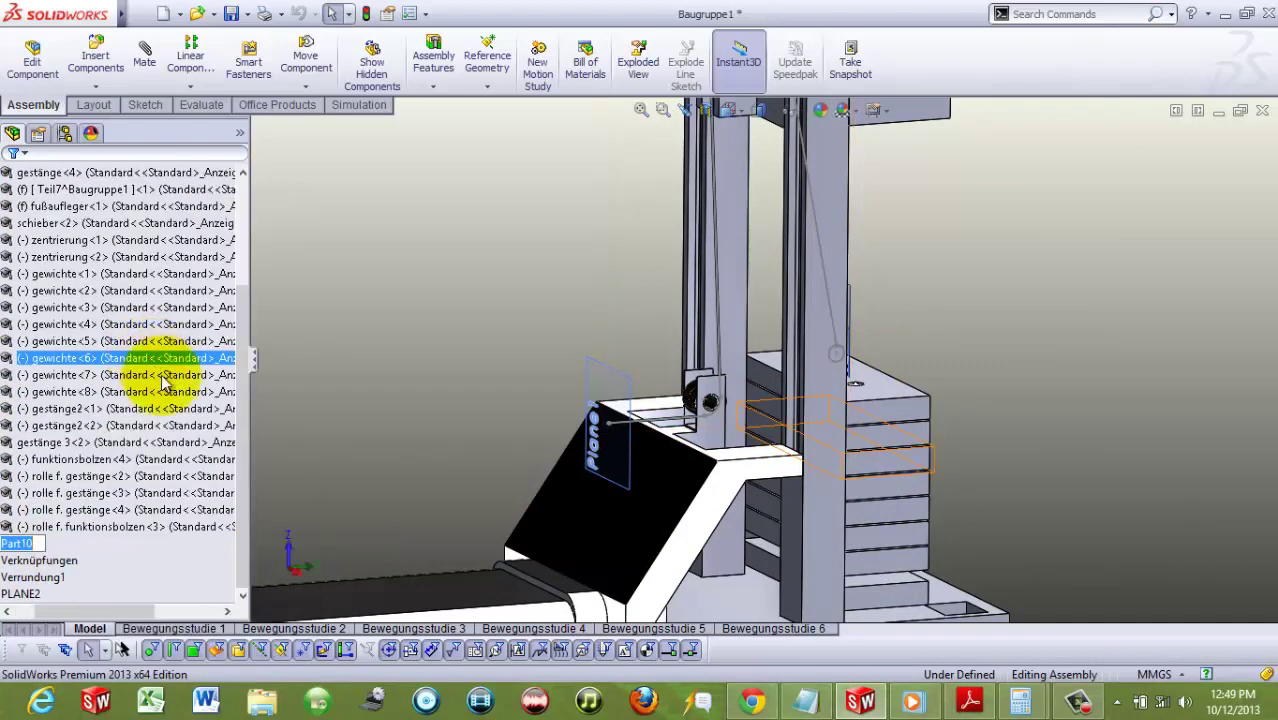
{"action": "type", "text": "Seil"}
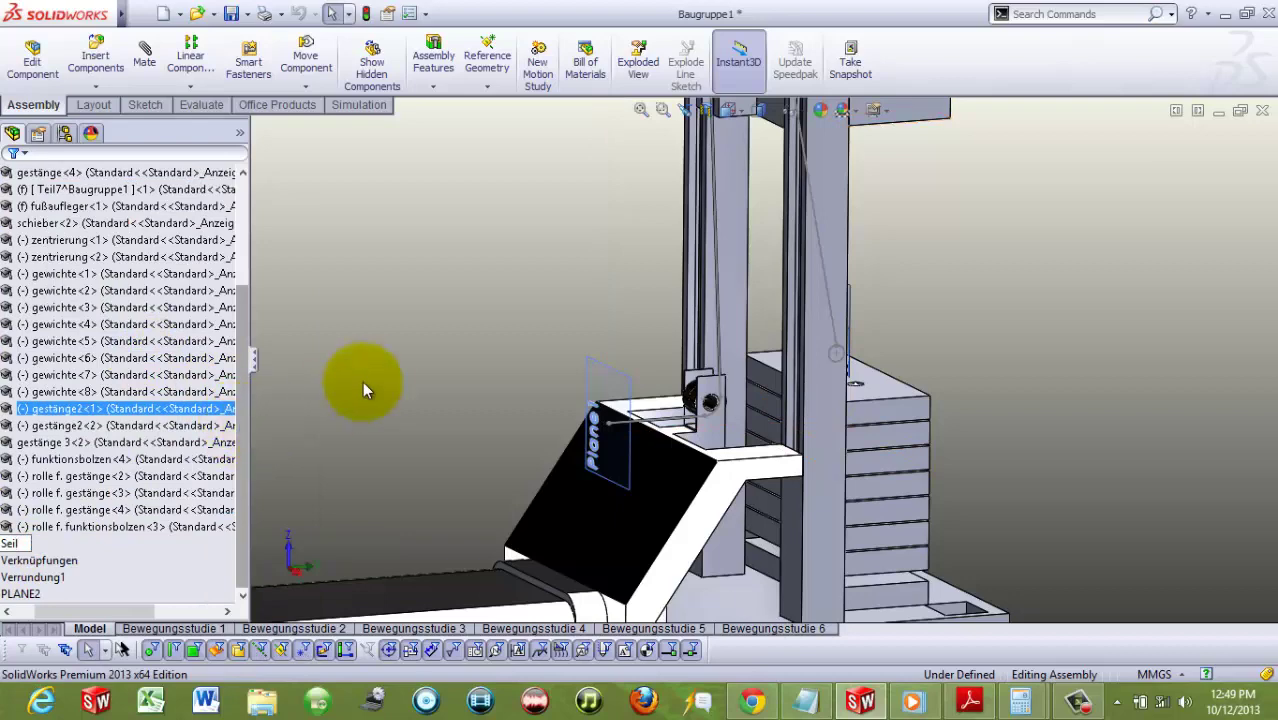
{"action": "key", "text": "Return"}
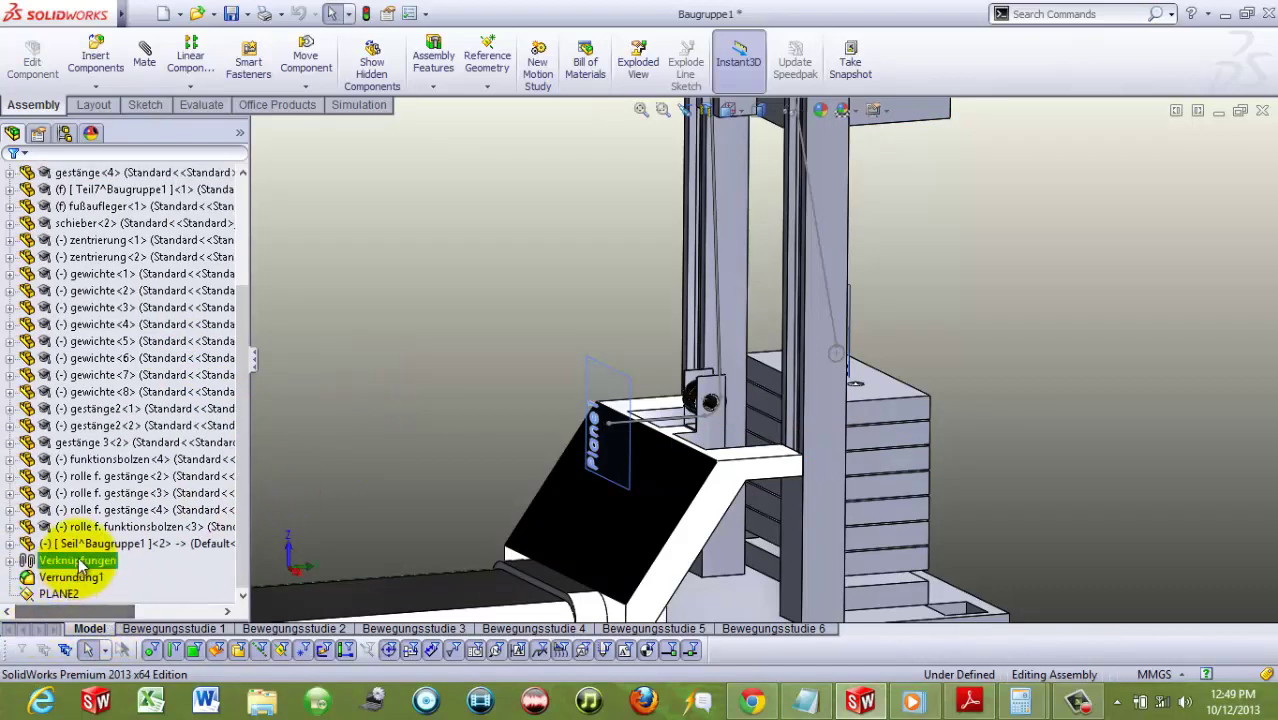
Step: Fix the Seil cable in place within the assembly
{"action": "right_click", "coordinate": [86, 541]}
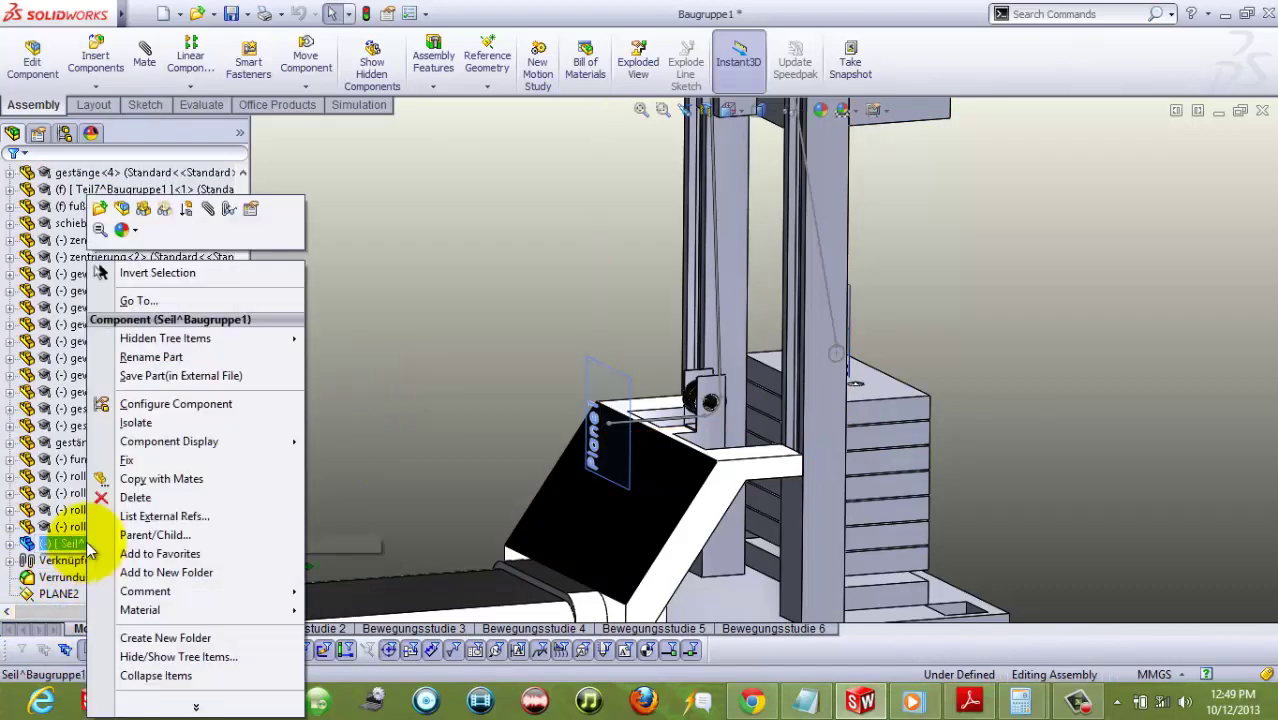
{"action": "left_click", "coordinate": [135, 460]}
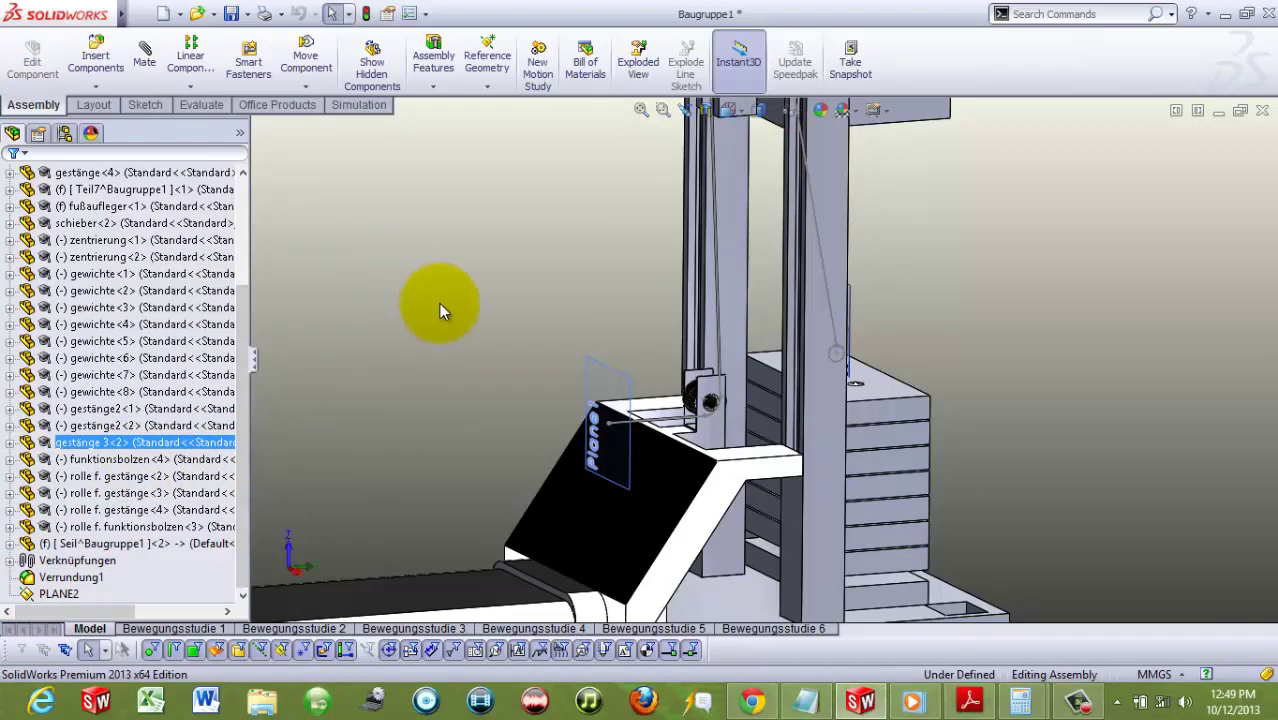
{"action": "middle_click_drag", "start_coordinate": [441, 311], "coordinate": [506, 257], "text": "ctrl"}
Step: Insert a new part into the assembly with its first sketch on Ebene rechts
{"action": "left_click", "coordinate": [95, 86]}
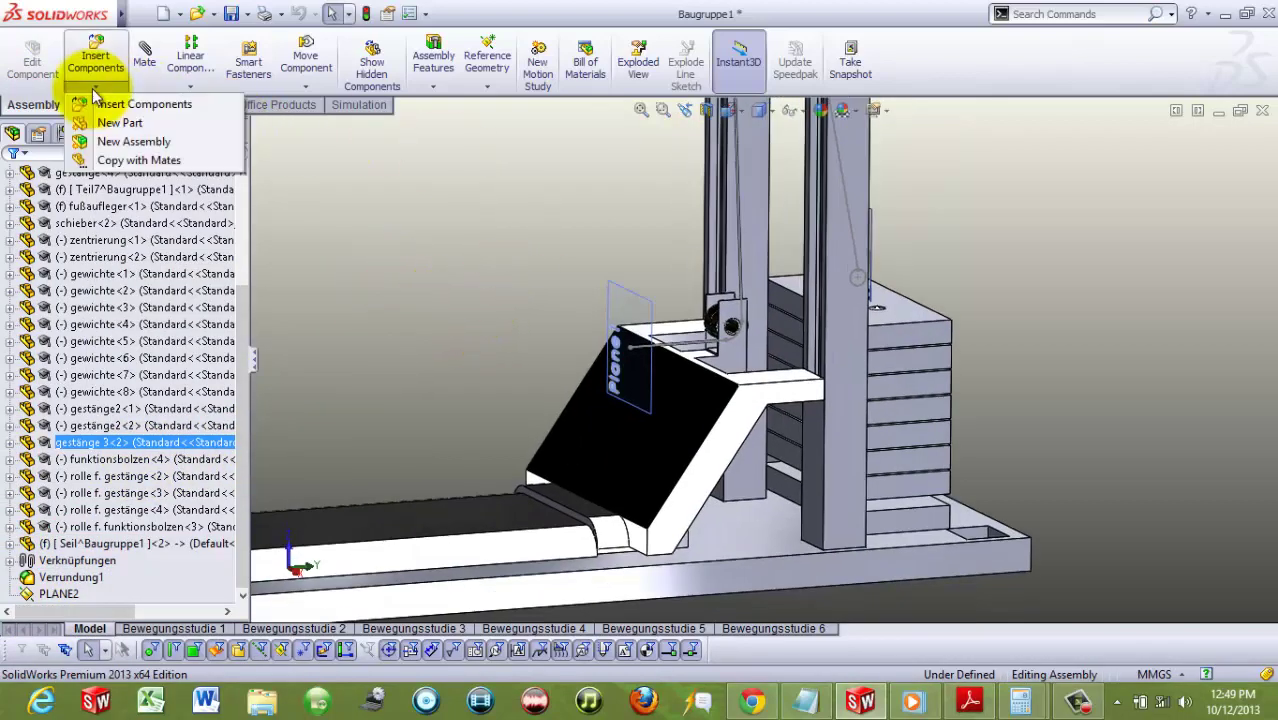
{"action": "left_click", "coordinate": [108, 121]}
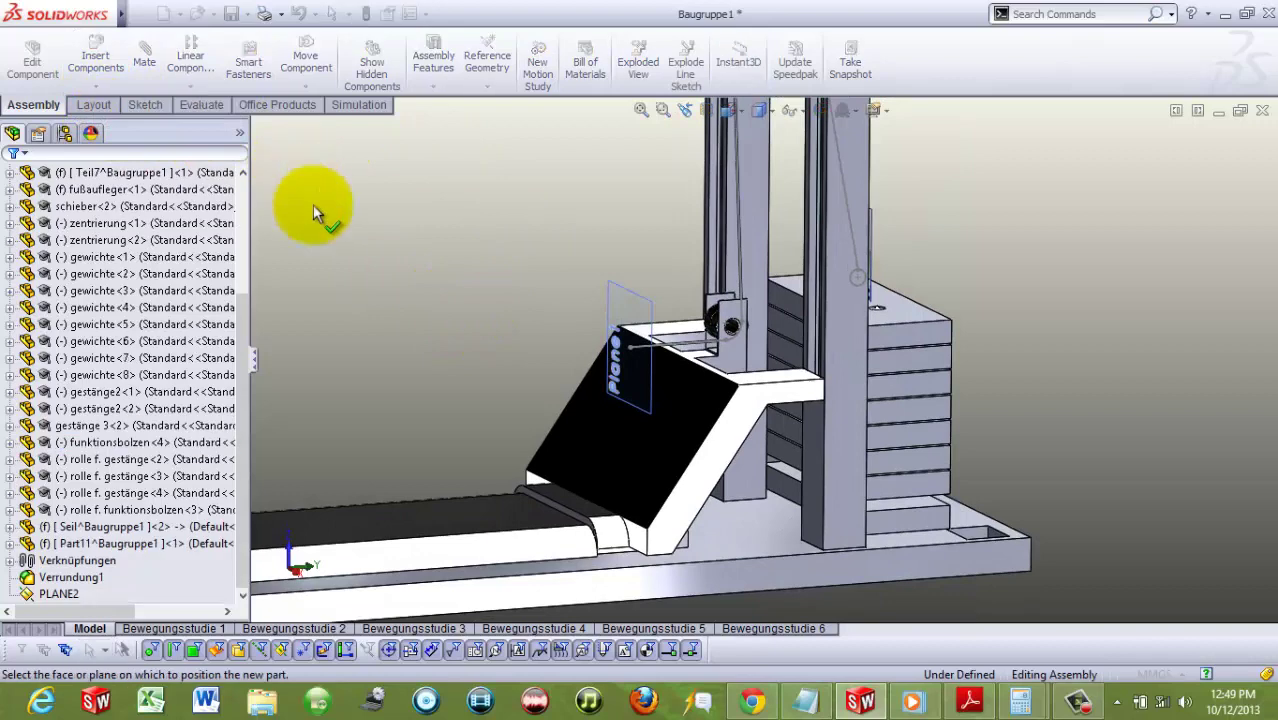
{"action": "scroll", "coordinate": [727, 328], "scroll_direction": "down", "scroll_amount": 5}
{"action": "scroll", "coordinate": [822, 268], "scroll_direction": "up", "scroll_amount": 3}
{"action": "scroll", "coordinate": [780, 308], "scroll_direction": "down", "scroll_amount": 2}
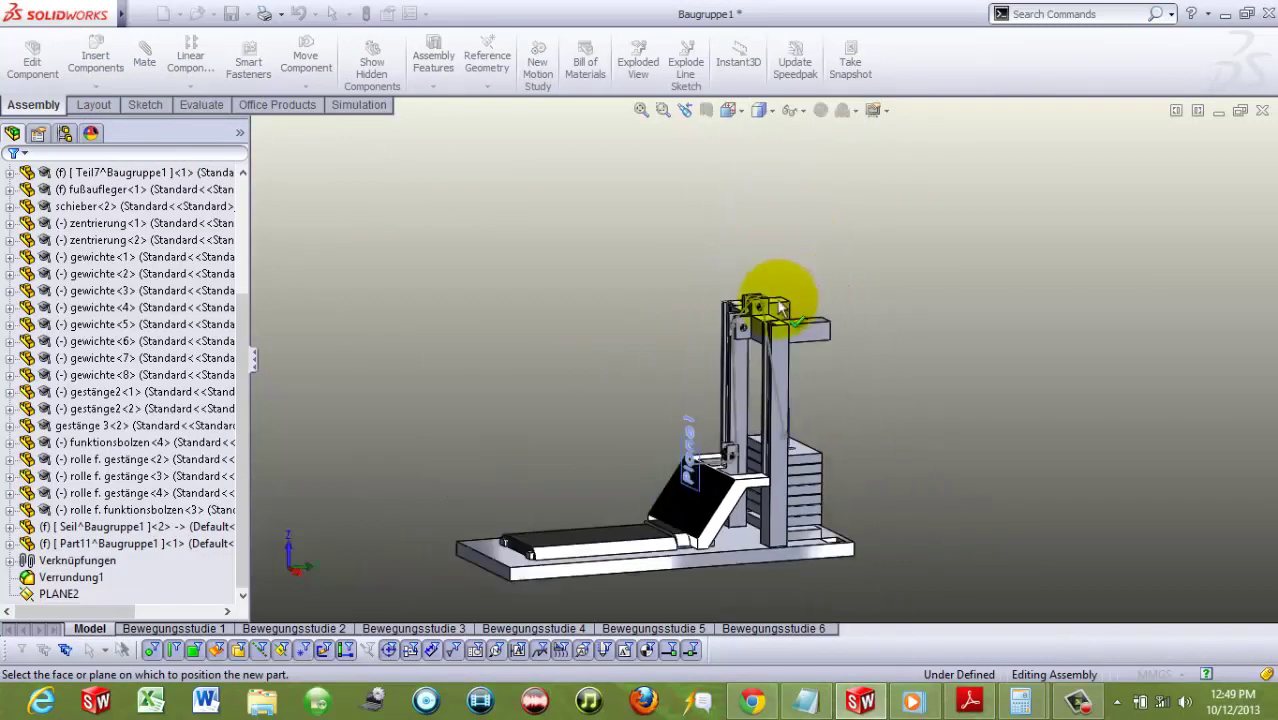
{"action": "scroll", "coordinate": [243, 229], "scroll_direction": "up", "scroll_amount": 5}
{"action": "left_click", "coordinate": [70, 256]}
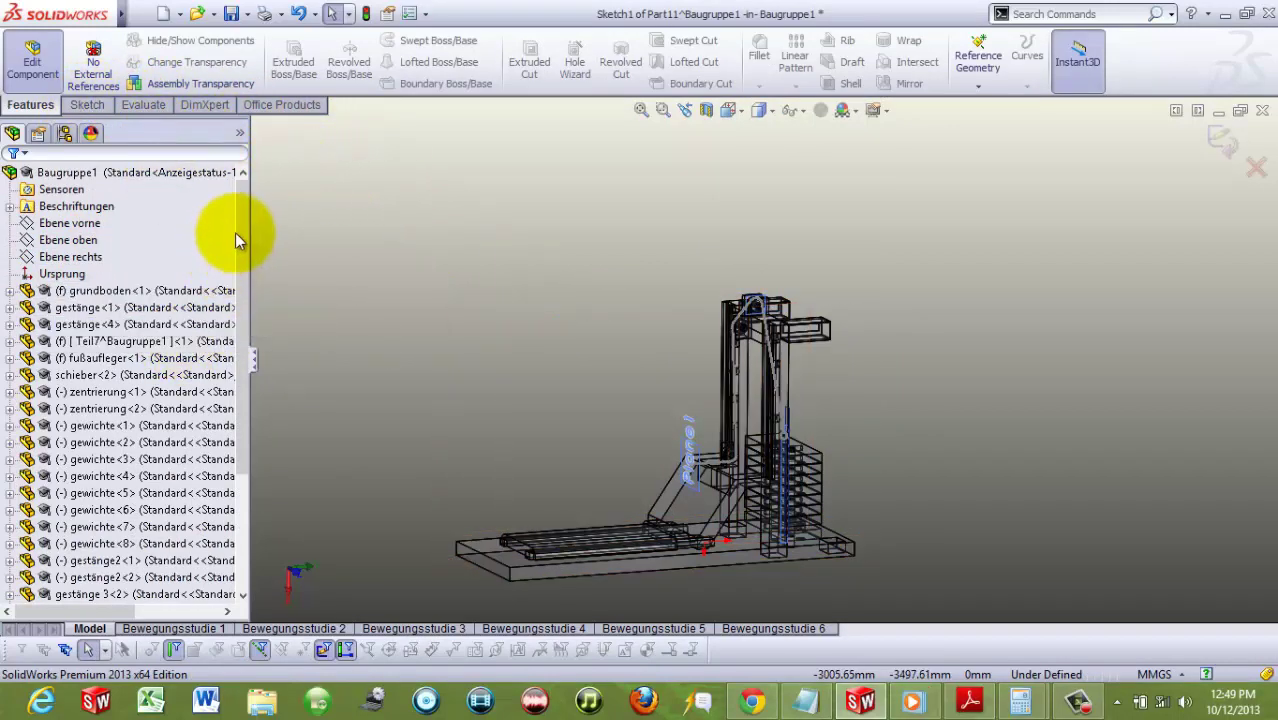
{"action": "left_click_drag", "start_coordinate": [242, 232], "coordinate": [246, 457]}
{"action": "left_click", "coordinate": [115, 493]}
Step: Expand Part11 and orient the view Normal To its sketch plane
{"action": "left_click", "coordinate": [10, 543]}
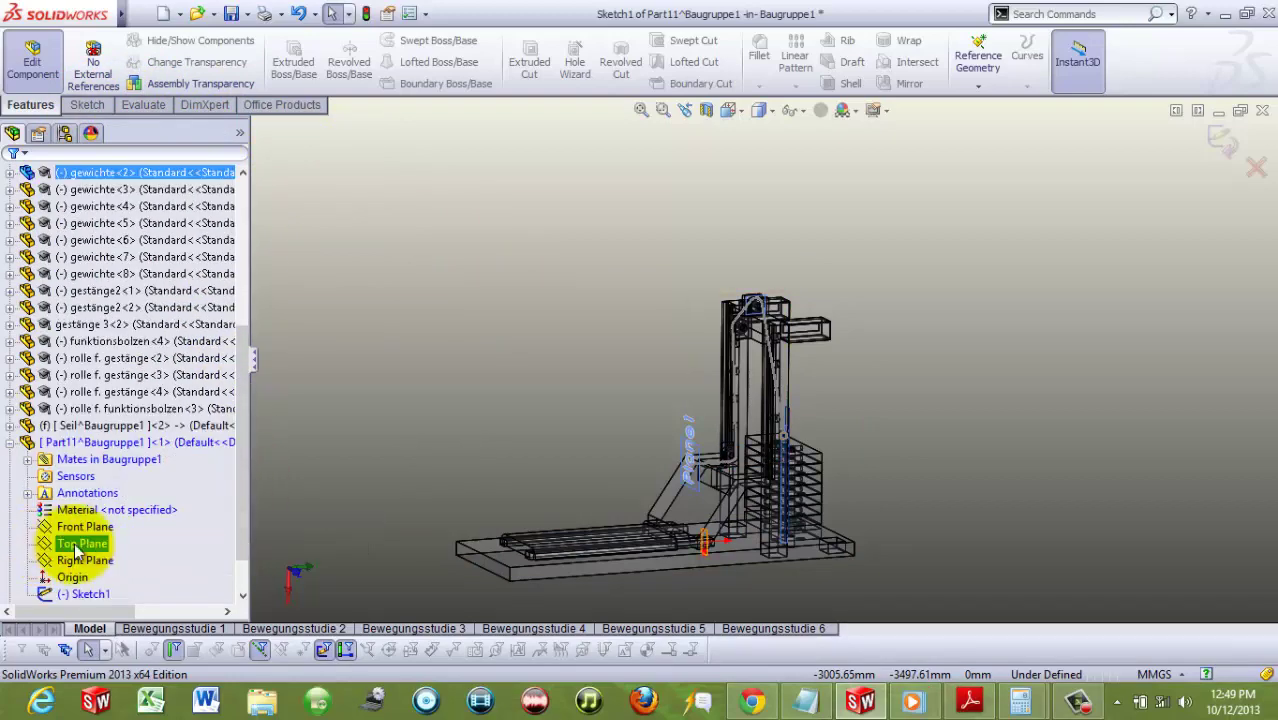
{"action": "key", "text": "space"}
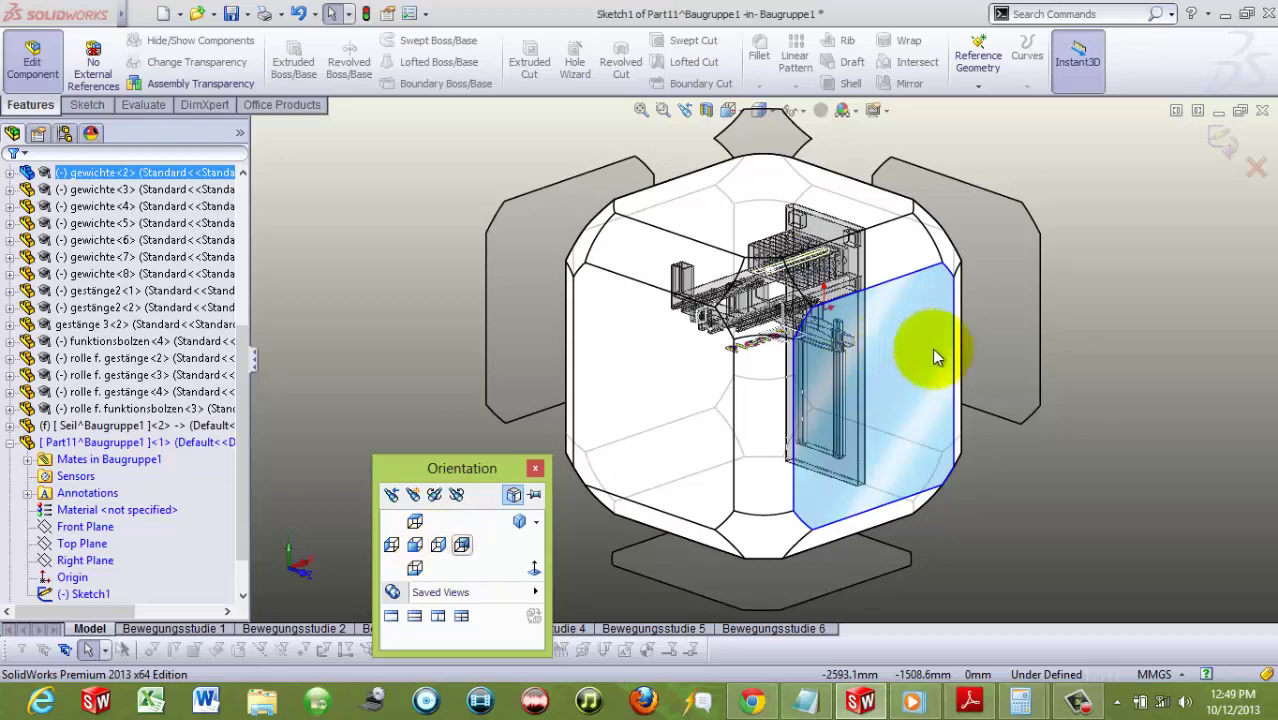
{"action": "left_click", "coordinate": [932, 347]}
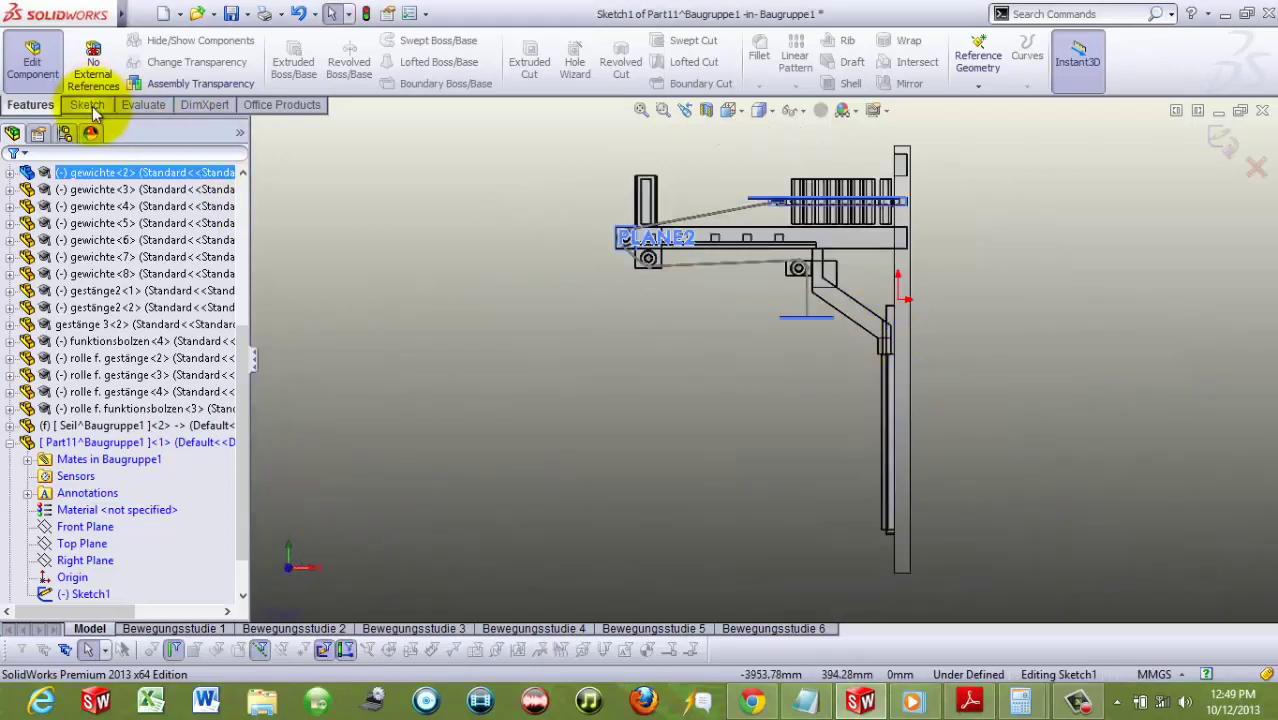
Step: Draw two joined rectangles, a tall one and a small one, in Part11's sketch
{"action": "left_click", "coordinate": [88, 105]}
{"action": "left_click", "coordinate": [376, 62]}
{"action": "scroll", "coordinate": [790, 350], "scroll_direction": "down", "scroll_amount": 2}
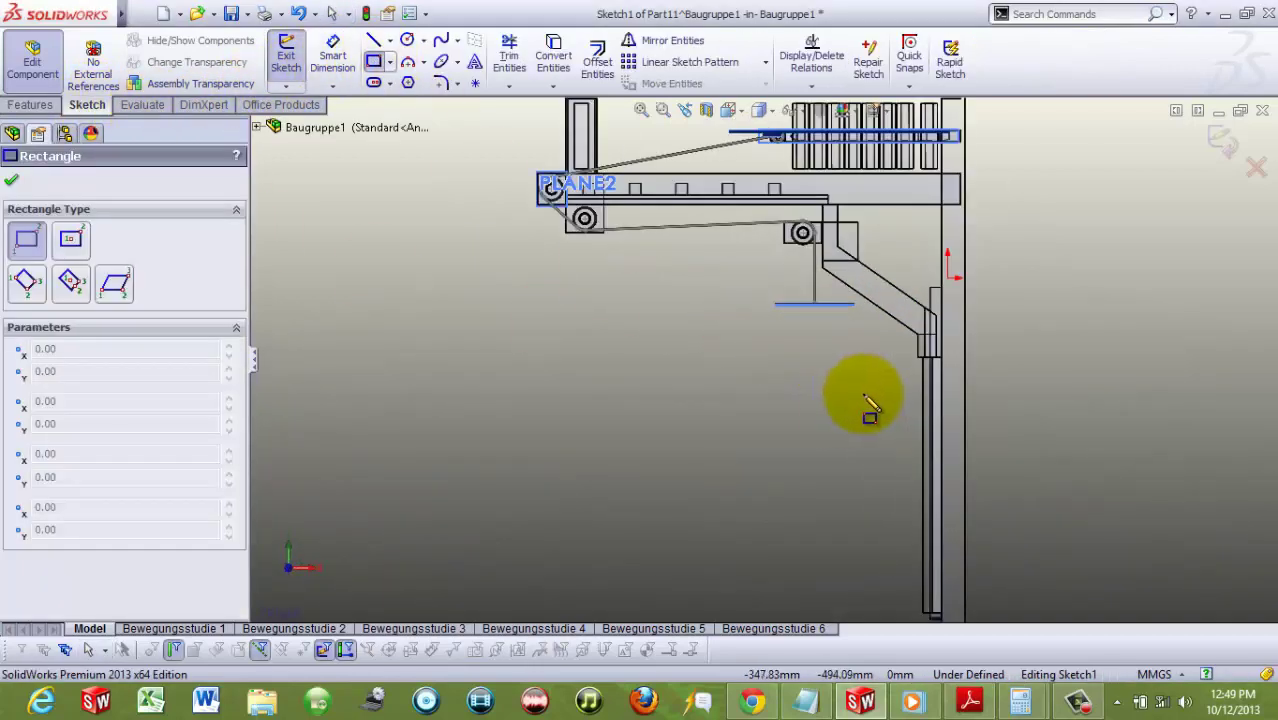
{"action": "scroll", "coordinate": [822, 410], "scroll_direction": "down", "scroll_amount": 1}
{"action": "scroll", "coordinate": [790, 337], "scroll_direction": "down", "scroll_amount": 1}
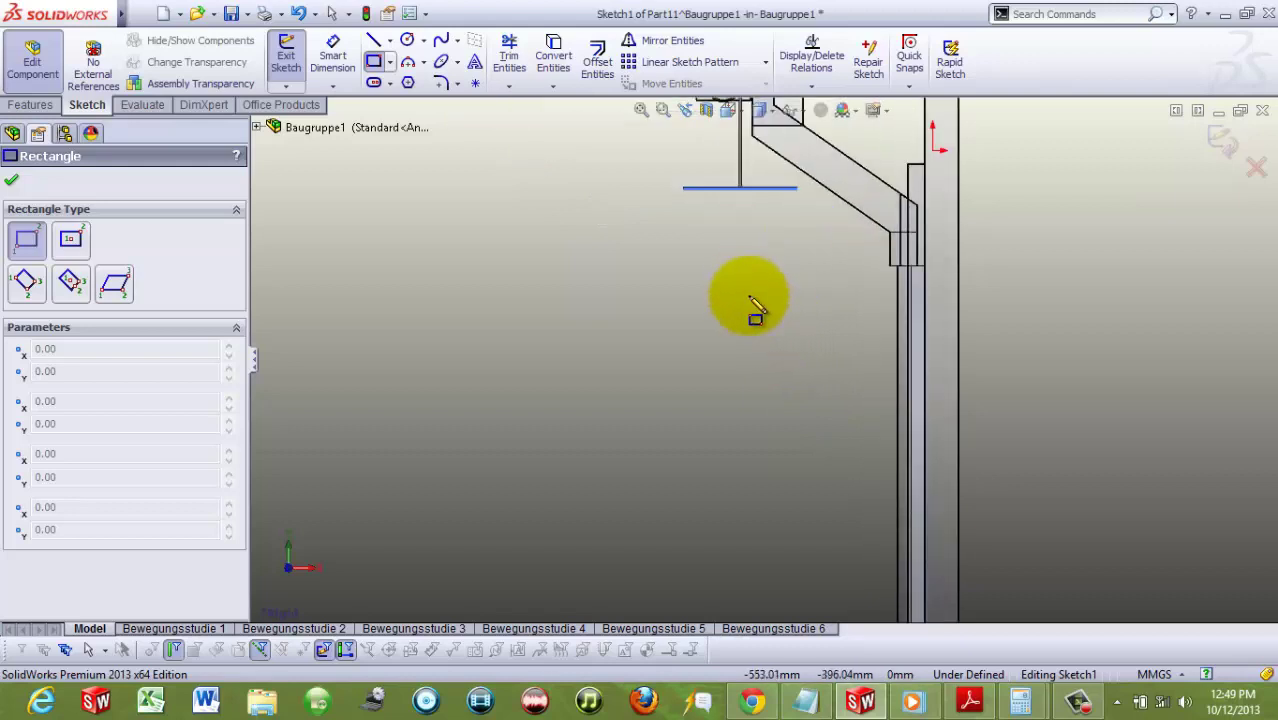
{"action": "left_click", "coordinate": [747, 287]}
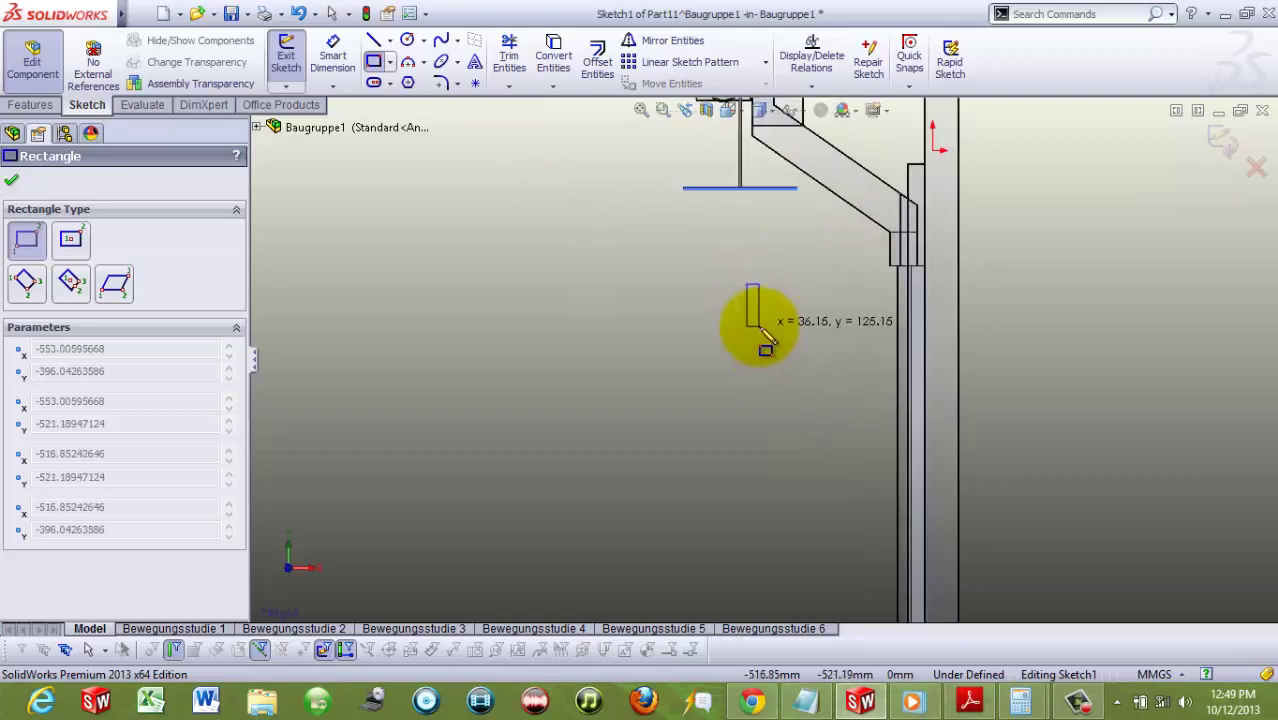
{"action": "left_click", "coordinate": [759, 329]}
{"action": "left_click", "coordinate": [772, 342]}
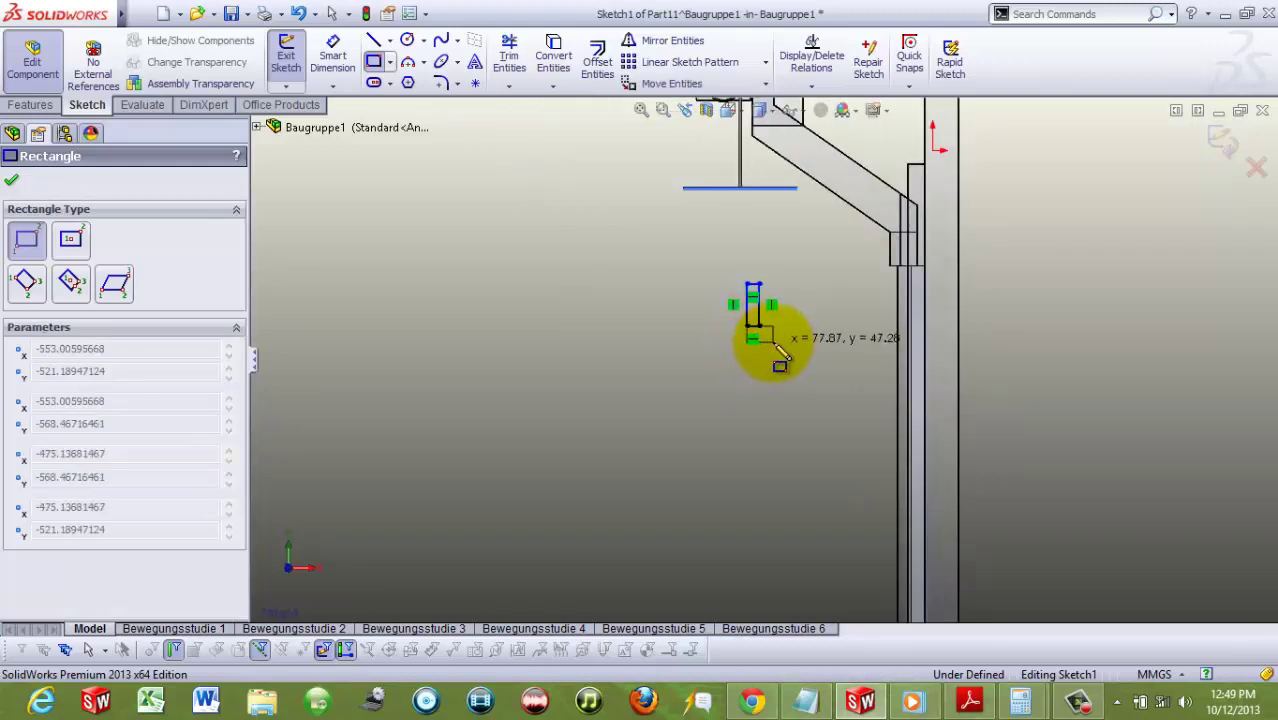
{"action": "left_click", "coordinate": [749, 324]}
Step: Dimension the vertical sides to 120 mm and 30 mm
{"action": "left_click", "coordinate": [333, 57]}
{"action": "scroll", "coordinate": [770, 340], "scroll_direction": "down", "scroll_amount": 1}
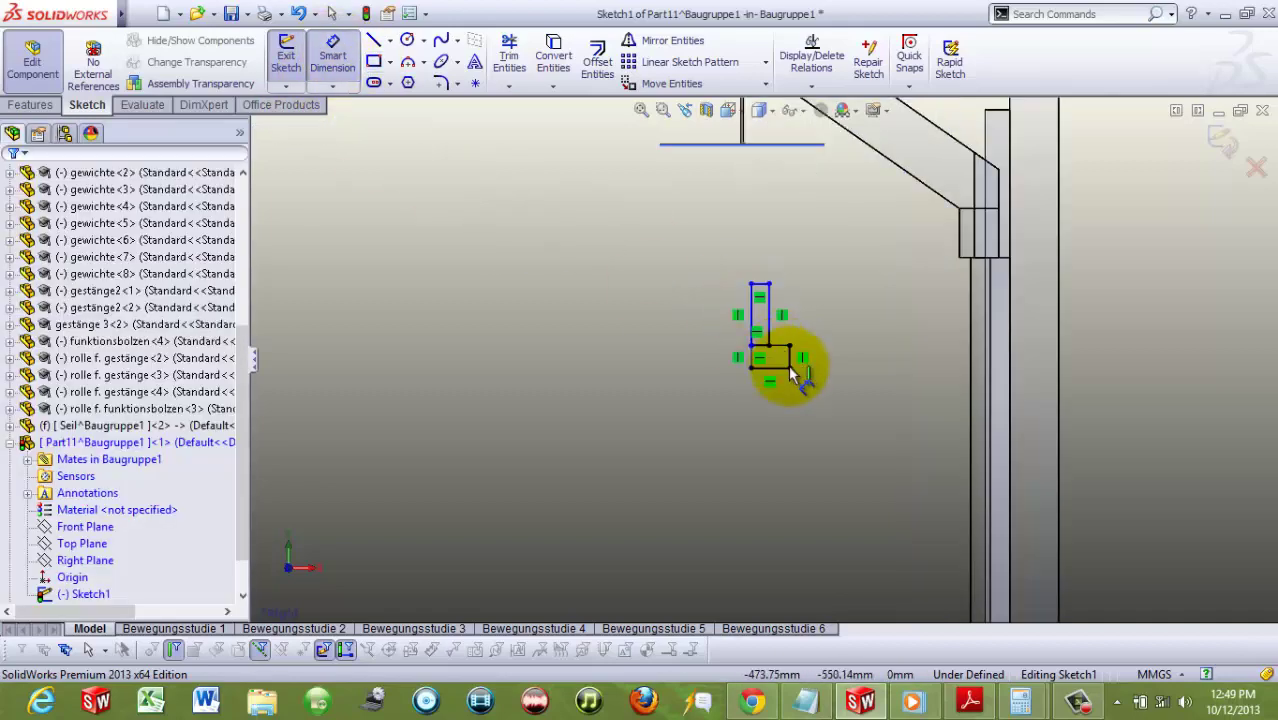
{"action": "scroll", "coordinate": [757, 380], "scroll_direction": "down", "scroll_amount": 1}
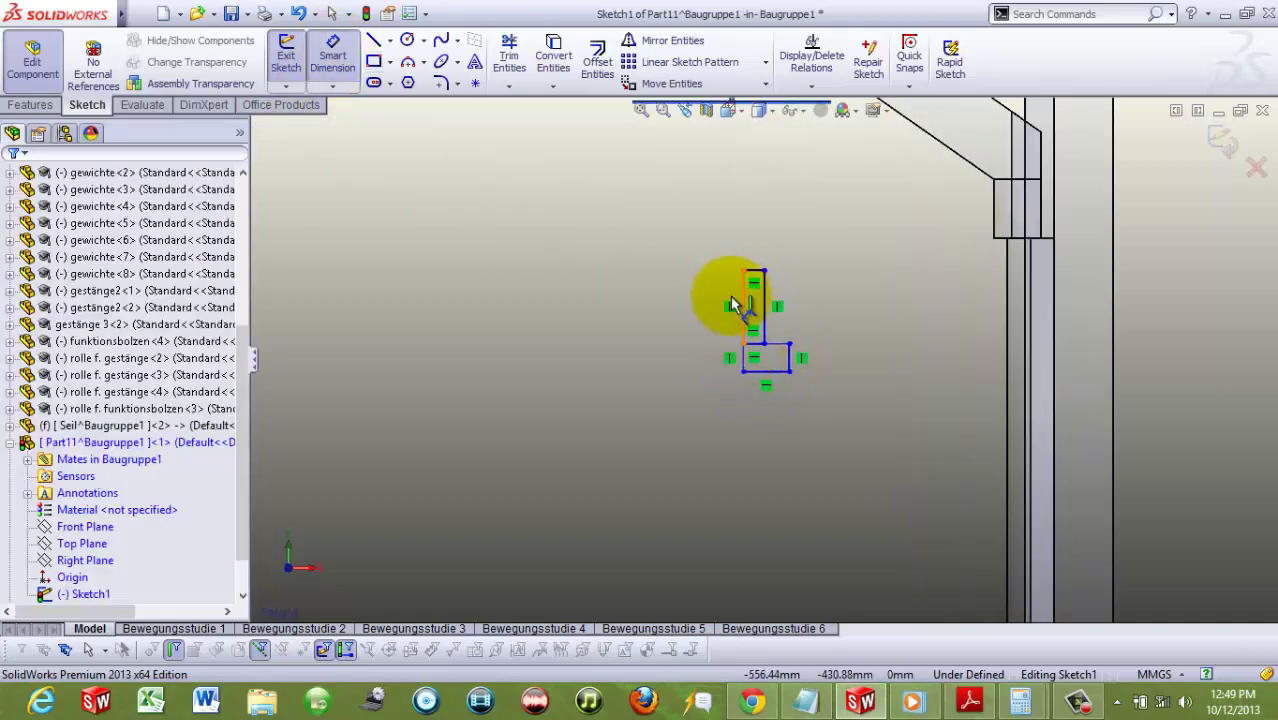
{"action": "left_click", "coordinate": [735, 304]}
{"action": "left_click", "coordinate": [714, 296]}
{"action": "type", "text": "120"}
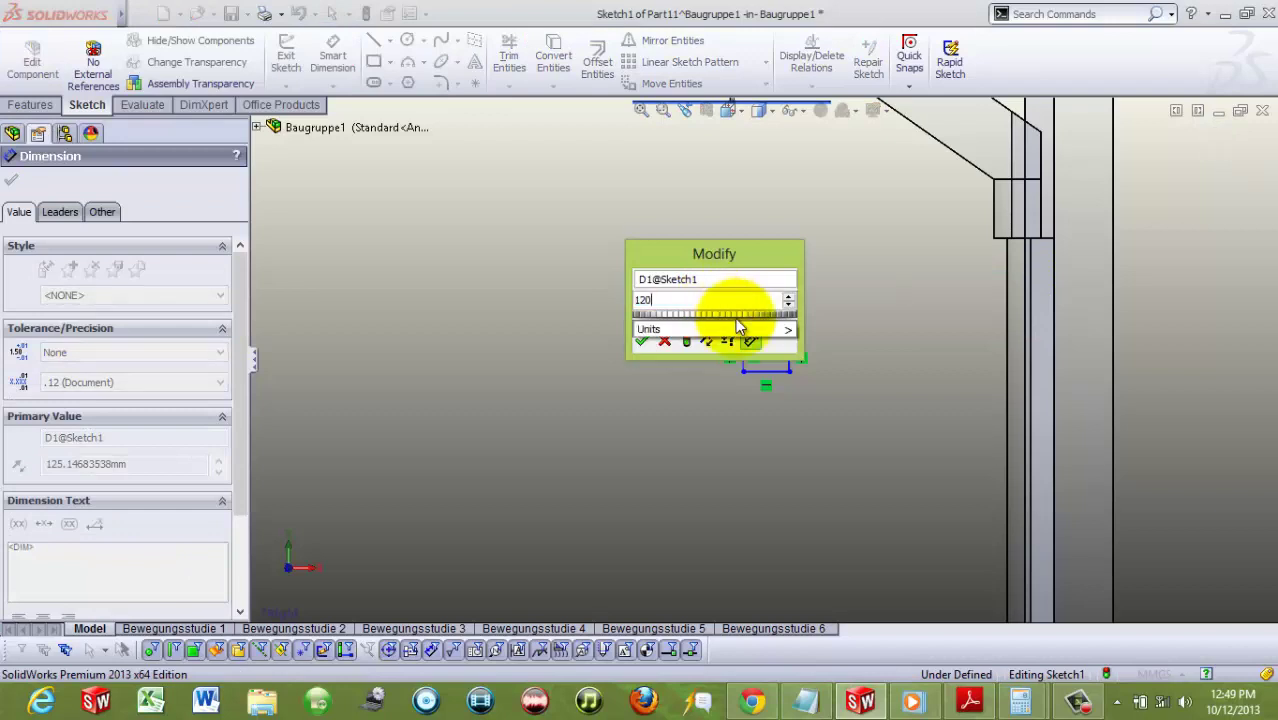
{"action": "key", "text": "Return"}
{"action": "left_click", "coordinate": [722, 360]}
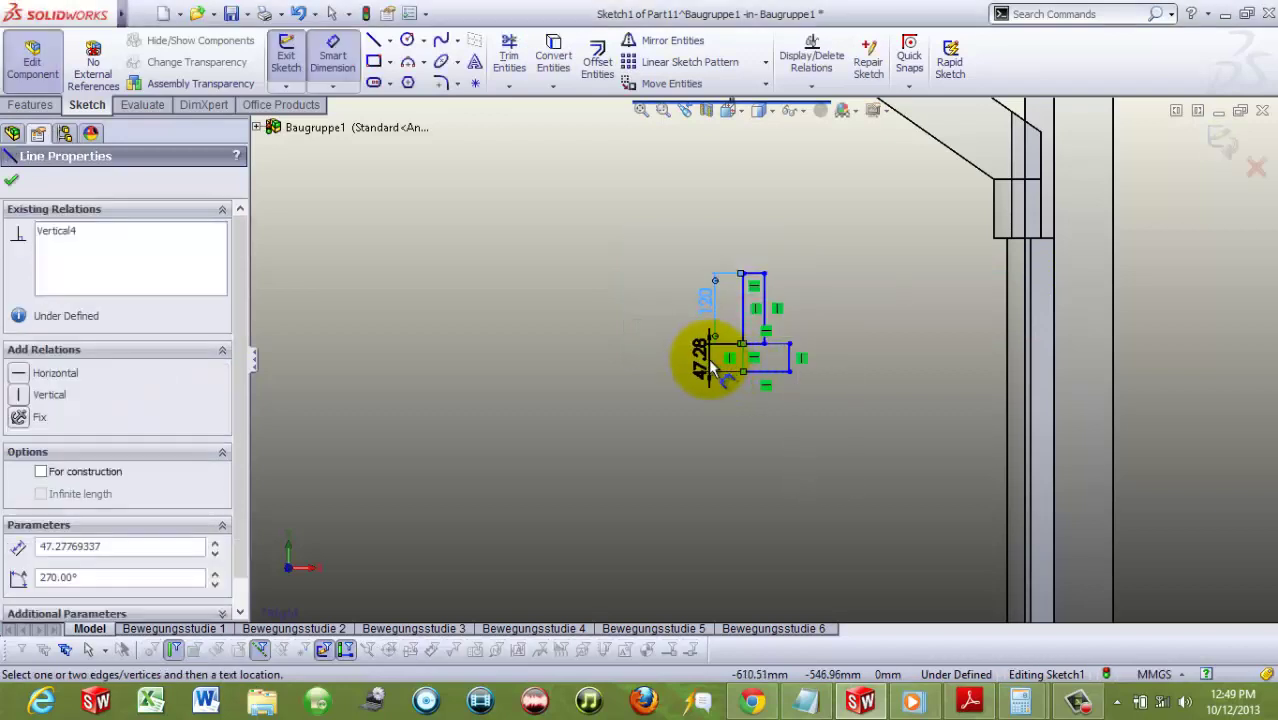
{"action": "left_click", "coordinate": [711, 358]}
{"action": "type", "text": "30"}
{"action": "key", "text": "Return"}
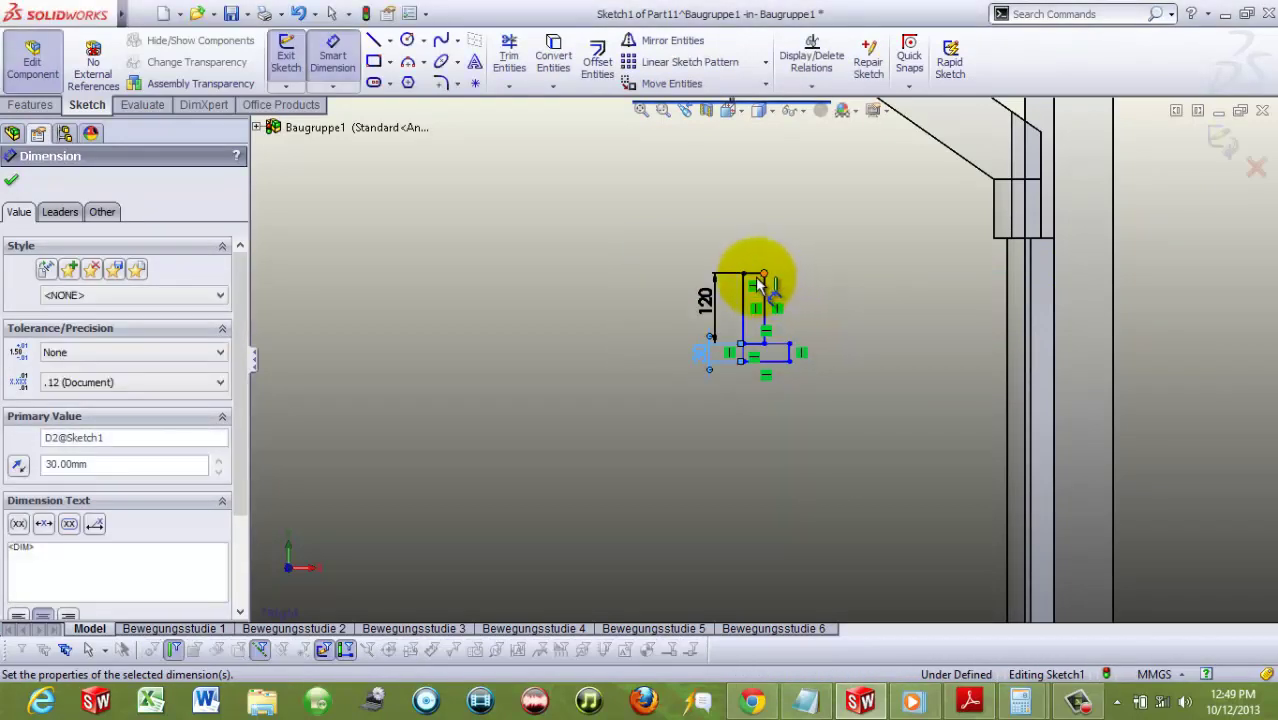
Step: Dimension the top width to 30 mm and the bottom width to 55 mm
{"action": "left_click", "coordinate": [757, 278]}
{"action": "left_click", "coordinate": [755, 238]}
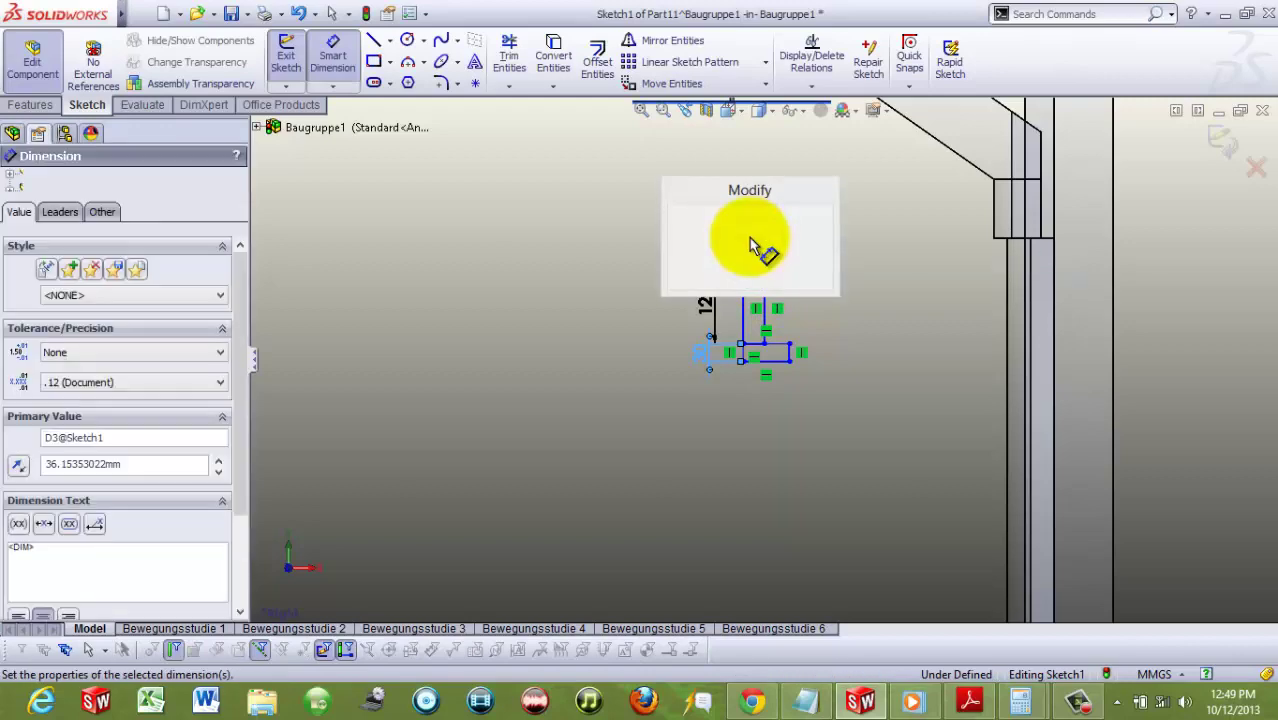
{"action": "type", "text": "3"}
{"action": "key", "text": "Return"}
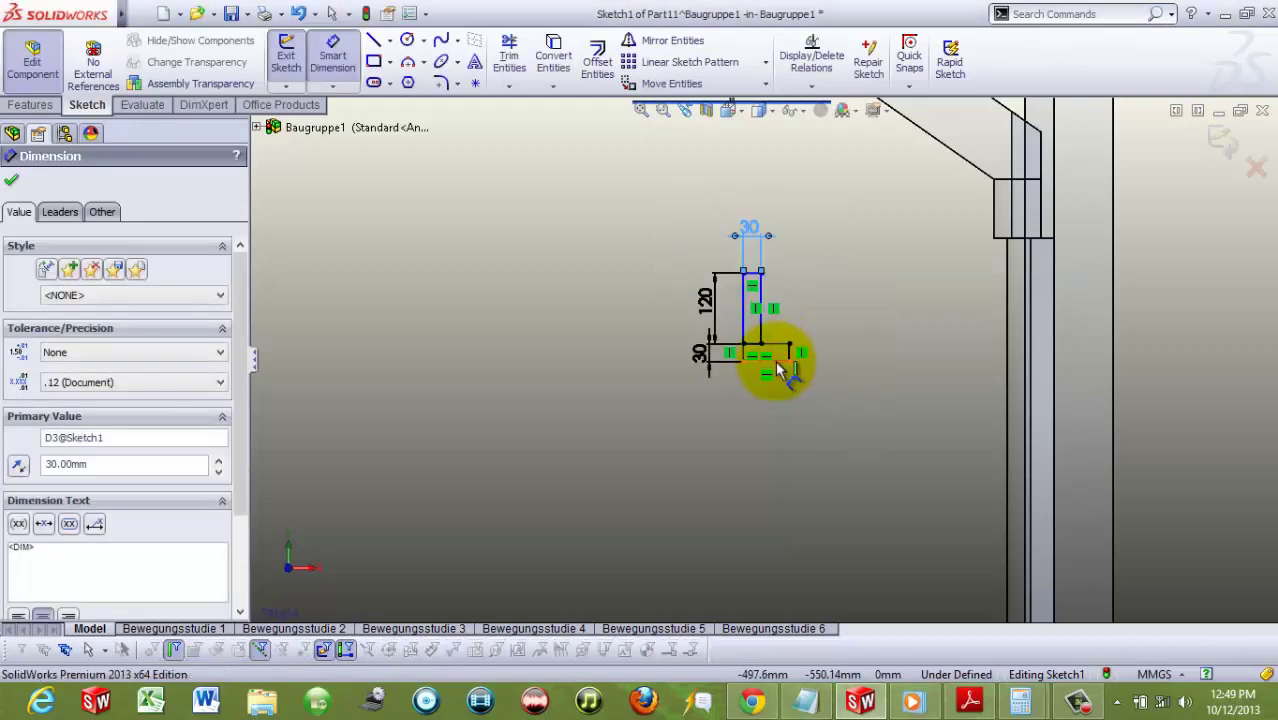
{"action": "left_click", "coordinate": [775, 360]}
{"action": "left_click", "coordinate": [775, 398]}
{"action": "type", "text": "5"}
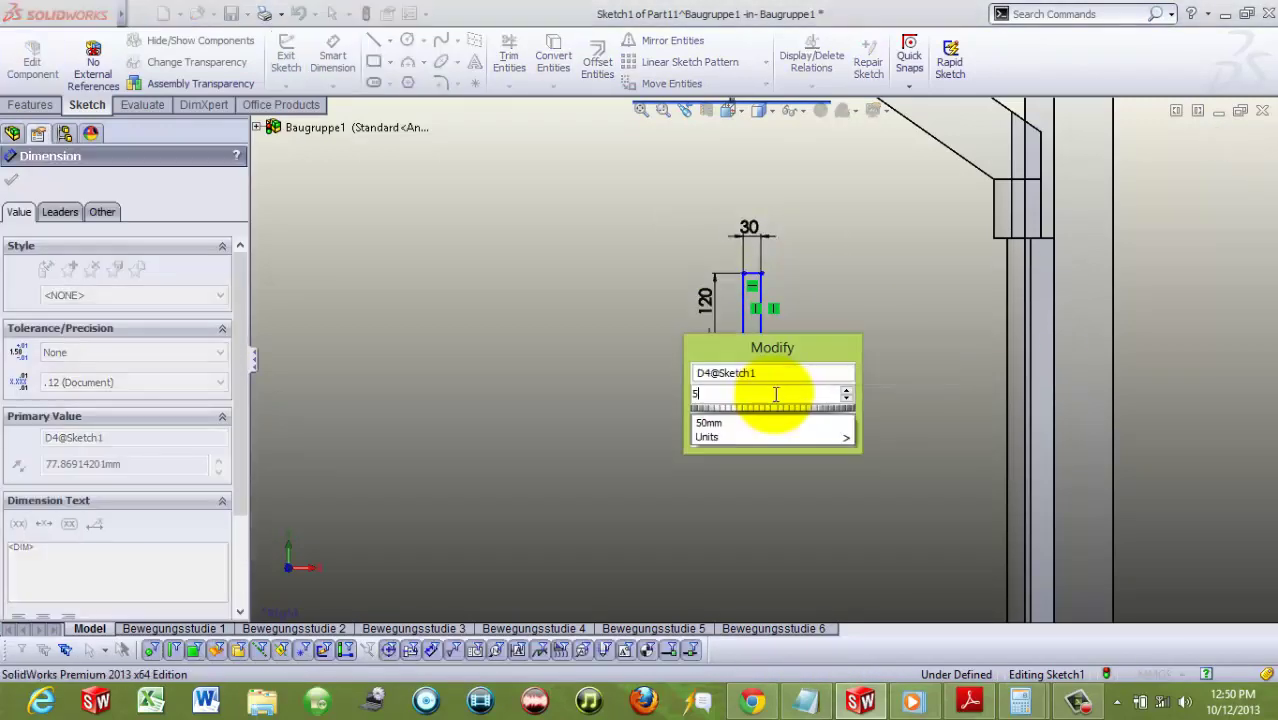
{"action": "type", "text": "5"}
{"action": "key", "text": "Return"}
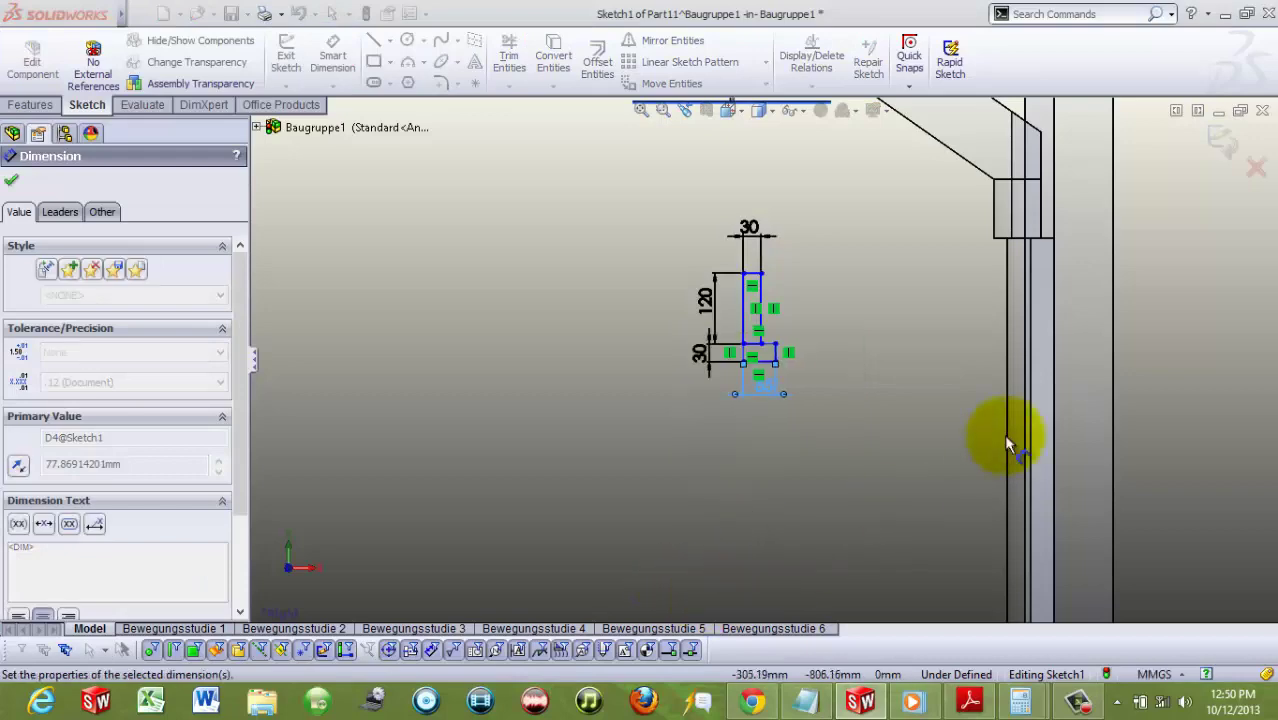
{"action": "left_click", "coordinate": [30, 104]}
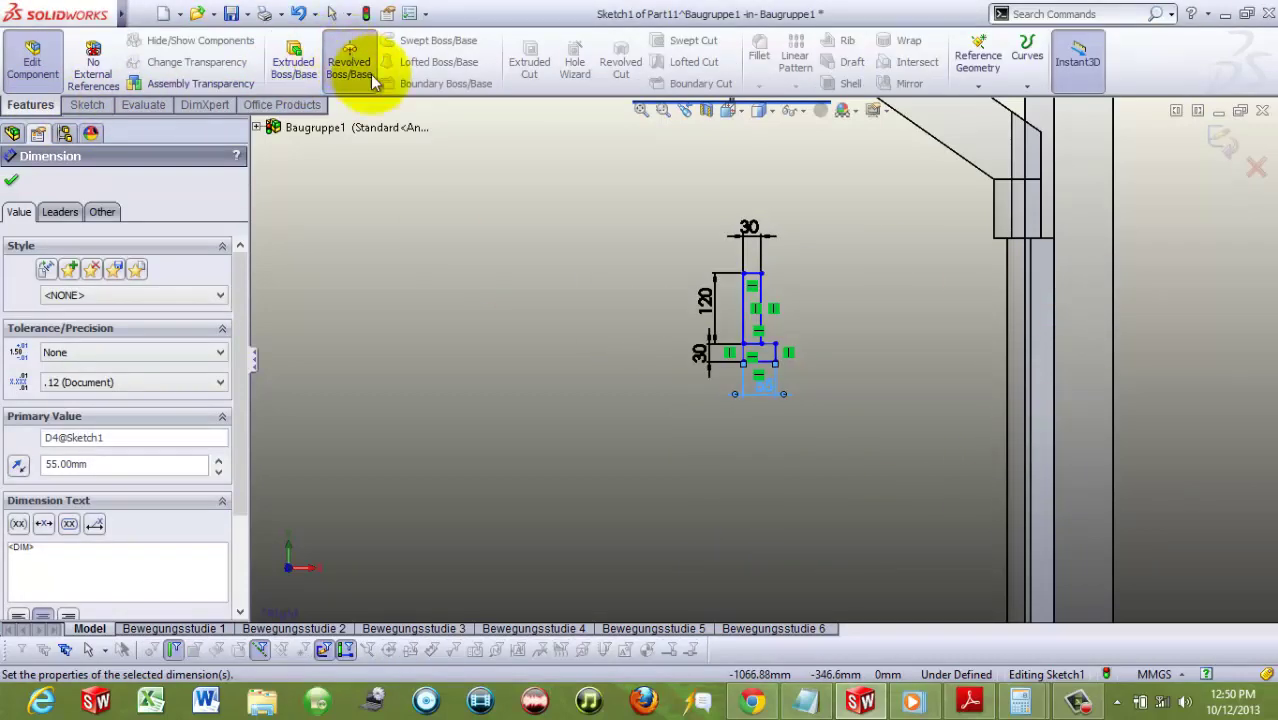
Step: Revolve both sketch regions about the centreline into a flanged pin
{"action": "left_click", "coordinate": [349, 62]}
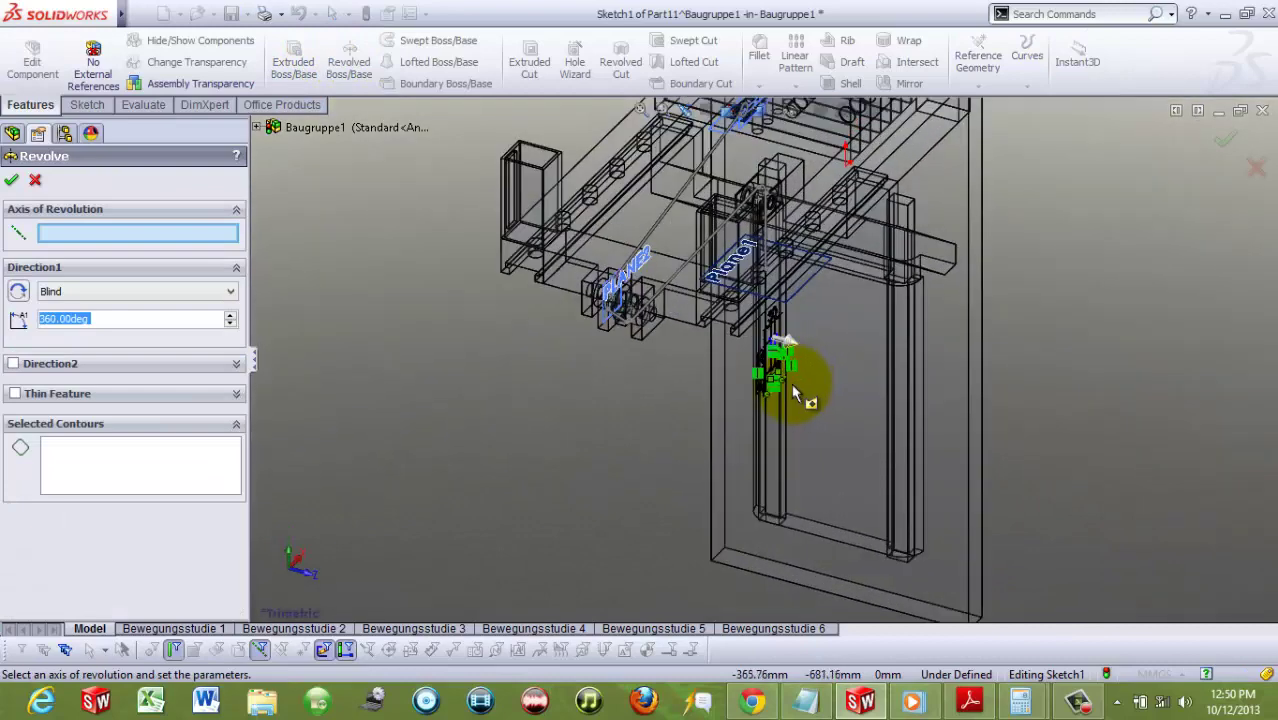
{"action": "left_click", "coordinate": [750, 360]}
{"action": "scroll", "coordinate": [755, 385], "scroll_direction": "up", "scroll_amount": 2}
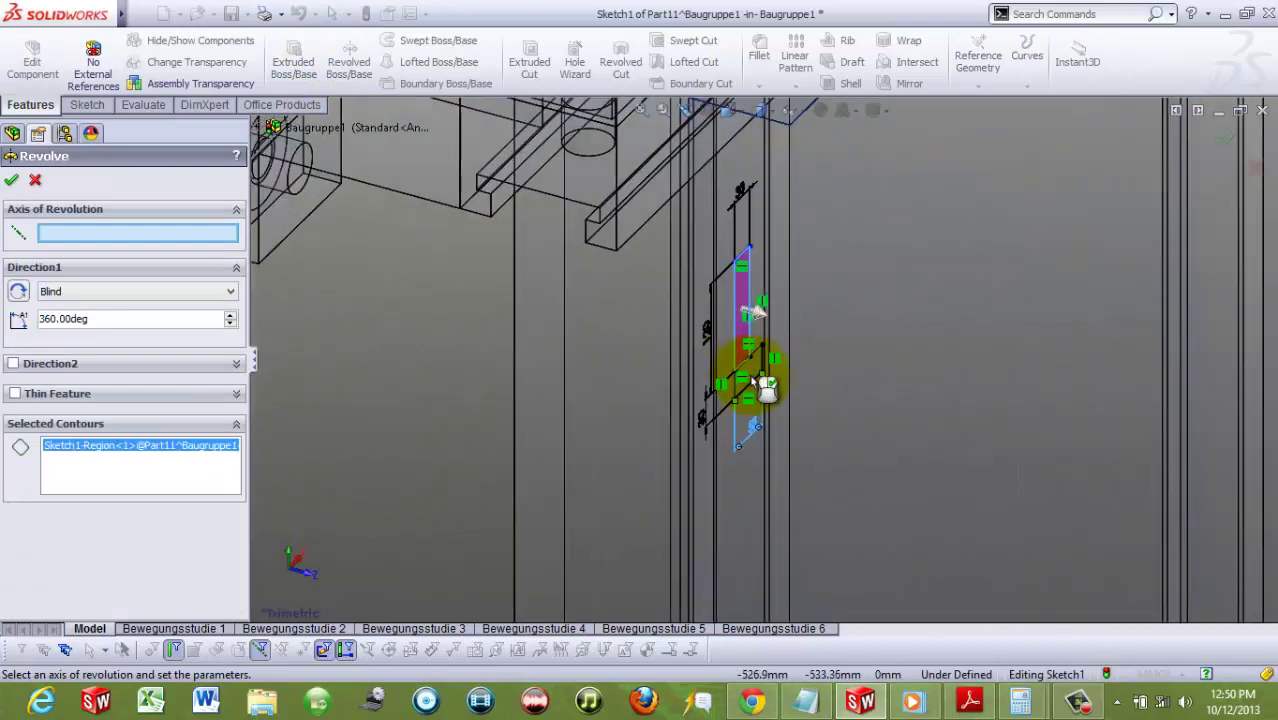
{"action": "left_click", "coordinate": [750, 378]}
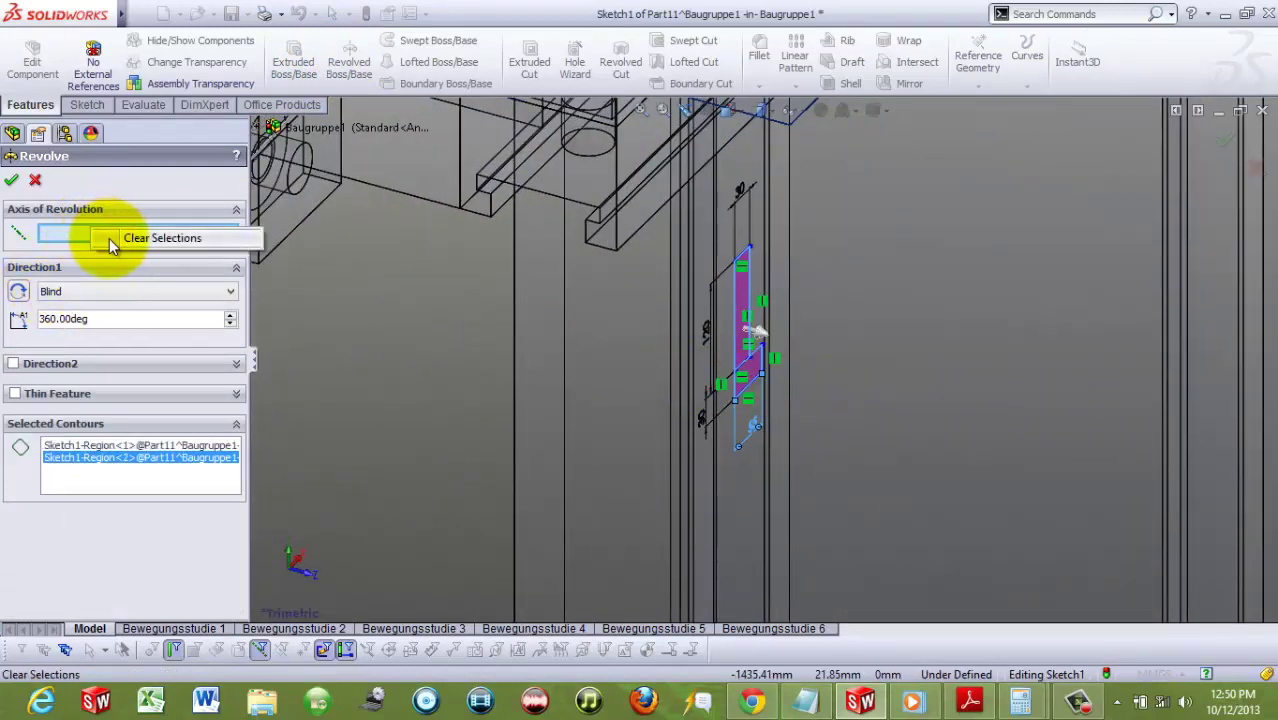
{"action": "left_click", "coordinate": [737, 352]}
{"action": "left_click", "coordinate": [11, 180]}
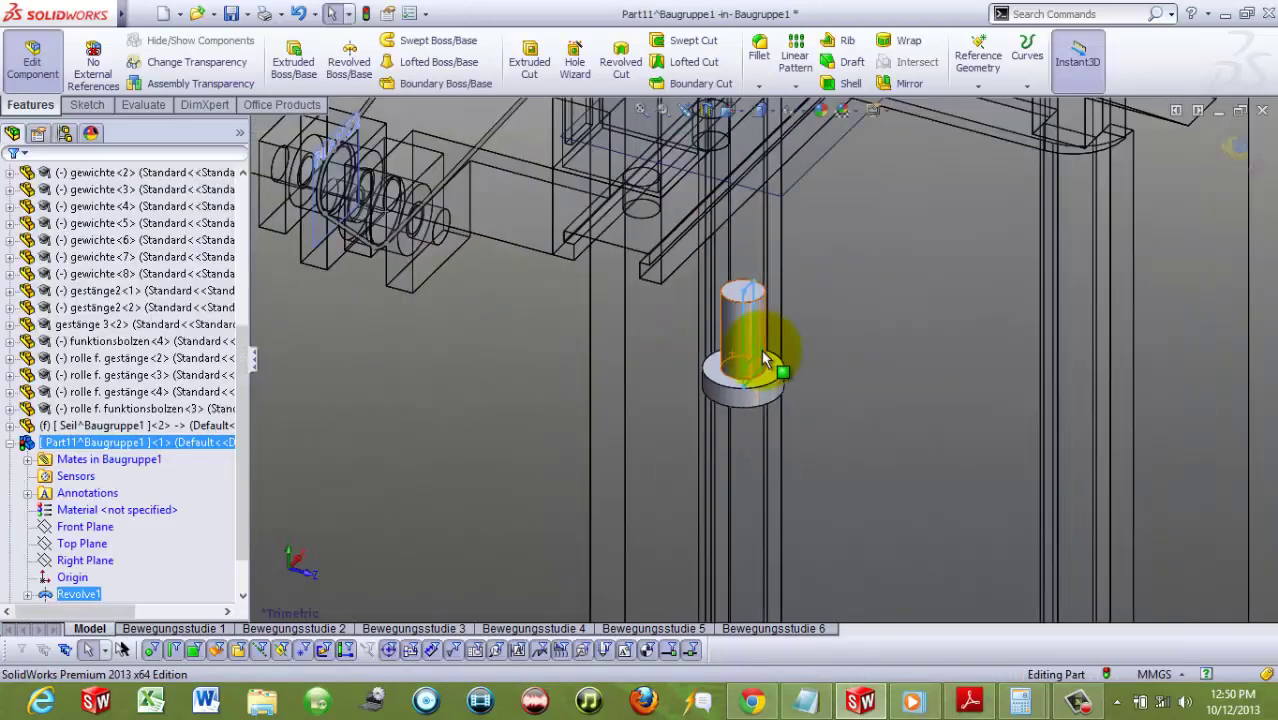
Step: Orbit to view the whole machine frame and return to editing the Baugruppe1 assembly
{"action": "scroll", "coordinate": [770, 370], "scroll_direction": "up", "scroll_amount": 5}
{"action": "mouse_move", "coordinate": [787, 383]}
{"action": "middle_mouse_down"}
{"action": "mouse_move", "coordinate": [748, 434]}
{"action": "mouse_move", "coordinate": [765, 362]}
{"action": "mouse_move", "coordinate": [750, 190]}
{"action": "mouse_move", "coordinate": [630, 220]}
{"action": "mouse_move", "coordinate": [719, 294]}
{"action": "mouse_move", "coordinate": [780, 280]}
{"action": "middle_mouse_up"}
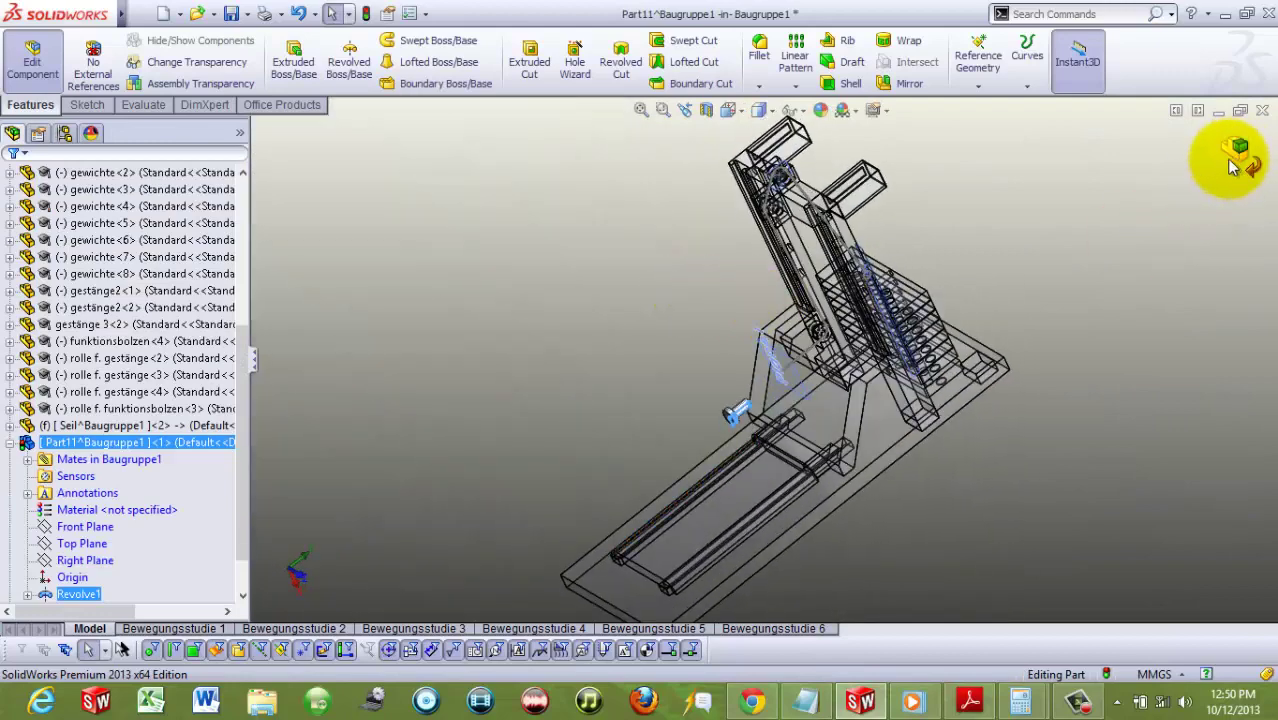
{"action": "left_click", "coordinate": [1232, 167]}
Step: Rename the Part11 component to 'Griff'
{"action": "left_click", "coordinate": [68, 442]}
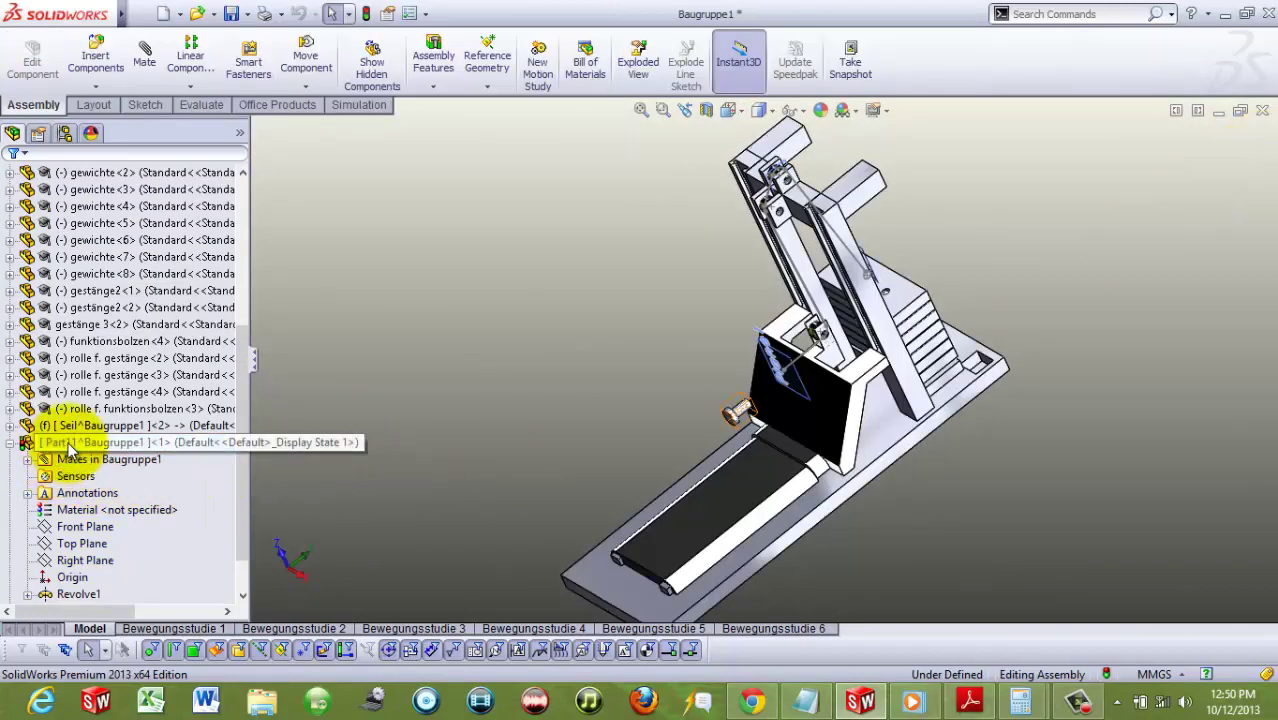
{"action": "right_click", "coordinate": [86, 444]}
{"action": "left_click", "coordinate": [123, 385]}
{"action": "left_click", "coordinate": [158, 392]}
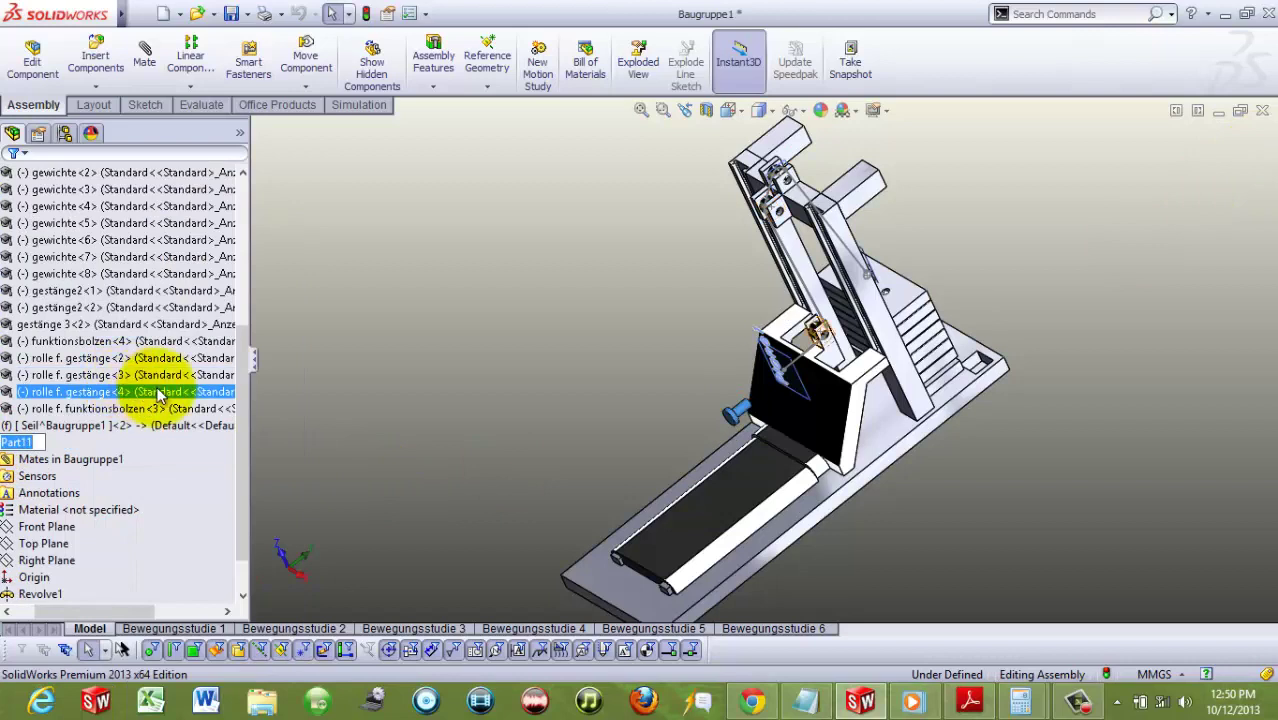
{"action": "key", "text": "Down"}
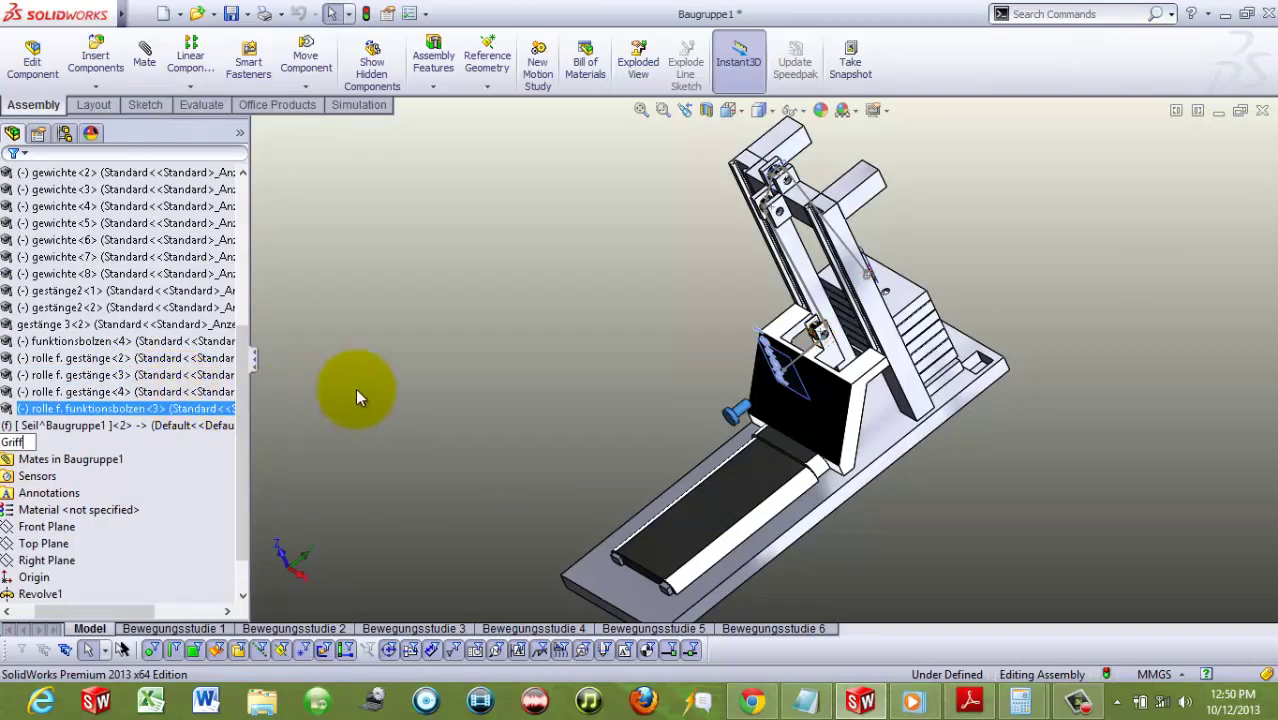
{"action": "left_click_drag", "start_coordinate": [115, 615], "coordinate": [82, 614]}
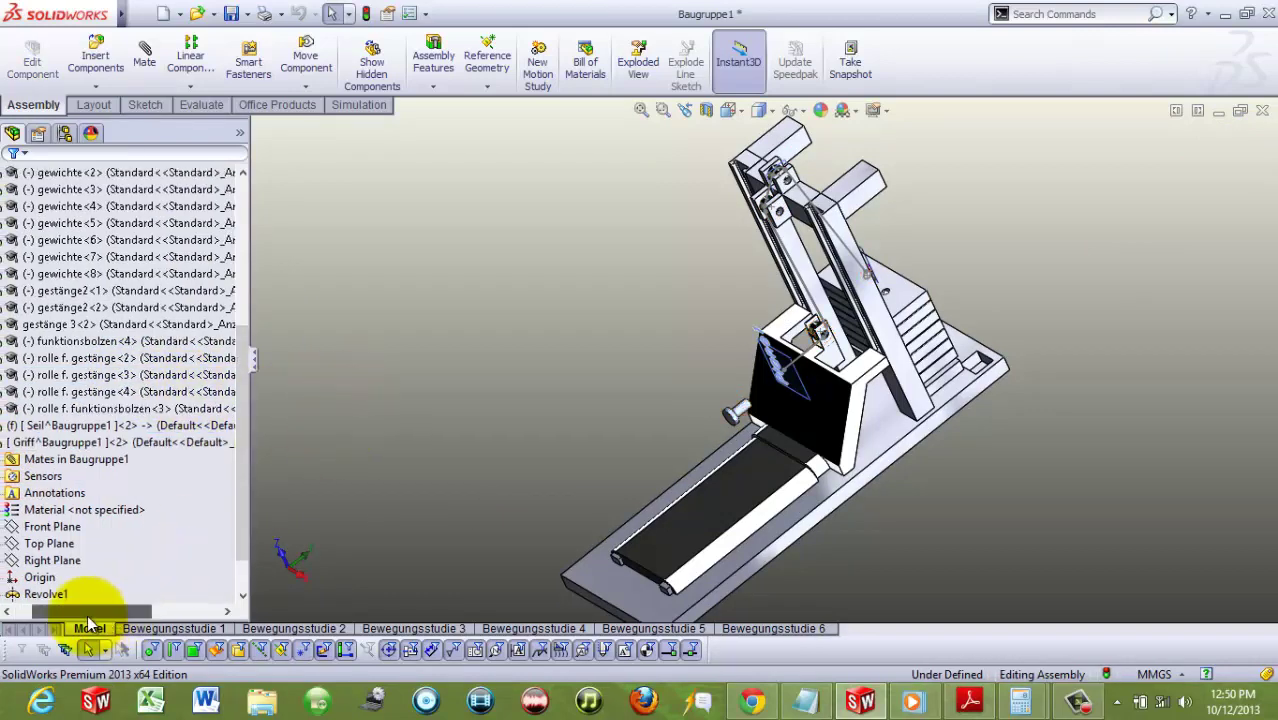
Step: Delete Griff's InPlace4 mate, rebuild, and drag the handle to check it moves freely
{"action": "left_click", "coordinate": [30, 460]}
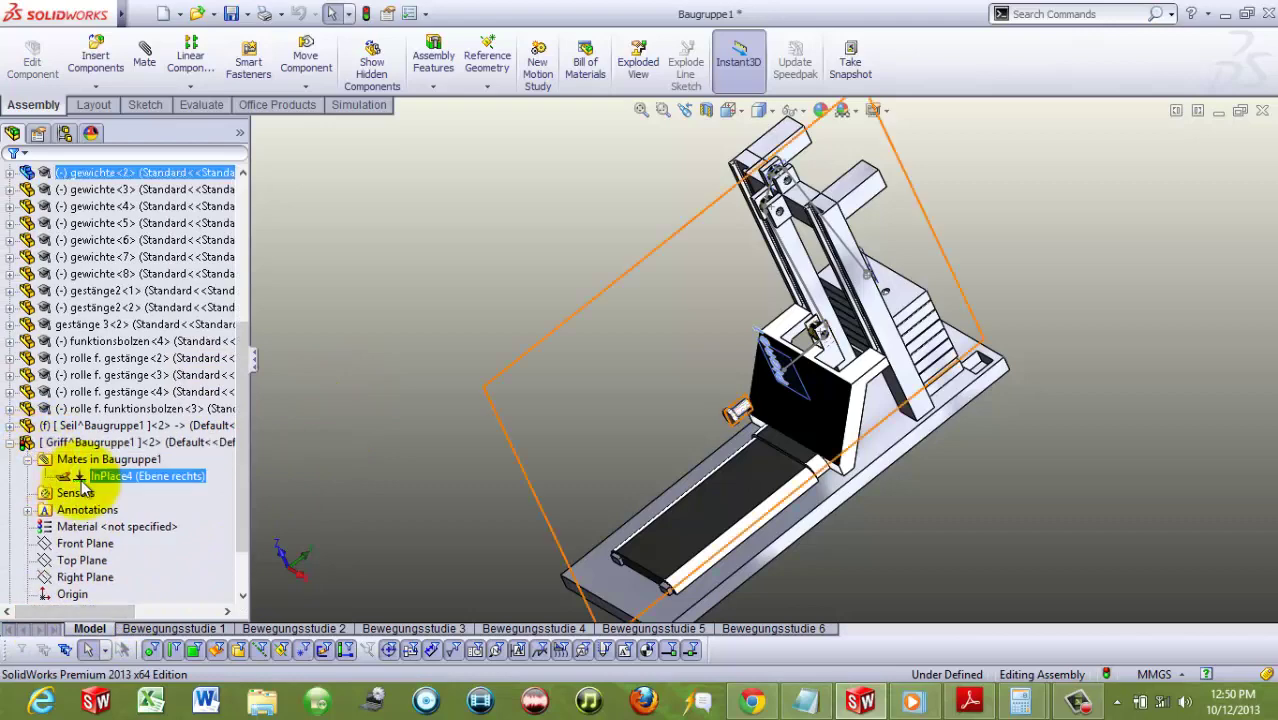
{"action": "left_click", "coordinate": [97, 478]}
{"action": "right_click", "coordinate": [97, 472]}
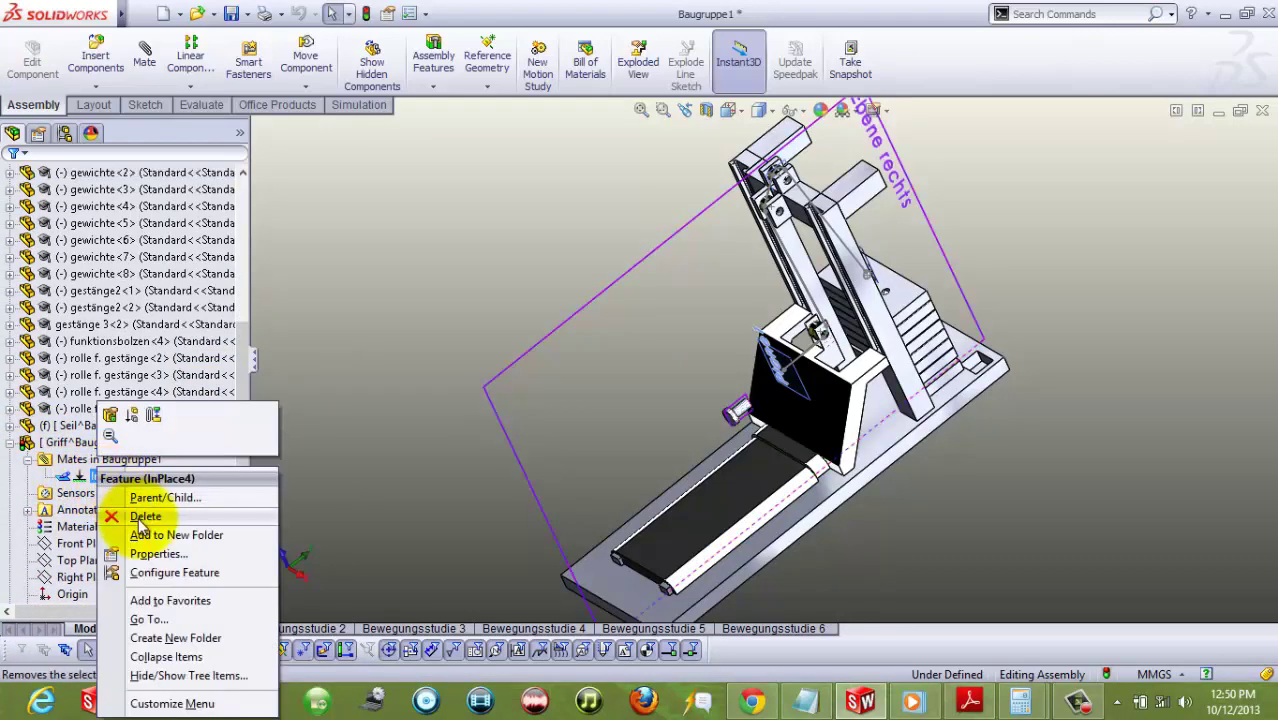
{"action": "left_click", "coordinate": [143, 518]}
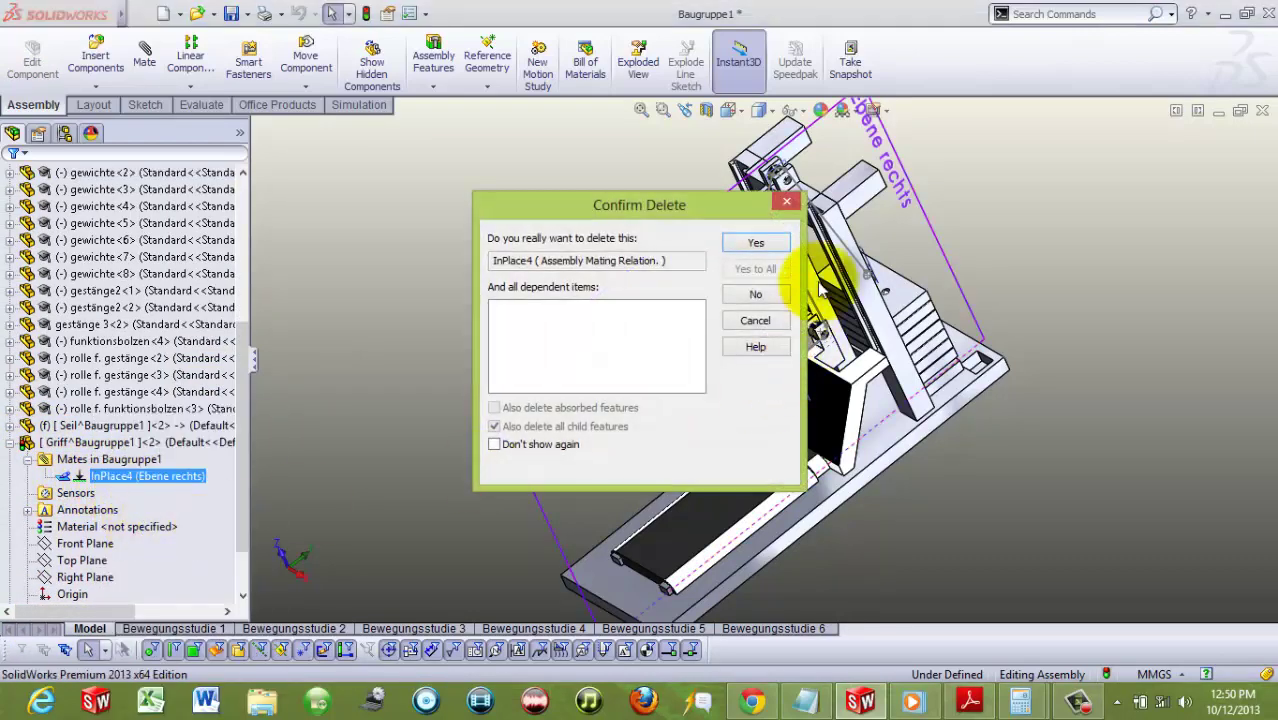
{"action": "left_click", "coordinate": [754, 243]}
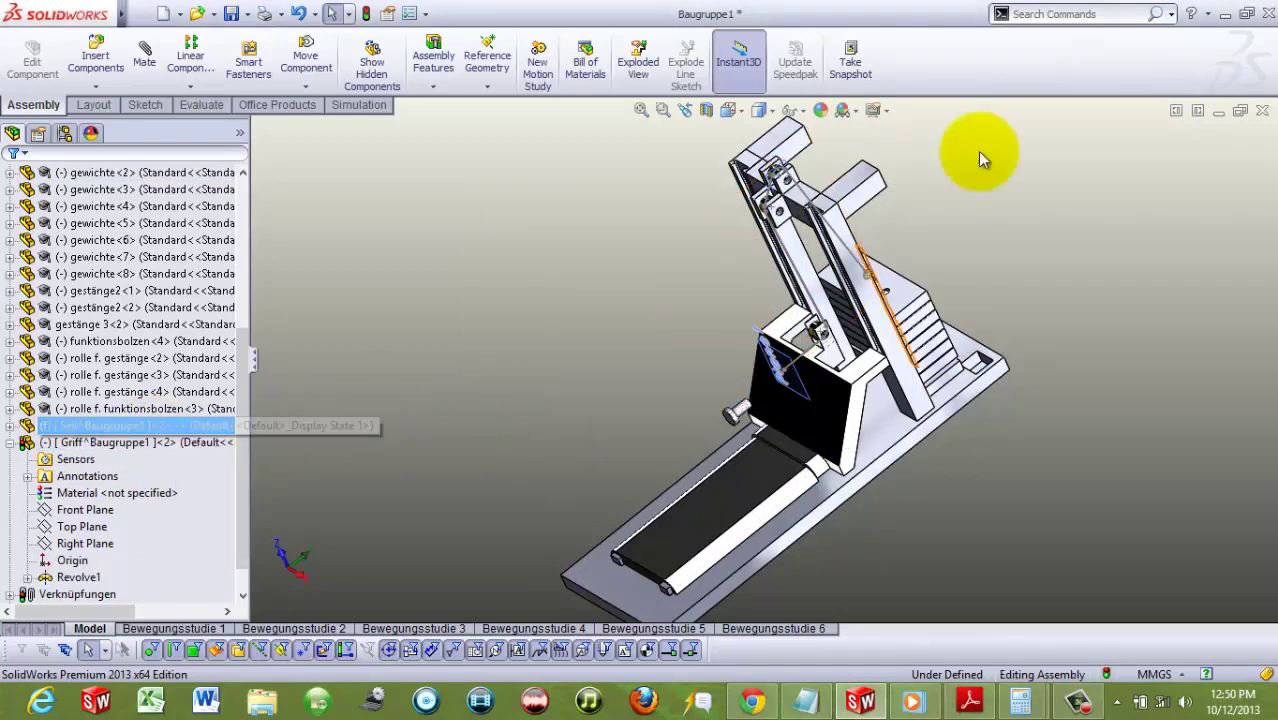
{"action": "left_click", "coordinate": [366, 13]}
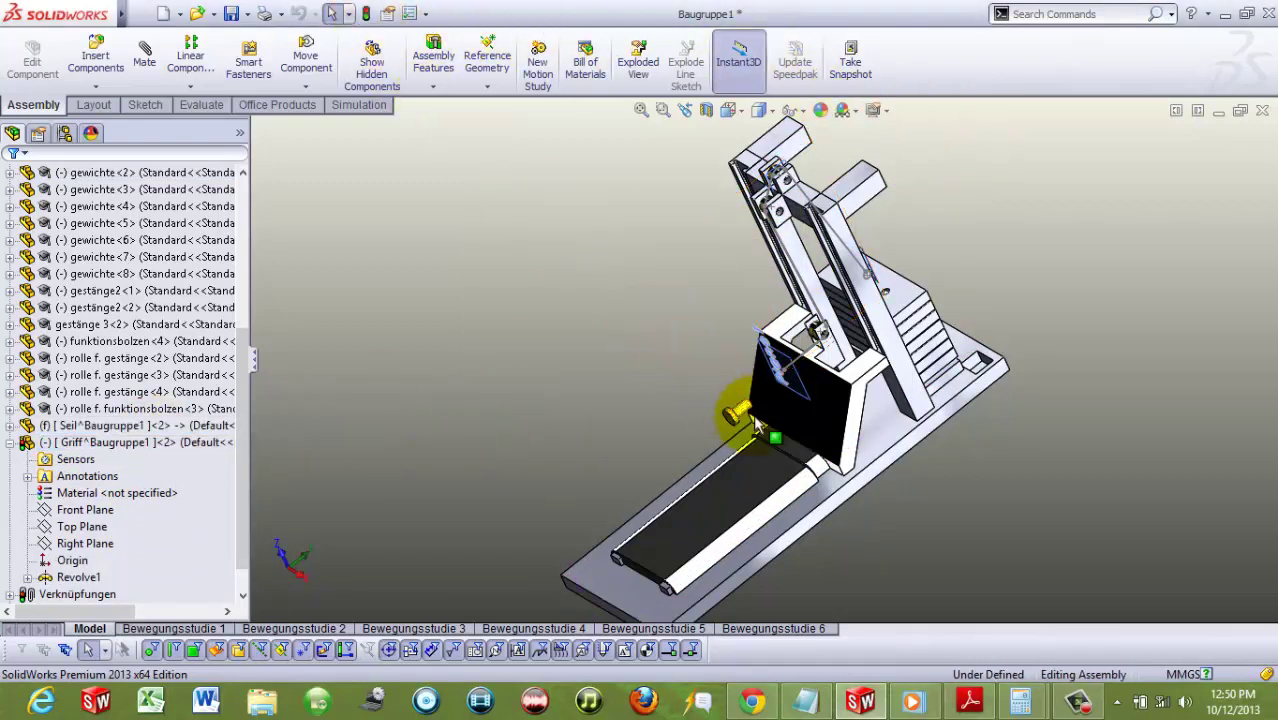
{"action": "scroll", "coordinate": [765, 408], "scroll_direction": "down", "scroll_amount": 3}
{"action": "left_click_drag", "start_coordinate": [745, 405], "coordinate": [733, 390]}
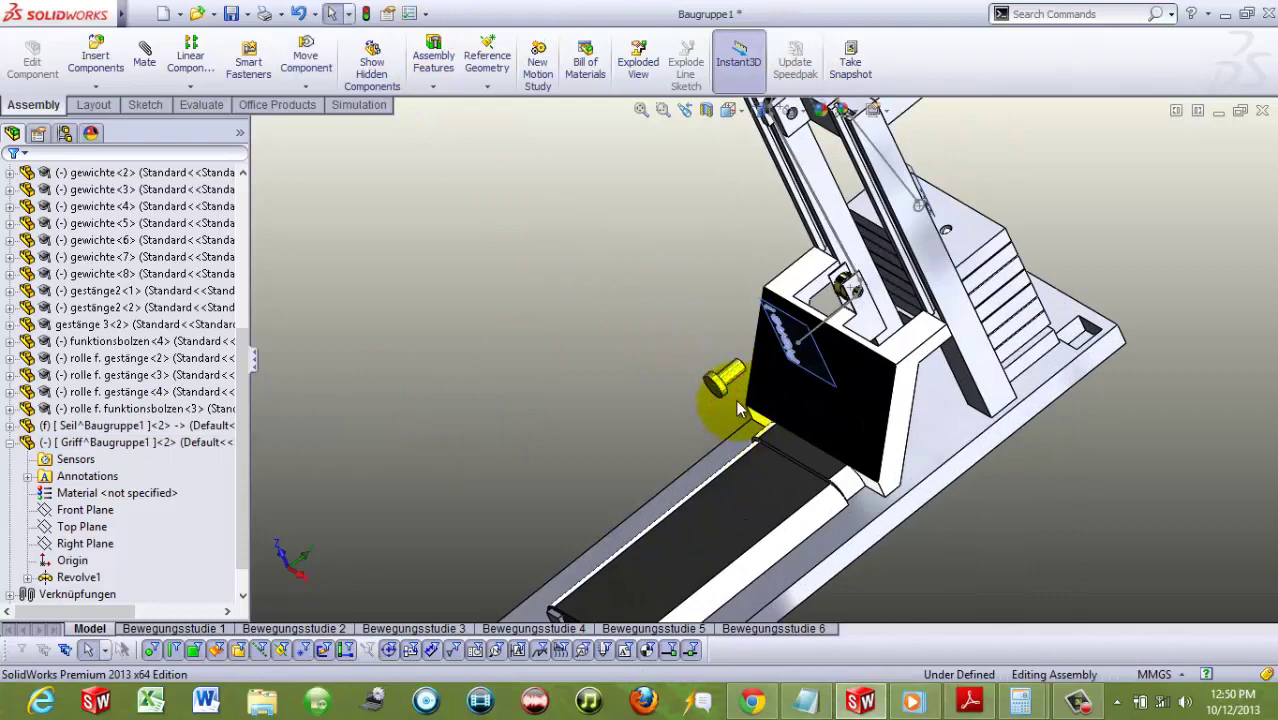
{"action": "scroll", "coordinate": [728, 400], "scroll_direction": "down", "scroll_amount": 2}
Step: Try mating the handle pin face to the cable path, then cancel the coincident mate
{"action": "left_click", "coordinate": [145, 55]}
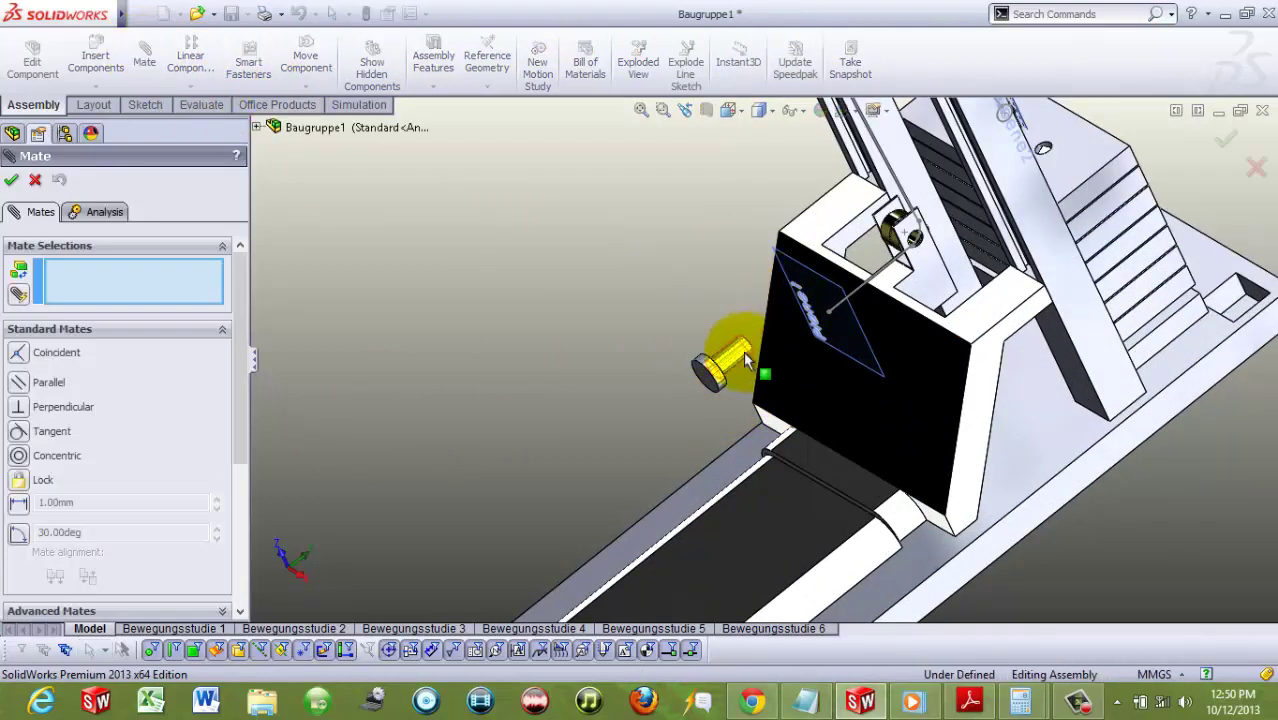
{"action": "left_click", "coordinate": [735, 355]}
{"action": "scroll", "coordinate": [870, 285], "scroll_direction": "down", "scroll_amount": 2}
{"action": "scroll", "coordinate": [858, 287], "scroll_direction": "down", "scroll_amount": 2}
{"action": "scroll", "coordinate": [855, 287], "scroll_direction": "down", "scroll_amount": 3}
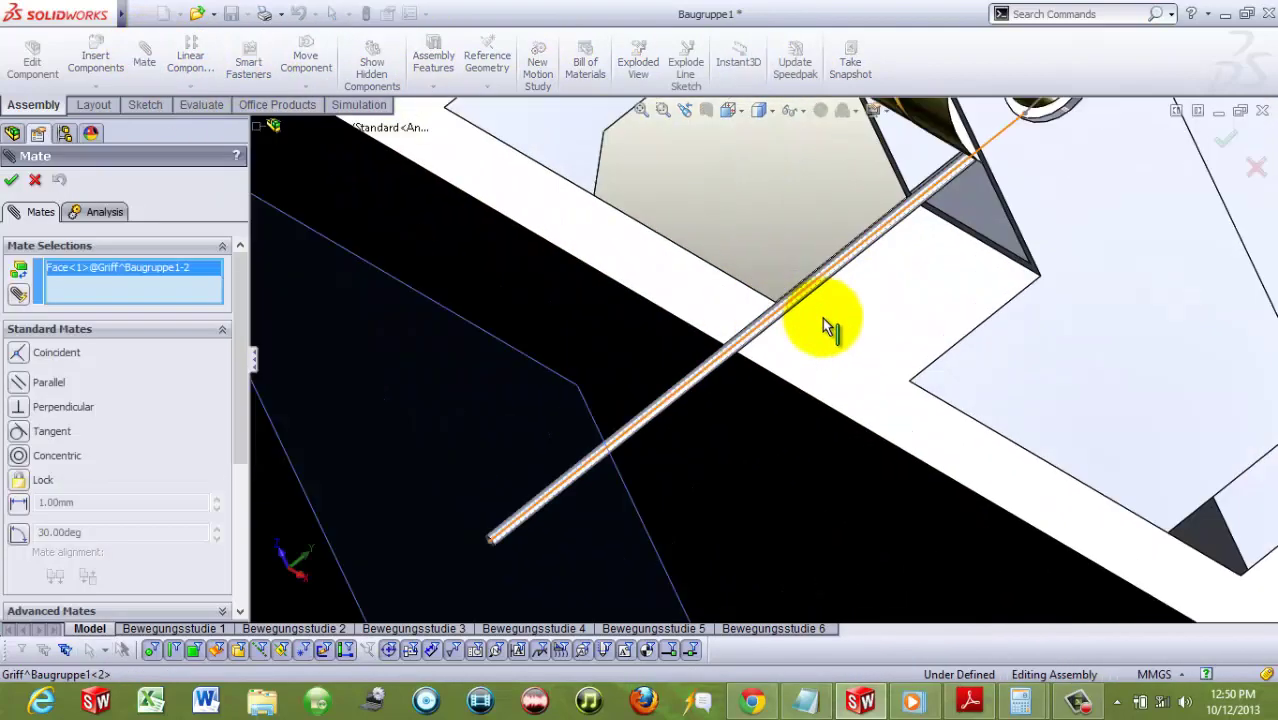
{"action": "left_click", "coordinate": [785, 312]}
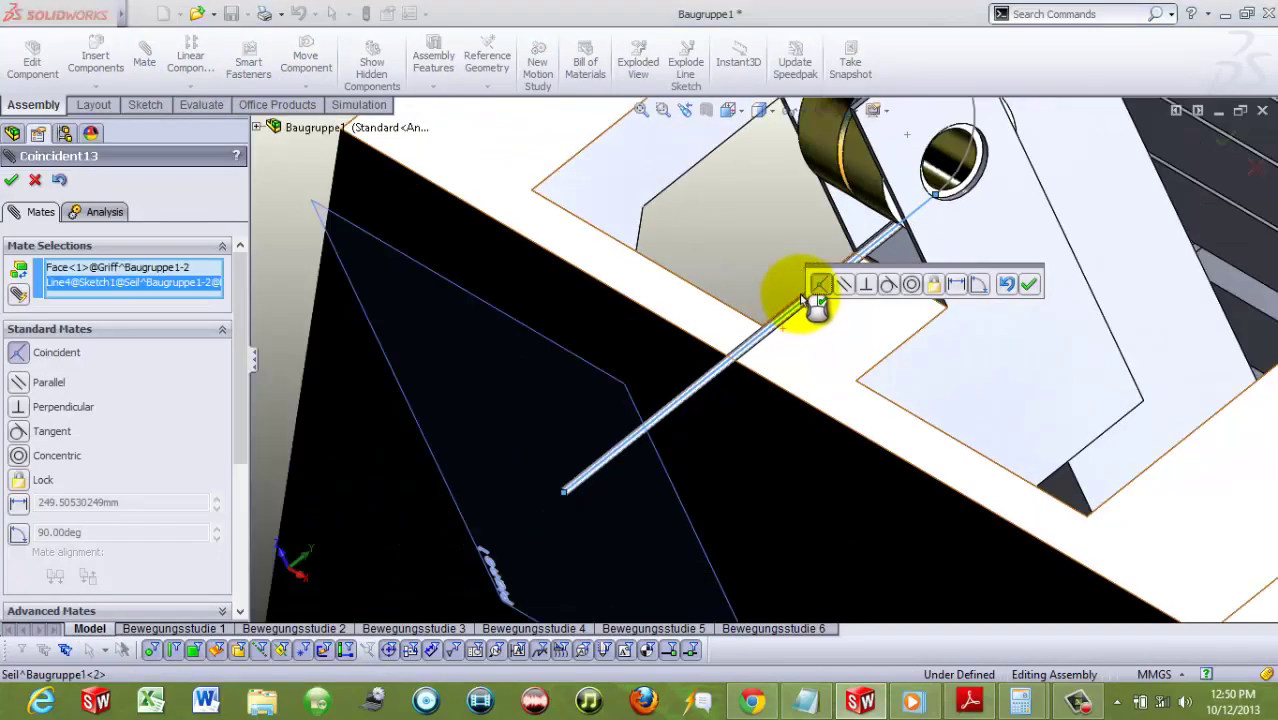
{"action": "key", "text": "Return"}
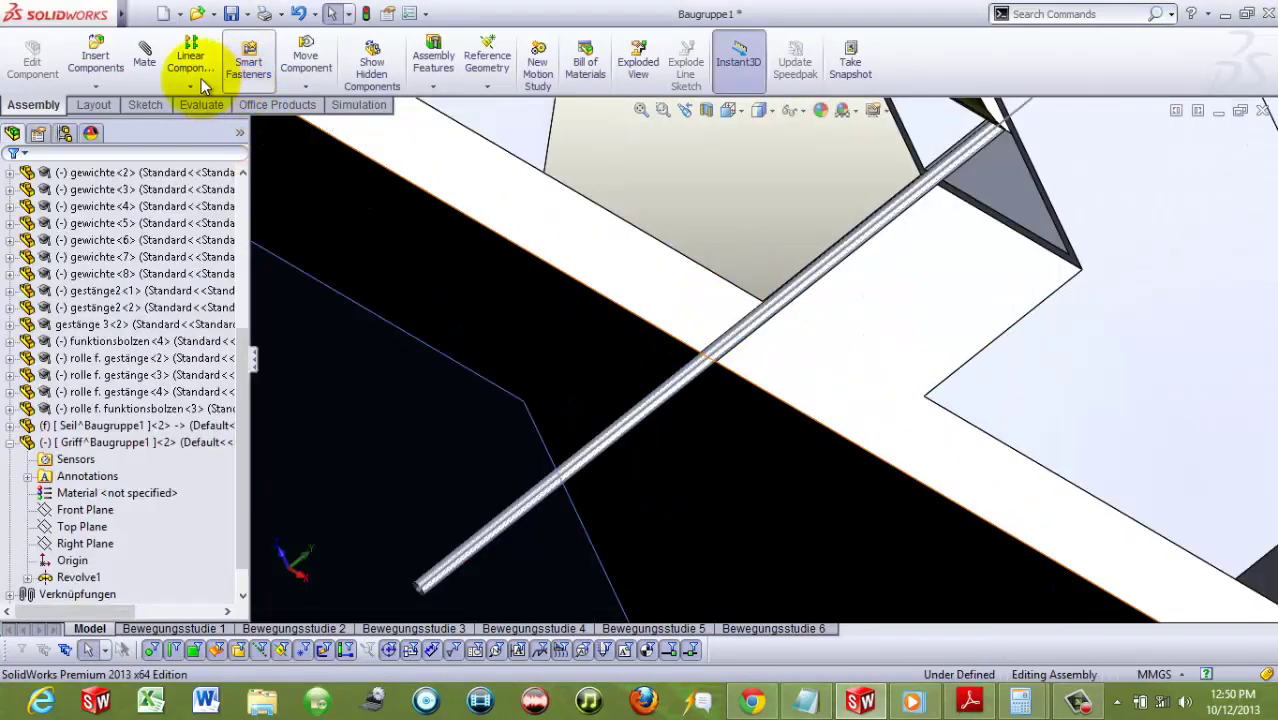
Step: Mate the Seil cable's cylindrical end concentric with the Griff pin face and close the Mate panel
{"action": "left_click", "coordinate": [145, 57]}
{"action": "scroll", "coordinate": [448, 585], "scroll_direction": "down", "scroll_amount": 2}
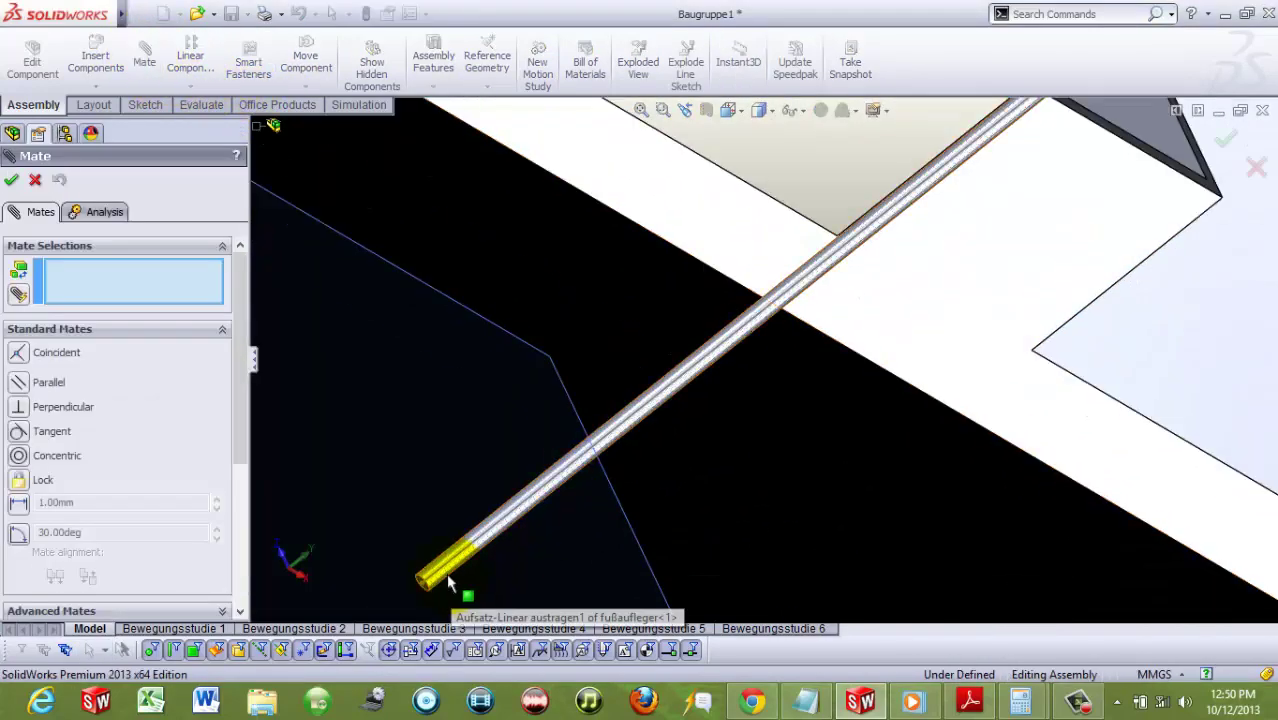
{"action": "left_click", "coordinate": [476, 565]}
{"action": "scroll", "coordinate": [476, 565], "scroll_direction": "up", "scroll_amount": 3}
{"action": "scroll", "coordinate": [475, 514], "scroll_direction": "up", "scroll_amount": 3}
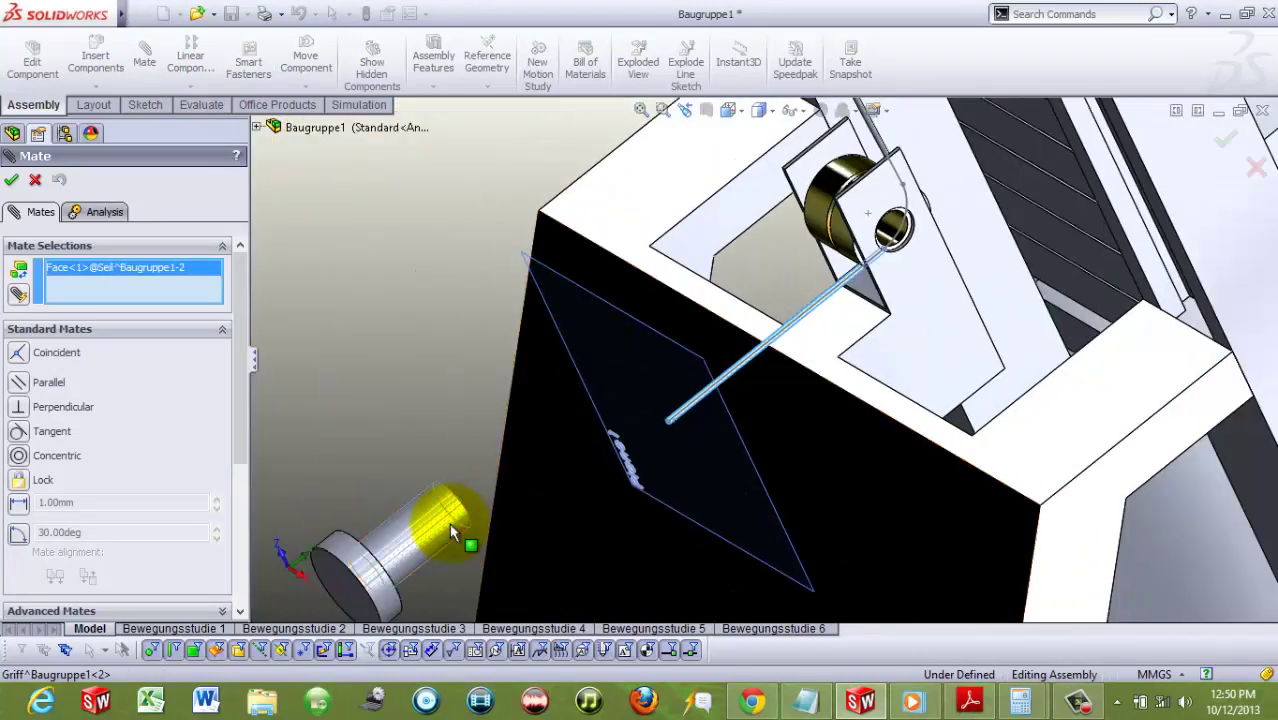
{"action": "left_click", "coordinate": [449, 523]}
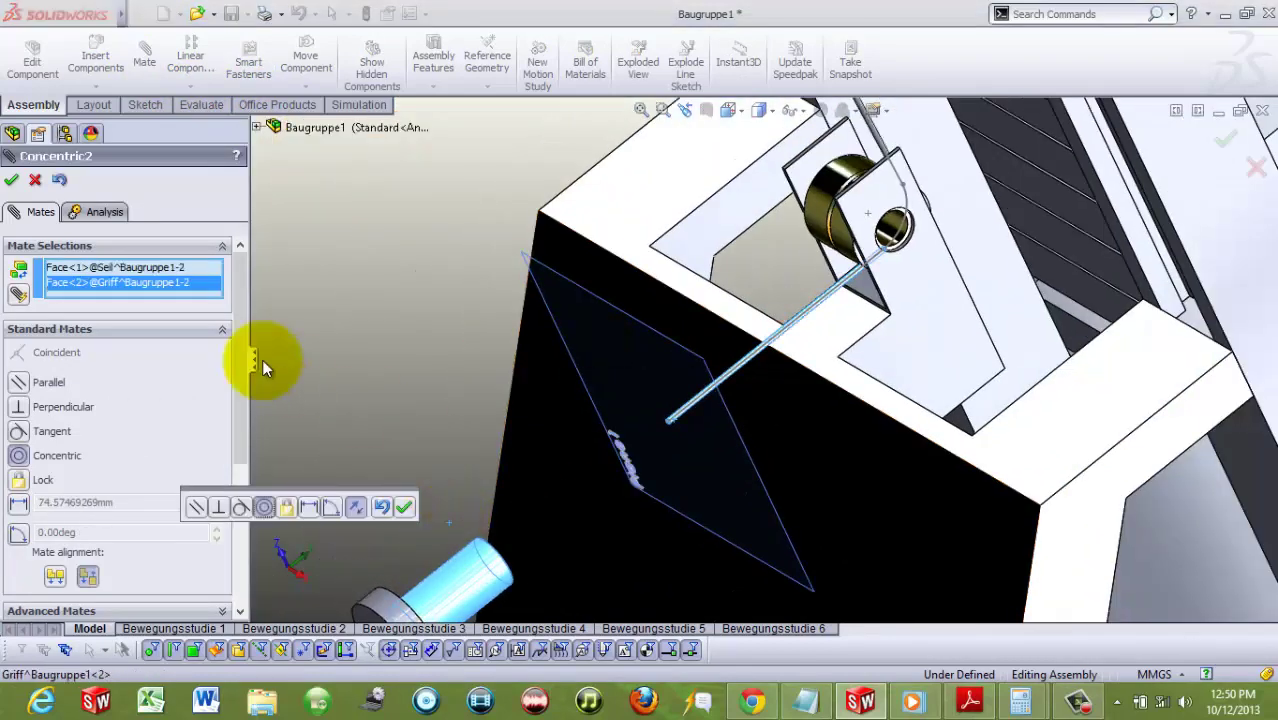
{"action": "left_click", "coordinate": [390, 505]}
{"action": "scroll", "coordinate": [545, 341], "scroll_direction": "up", "scroll_amount": 3}
{"action": "scroll", "coordinate": [663, 455], "scroll_direction": "down", "scroll_amount": 2}
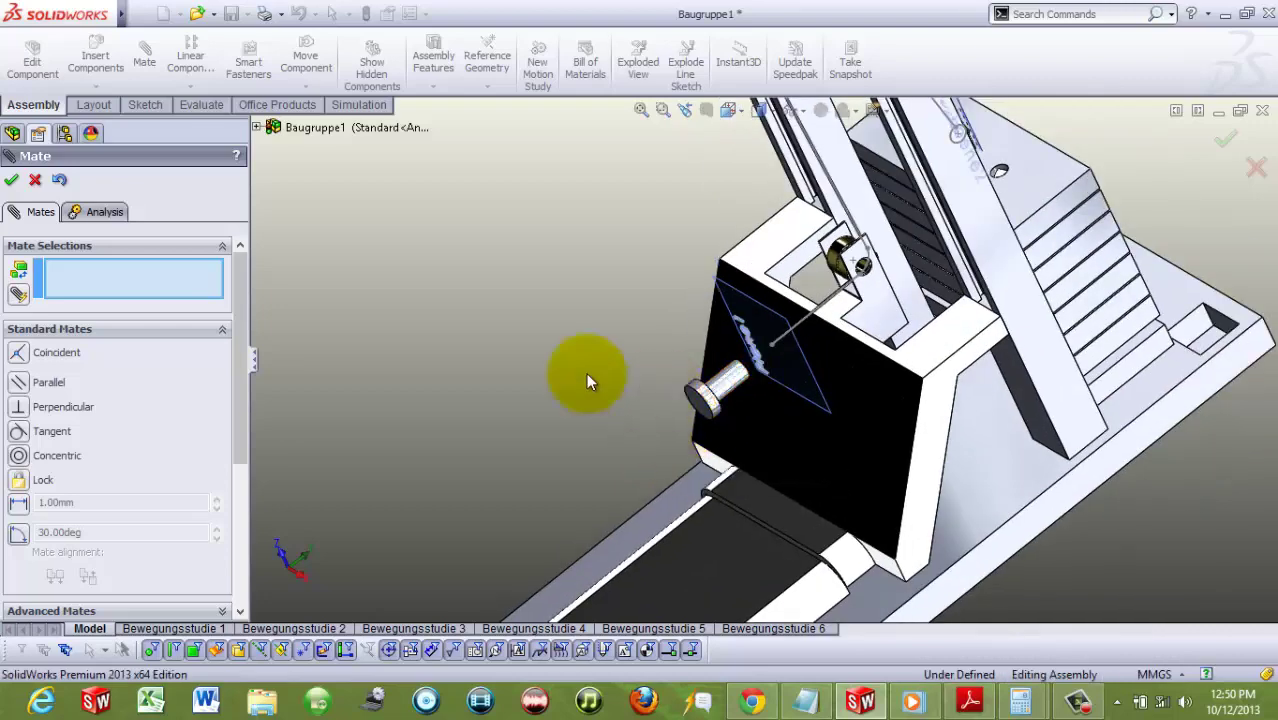
{"action": "middle_click_drag", "start_coordinate": [588, 379], "coordinate": [777, 475]}
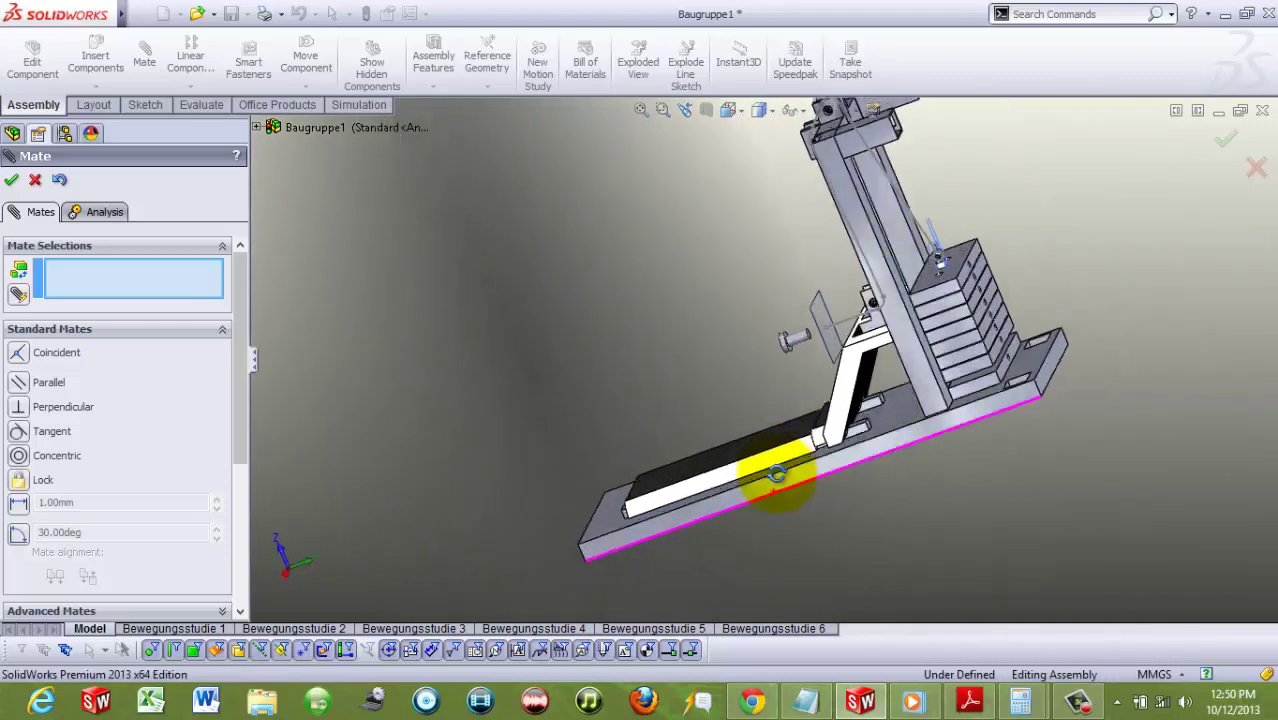
{"action": "scroll", "coordinate": [818, 361], "scroll_direction": "down", "scroll_amount": 2}
{"action": "scroll", "coordinate": [834, 298], "scroll_direction": "down", "scroll_amount": 2}
{"action": "scroll", "coordinate": [834, 298], "scroll_direction": "down", "scroll_amount": 2}
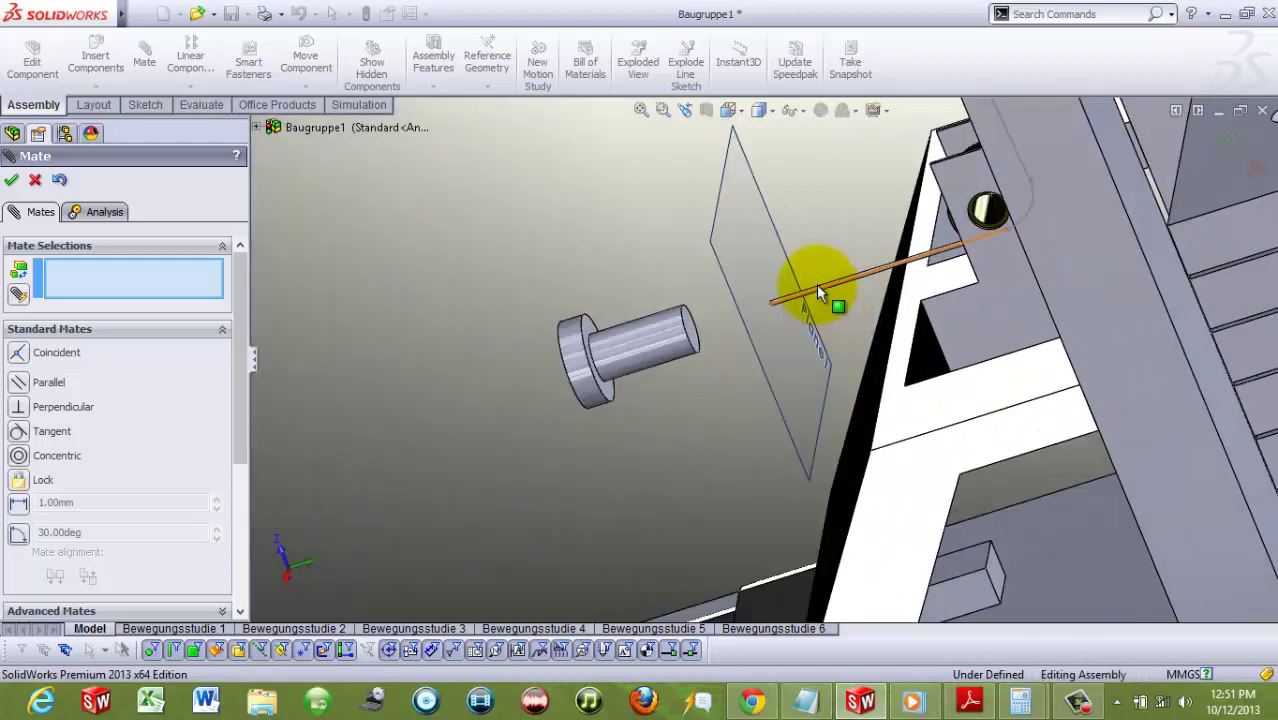
{"action": "key", "text": "Escape"}
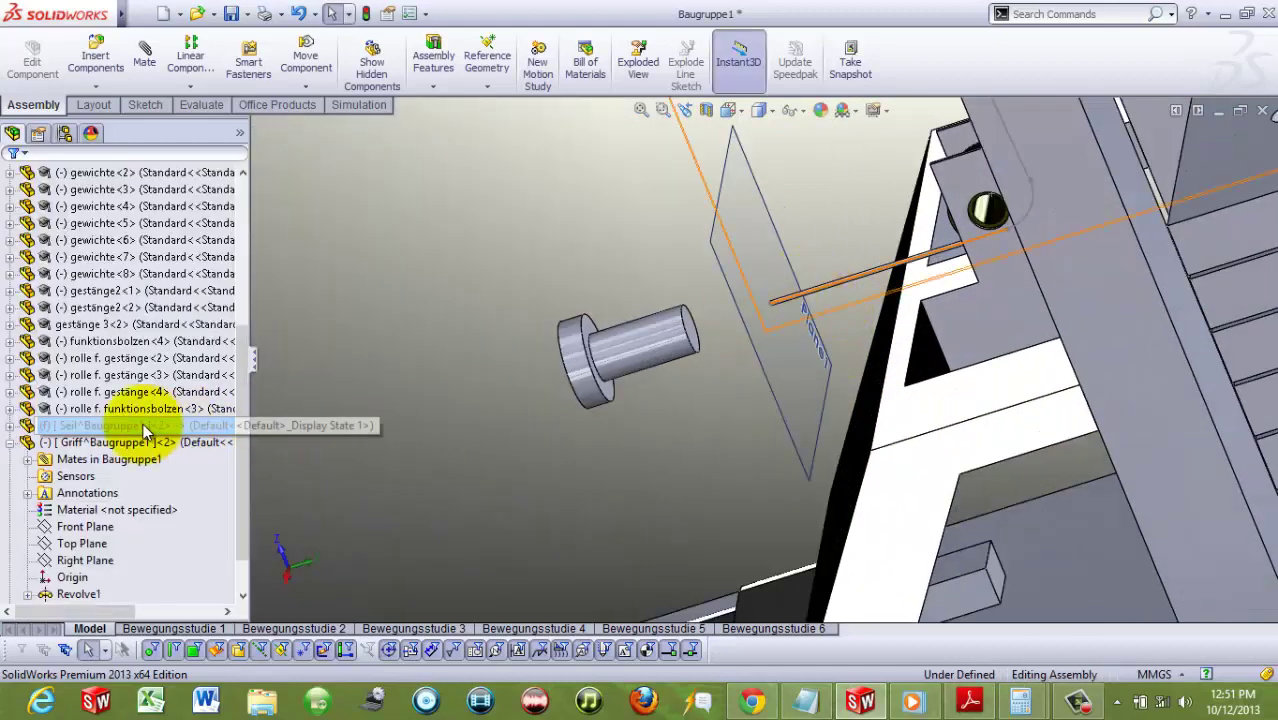
Step: Edit the Seil part and open its Sketch1 cable path for editing
{"action": "right_click", "coordinate": [140, 425]}
{"action": "left_click", "coordinate": [178, 208]}
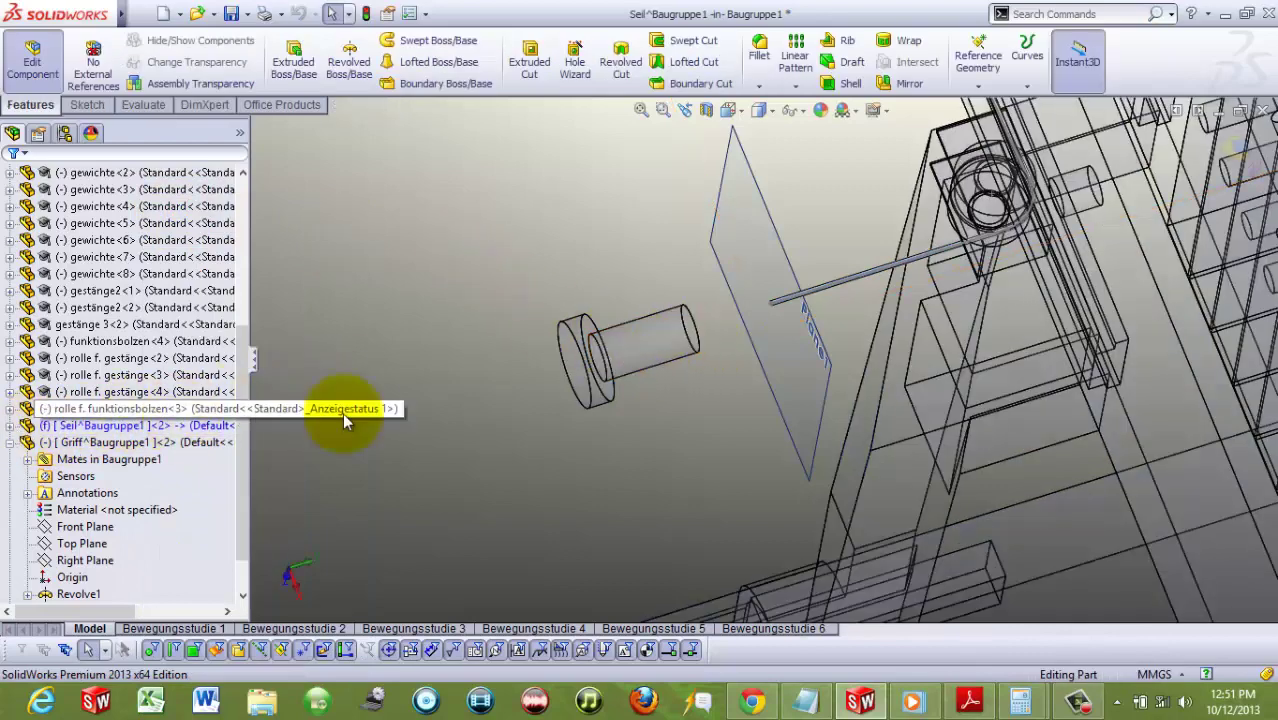
{"action": "left_click", "coordinate": [11, 426]}
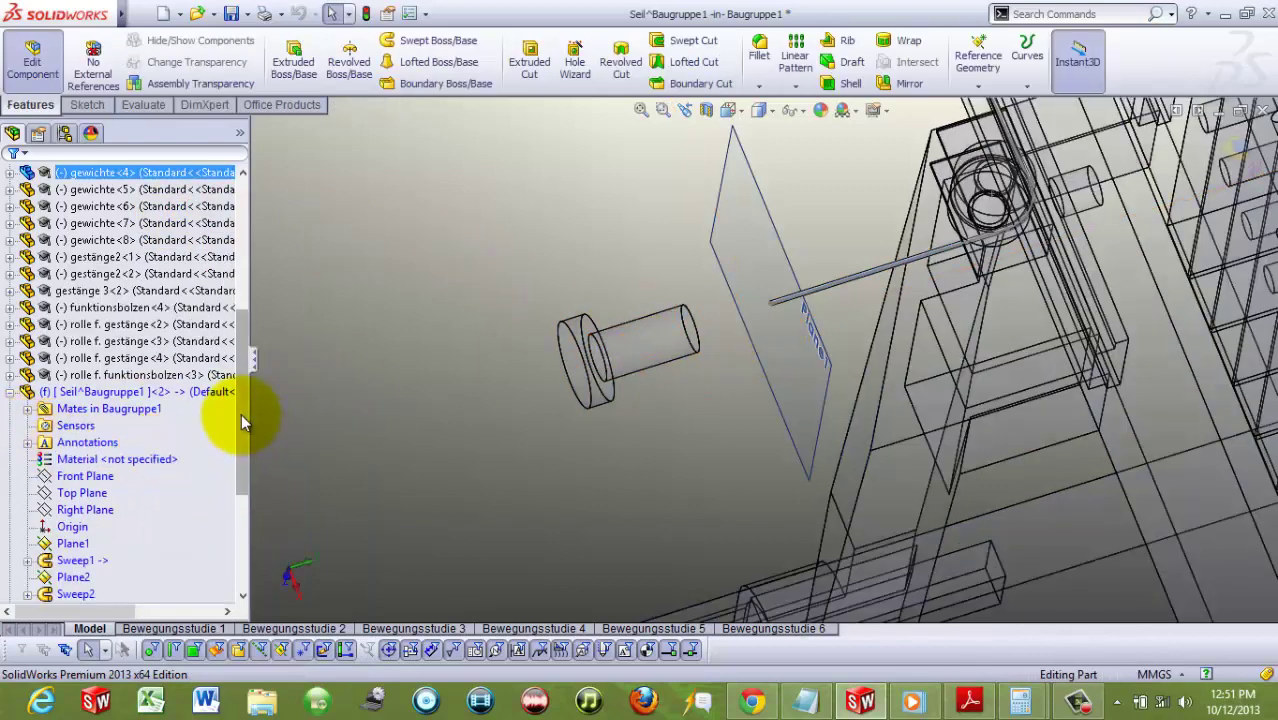
{"action": "left_click_drag", "start_coordinate": [241, 413], "coordinate": [242, 540]}
{"action": "left_click", "coordinate": [48, 375]}
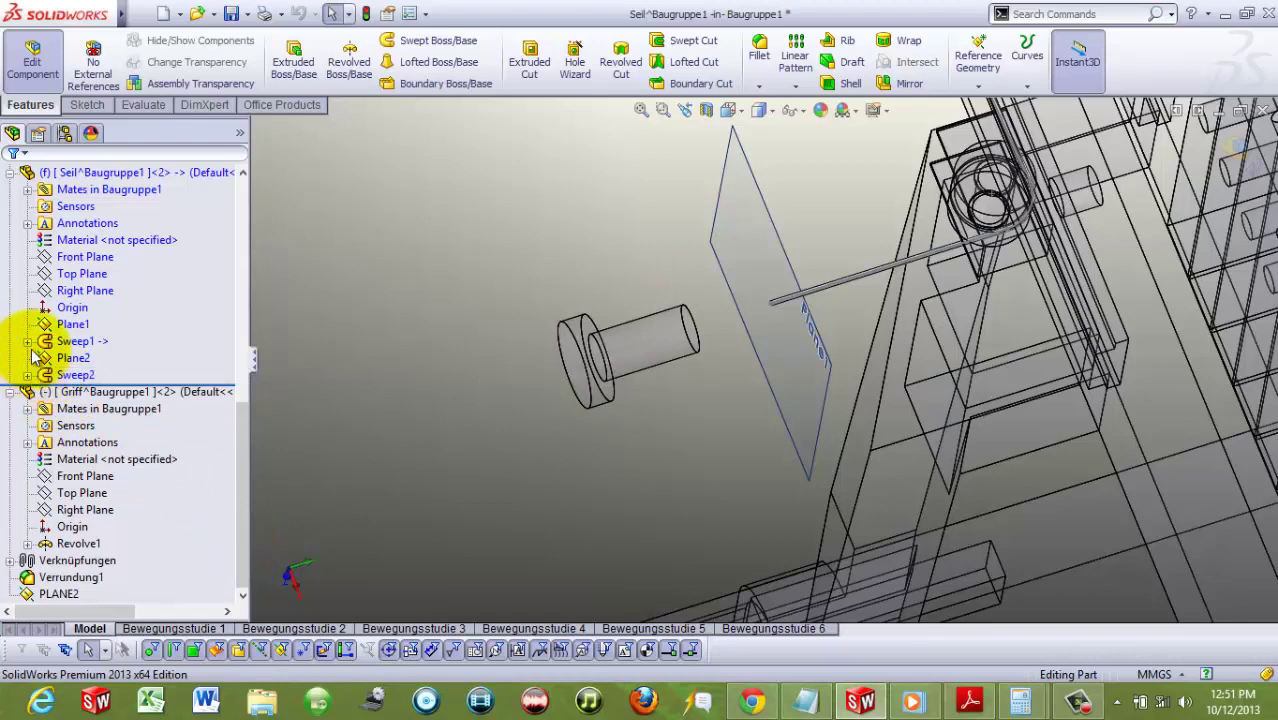
{"action": "left_click", "coordinate": [27, 341]}
{"action": "left_click", "coordinate": [86, 376]}
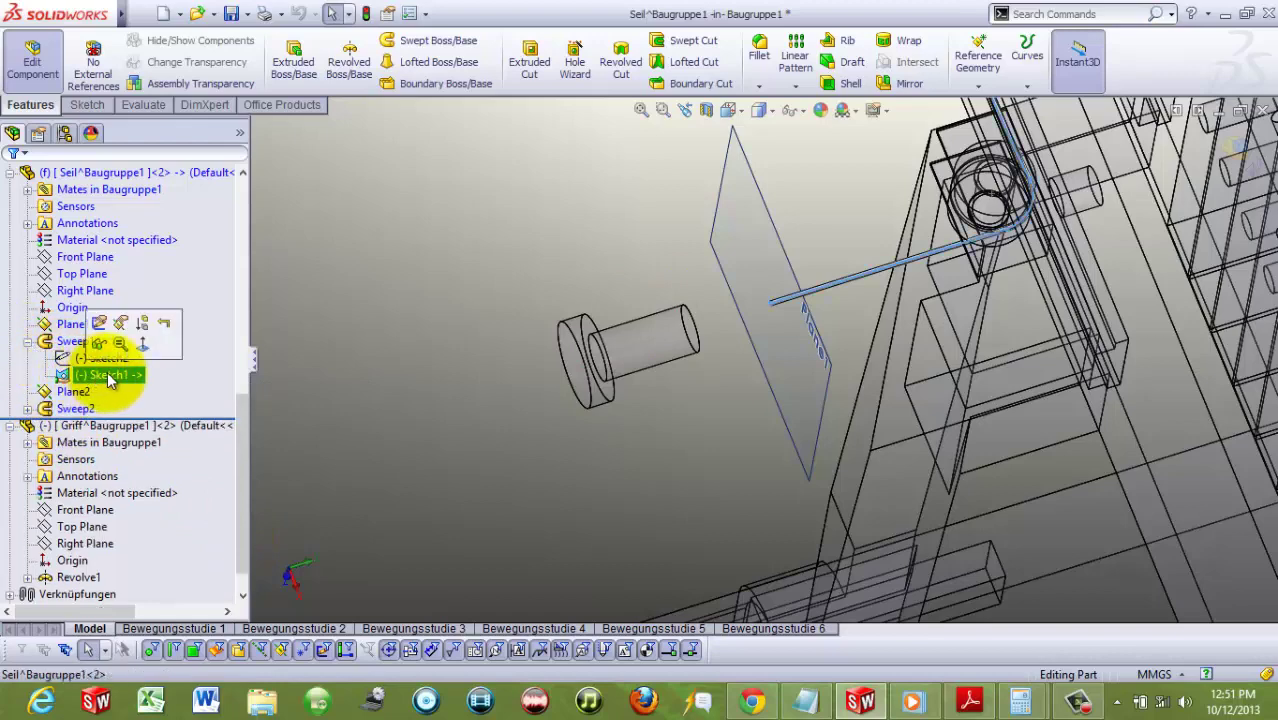
{"action": "right_click", "coordinate": [110, 378]}
{"action": "left_click", "coordinate": [130, 330]}
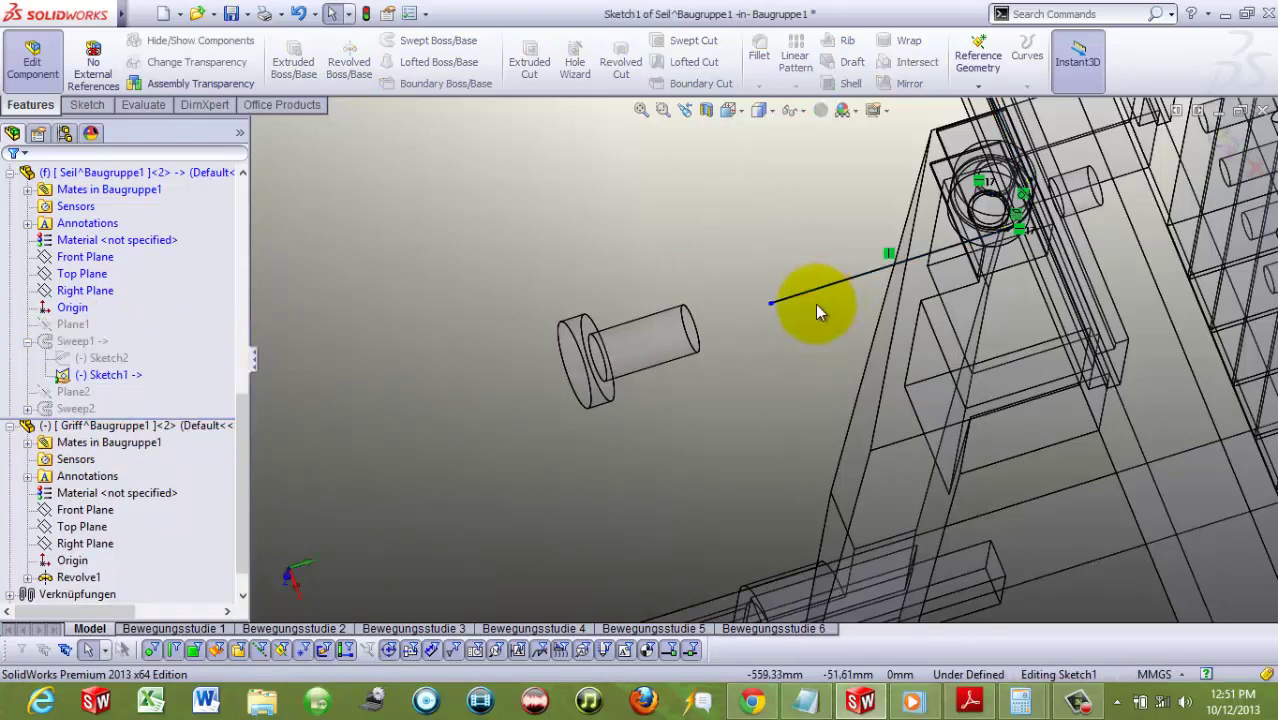
Step: Make the cable line's free end coincident with the Griff rim edge, then exit and rebuild
{"action": "scroll", "coordinate": [815, 304], "scroll_direction": "down", "scroll_amount": 2}
{"action": "left_click", "coordinate": [744, 310]}
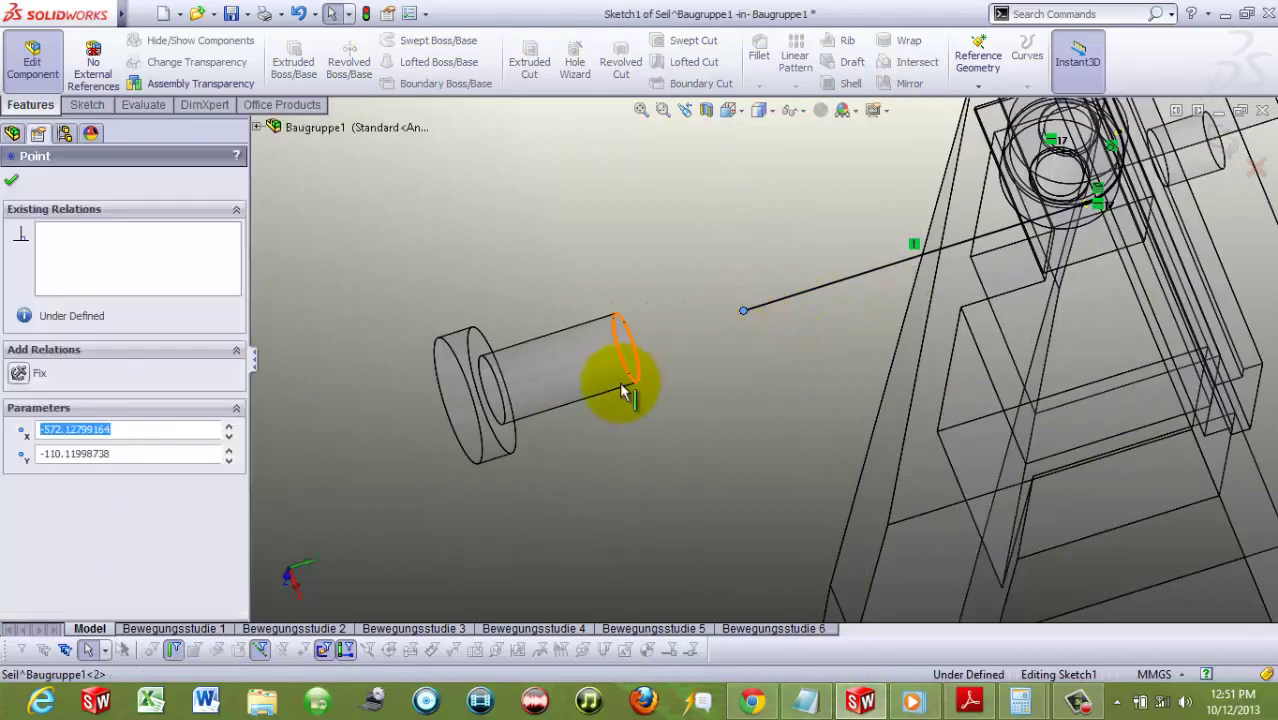
{"action": "left_click", "coordinate": [625, 372]}
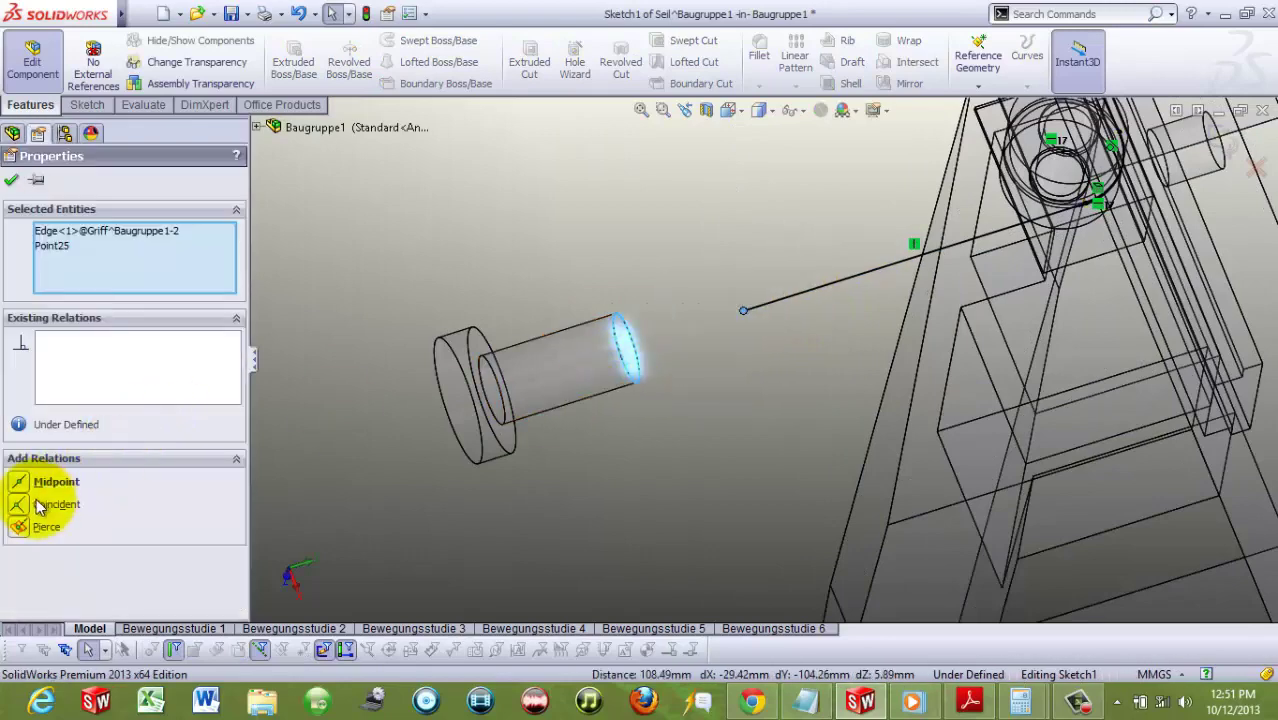
{"action": "left_click", "coordinate": [19, 506]}
{"action": "left_click", "coordinate": [723, 455]}
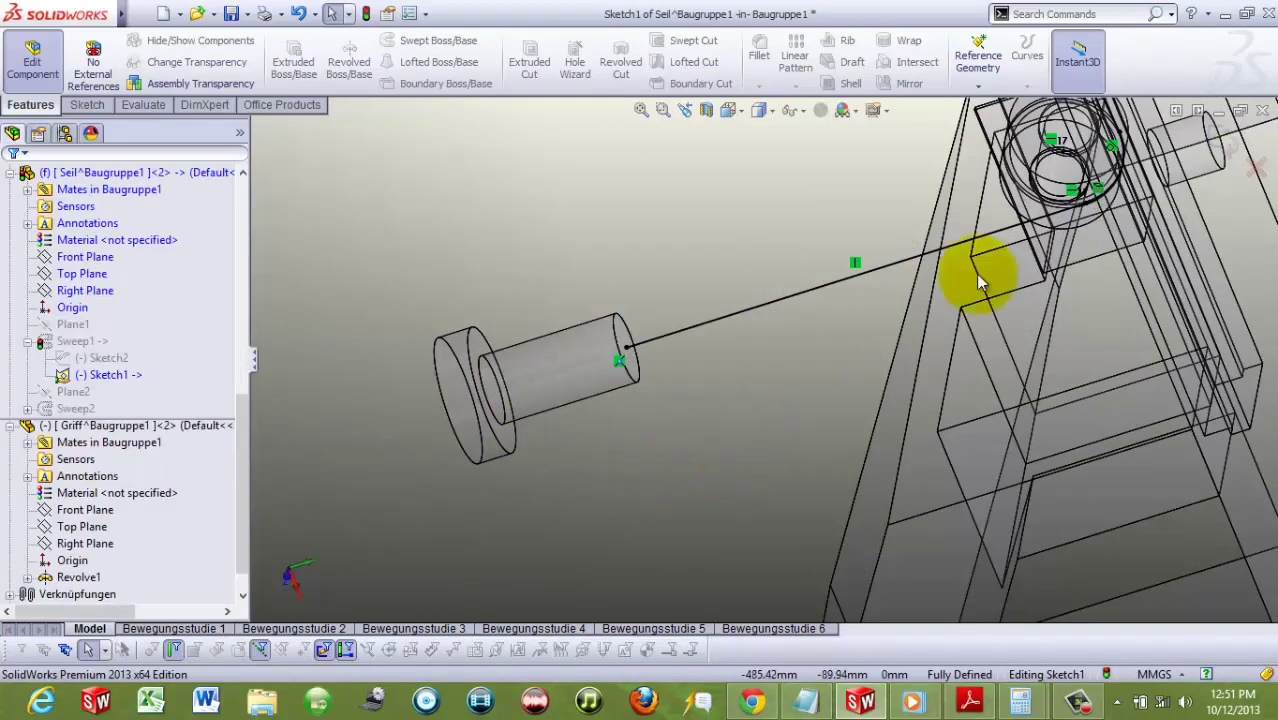
{"action": "left_click", "coordinate": [367, 16]}
{"action": "scroll", "coordinate": [682, 416], "scroll_direction": "up", "scroll_amount": 5}
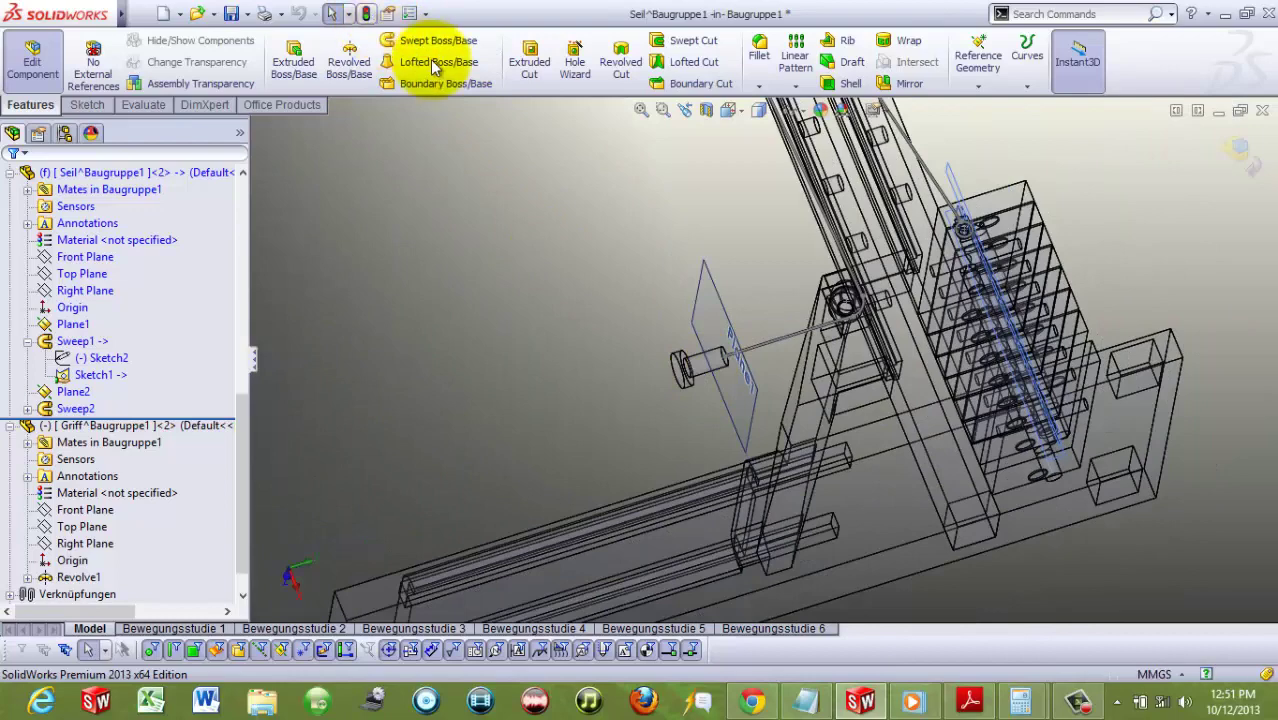
Step: Exit editing of the Seil cable and return to the Baugruppe1 assembly
{"action": "left_click", "coordinate": [1238, 152]}
{"action": "mouse_move", "coordinate": [855, 356]}
{"action": "middle_mouse_down"}
{"action": "mouse_move", "coordinate": [858, 447]}
{"action": "mouse_move", "coordinate": [856, 400]}
{"action": "middle_mouse_up"}
{"action": "scroll", "coordinate": [770, 365], "scroll_direction": "down", "scroll_amount": 2}
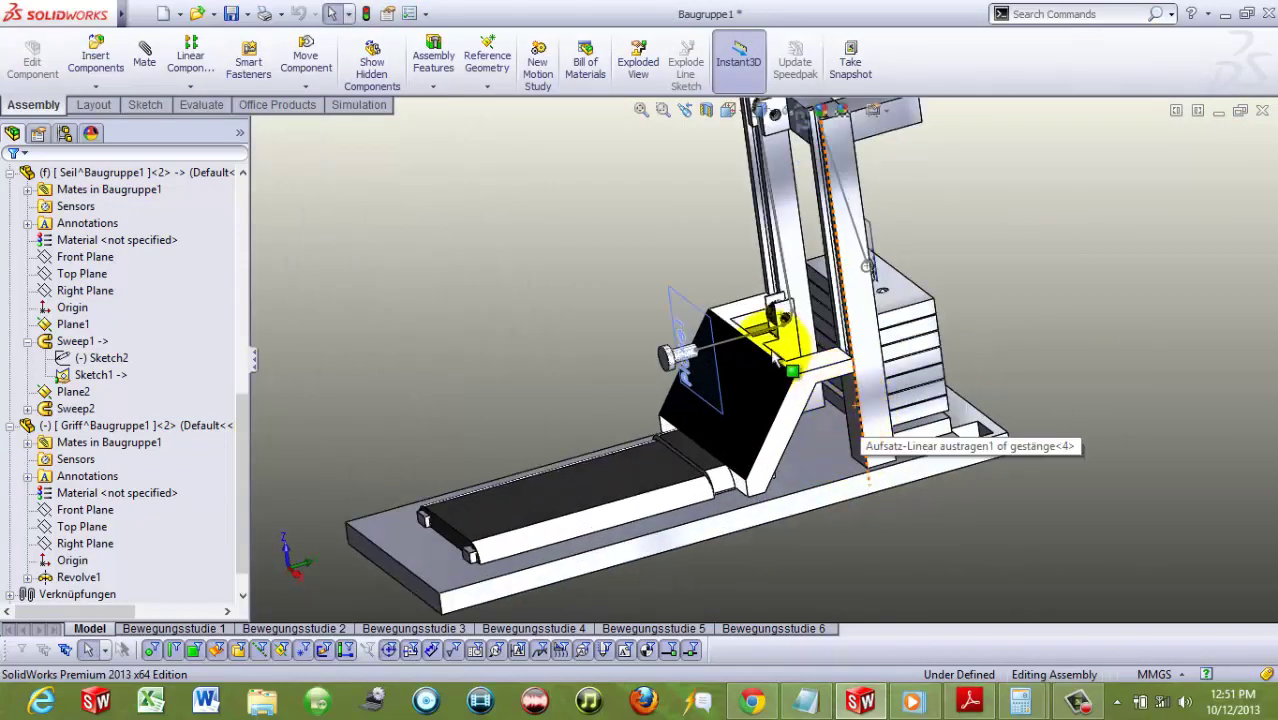
{"action": "scroll", "coordinate": [690, 392], "scroll_direction": "down", "scroll_amount": 2}
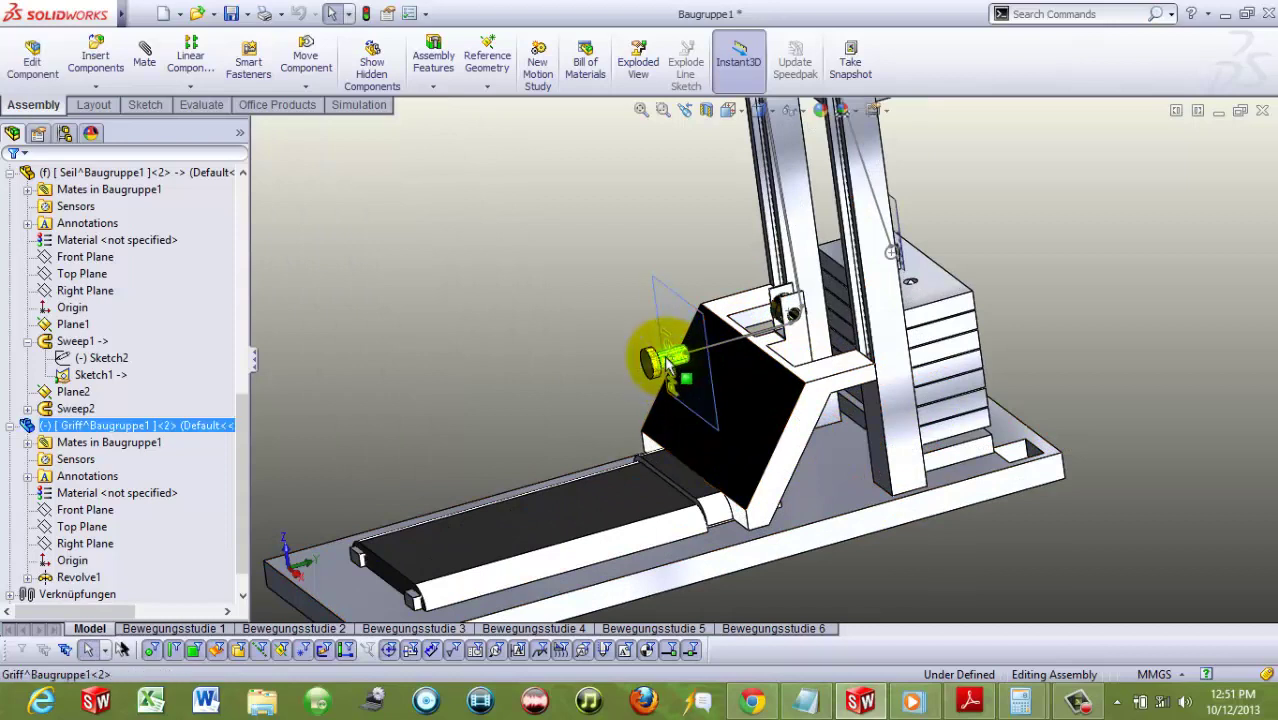
Step: Drag the Griff handle out along the cable and back into its seat, then rebuild
{"action": "left_click_drag", "start_coordinate": [668, 365], "coordinate": [603, 383]}
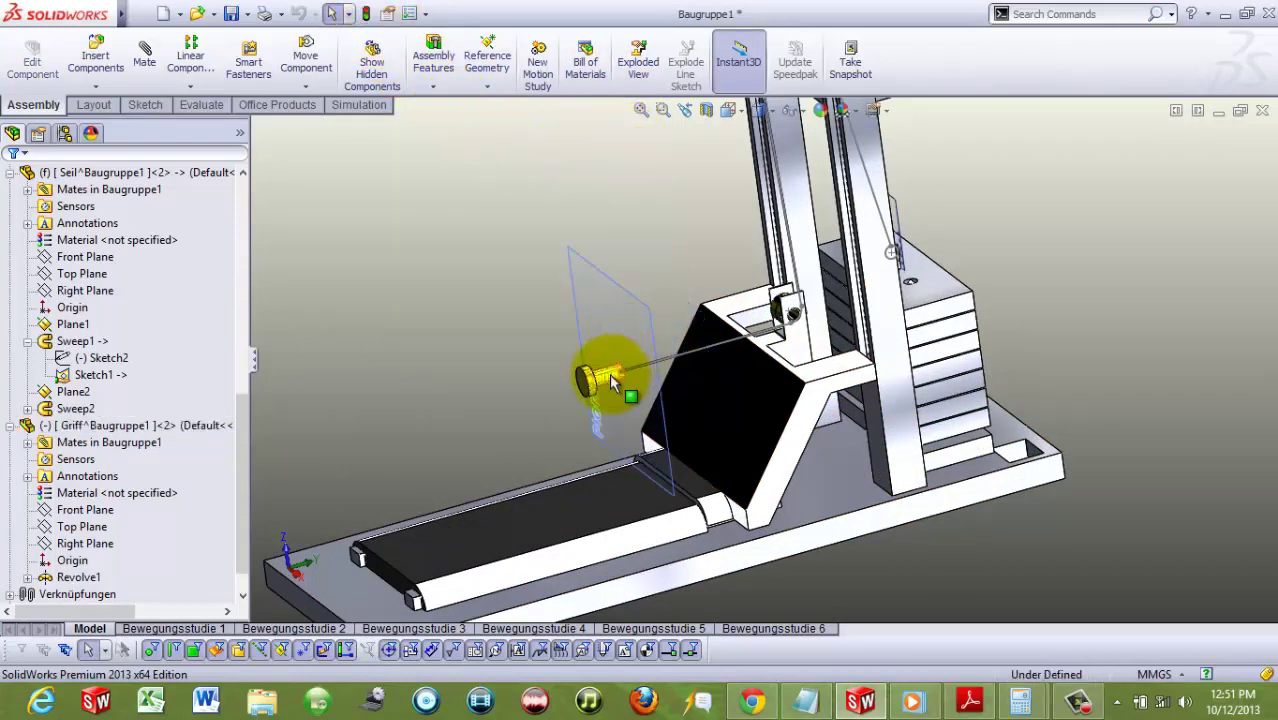
{"action": "left_click_drag", "start_coordinate": [612, 383], "coordinate": [503, 8]}
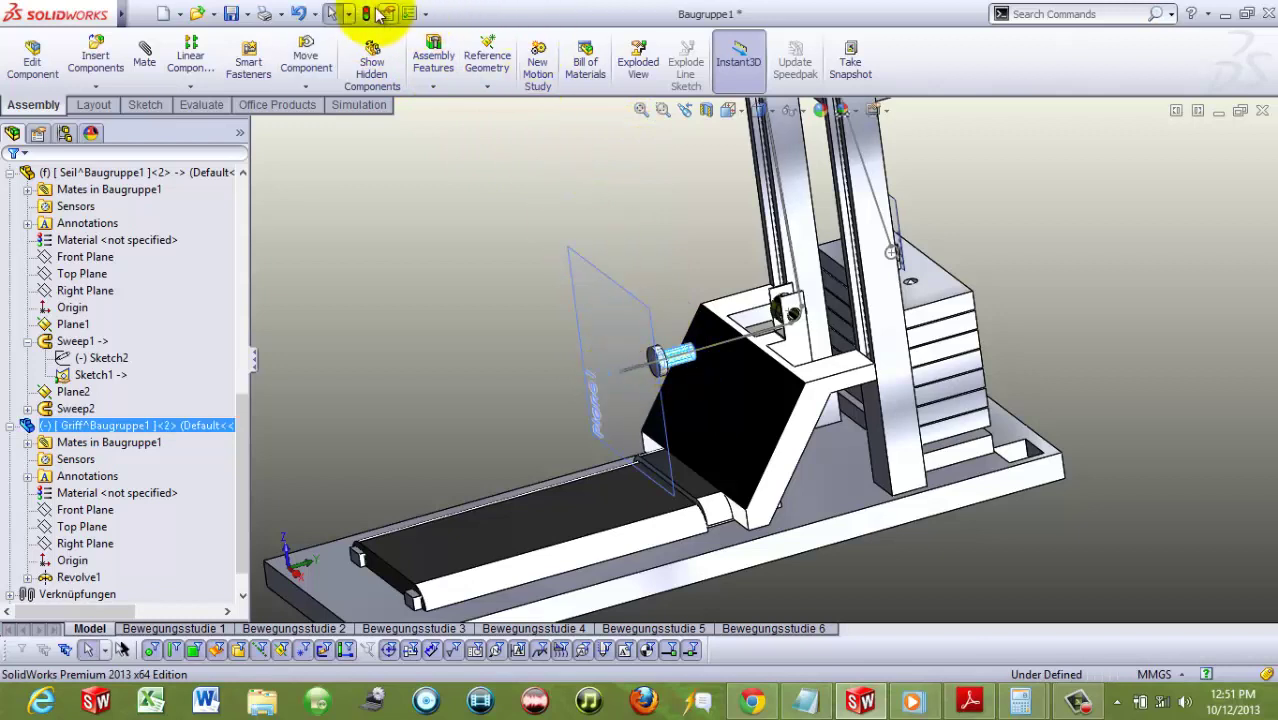
{"action": "left_click", "coordinate": [556, 271]}
{"action": "mouse_move", "coordinate": [657, 350]}
{"action": "middle_mouse_down"}
{"action": "mouse_move", "coordinate": [992, 383]}
{"action": "mouse_move", "coordinate": [983, 356]}
{"action": "middle_mouse_up"}
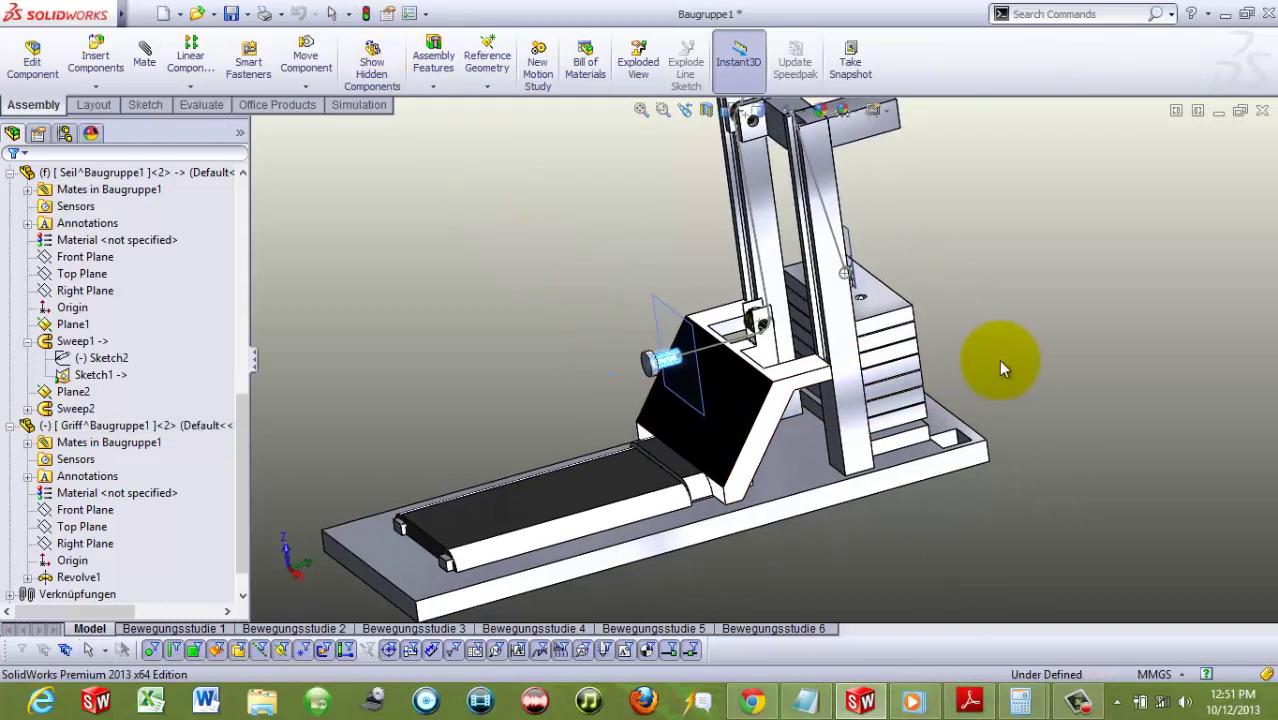
Step: Start a Linear/Linear Coupler mate from Advanced Mates and remove the wrongly picked face
{"action": "left_click", "coordinate": [147, 60]}
{"action": "left_click", "coordinate": [150, 330]}
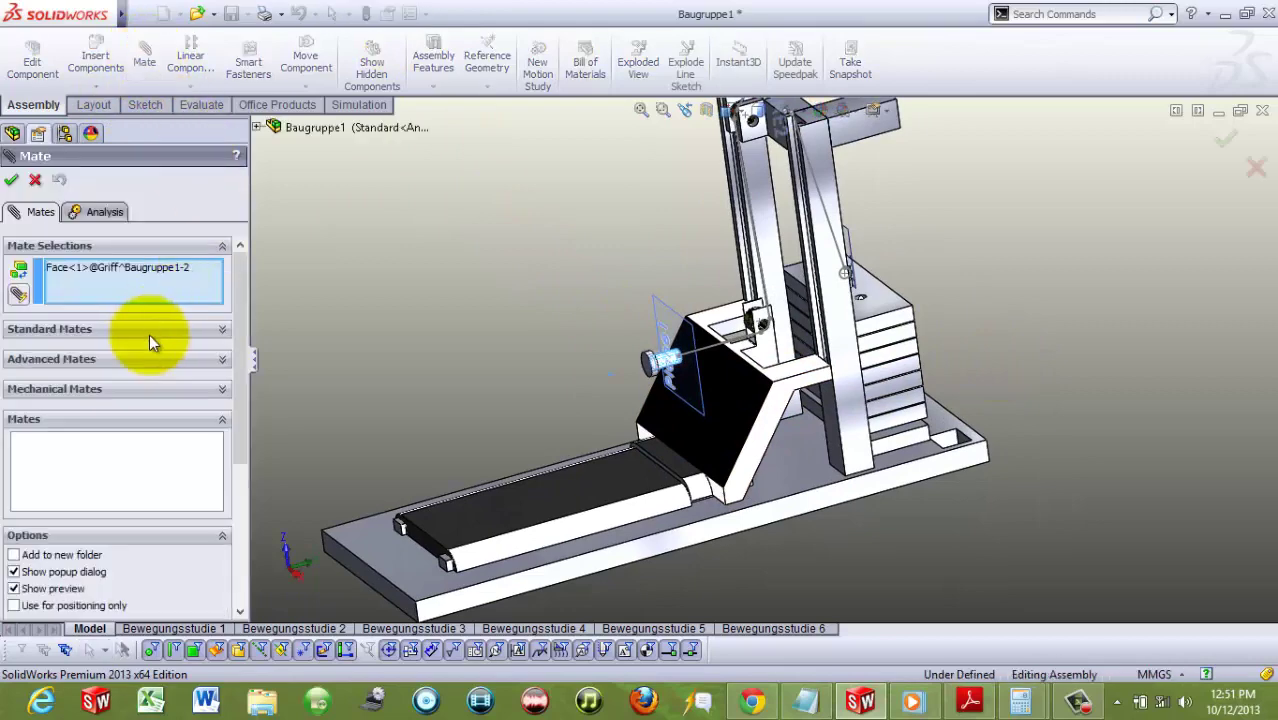
{"action": "left_click", "coordinate": [78, 362]}
{"action": "left_click", "coordinate": [43, 333]}
{"action": "scroll", "coordinate": [527, 342], "scroll_direction": "up", "scroll_amount": 3}
{"action": "scroll", "coordinate": [705, 360], "scroll_direction": "up", "scroll_amount": 3}
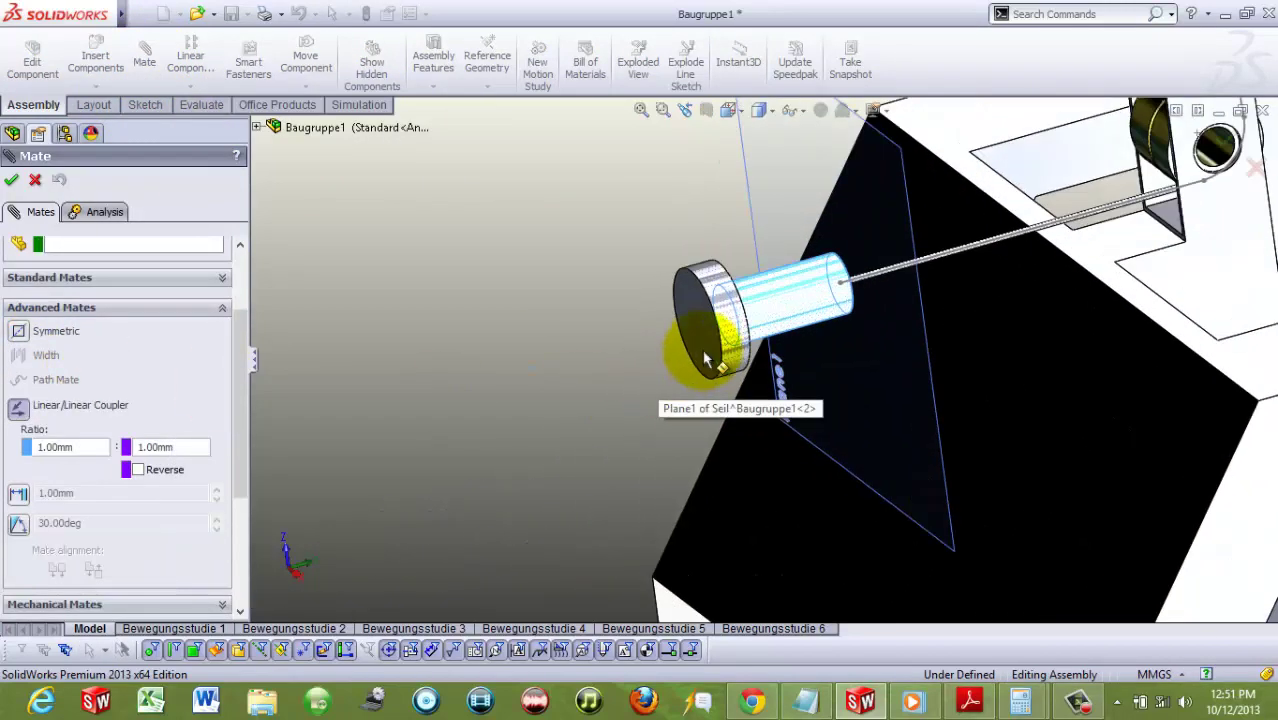
{"action": "left_click_drag", "start_coordinate": [242, 320], "coordinate": [214, 271]}
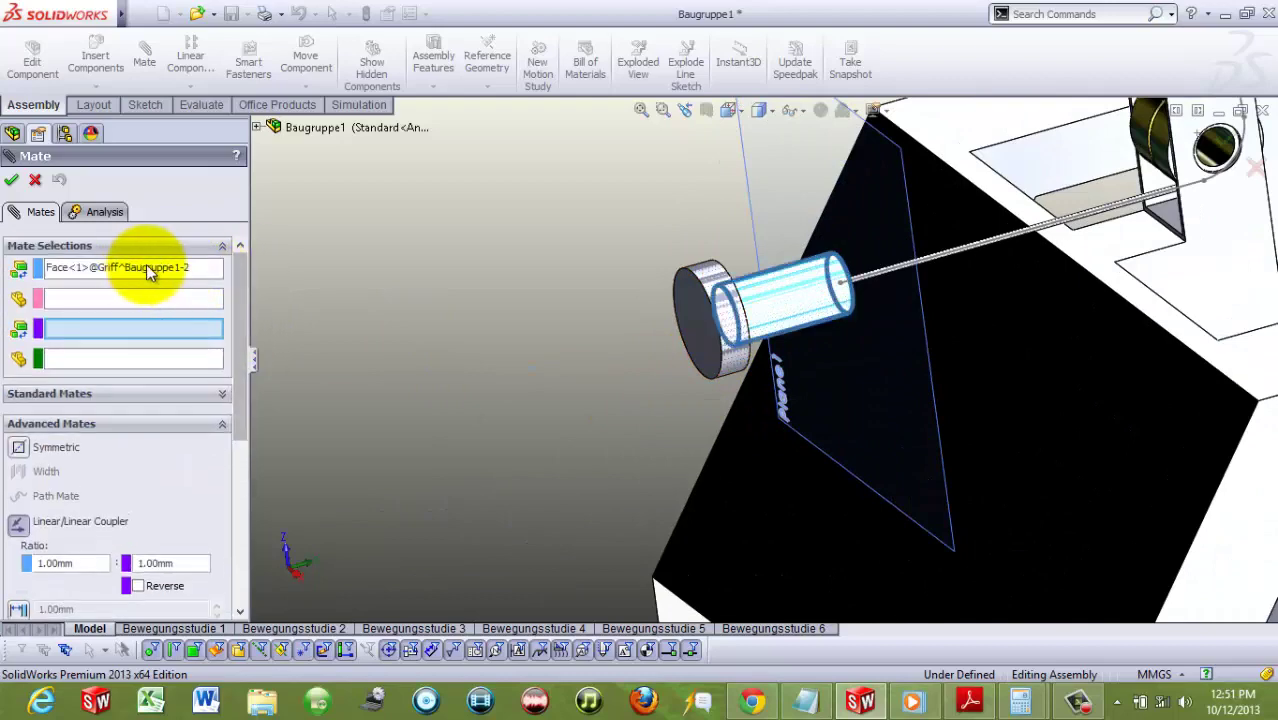
{"action": "right_click", "coordinate": [184, 283]}
{"action": "left_click", "coordinate": [255, 290]}
Step: Couple the Griff handle's end face to the gewichte-8 top face at 1.00 mm : 1.00 mm
{"action": "left_click", "coordinate": [685, 314]}
{"action": "scroll", "coordinate": [551, 357], "scroll_direction": "down", "scroll_amount": 3}
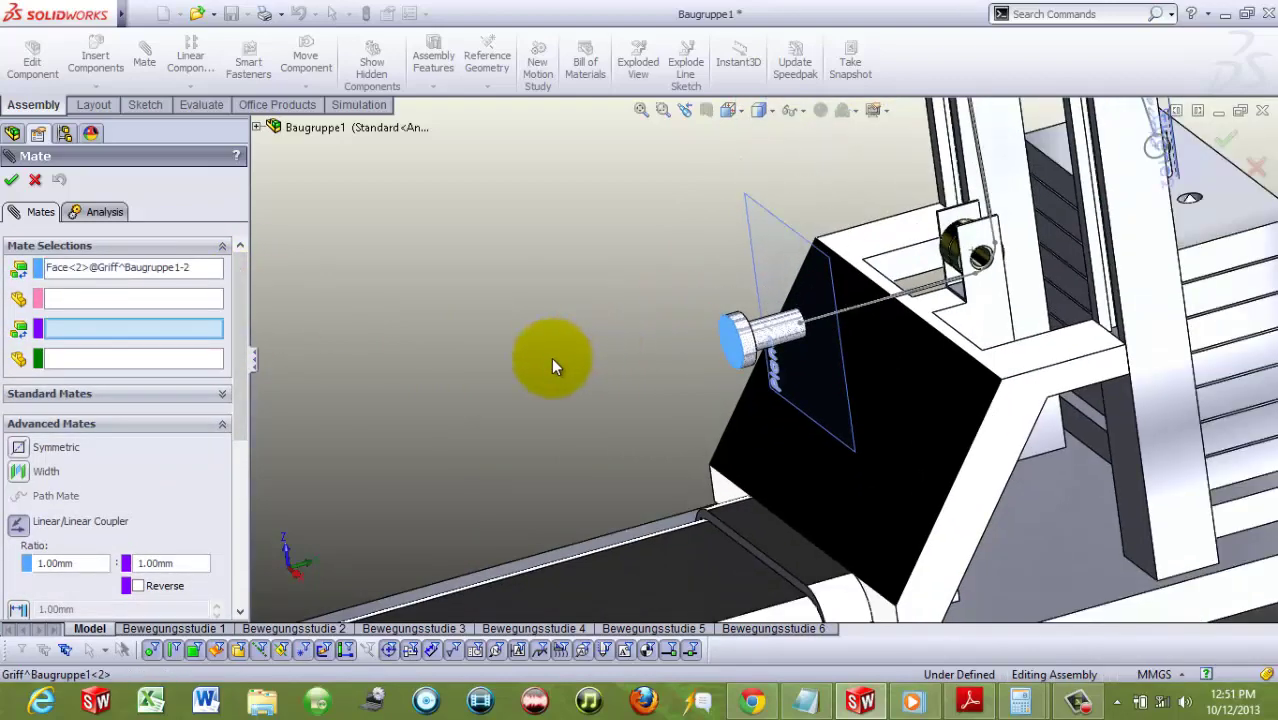
{"action": "scroll", "coordinate": [760, 335], "scroll_direction": "down", "scroll_amount": 2}
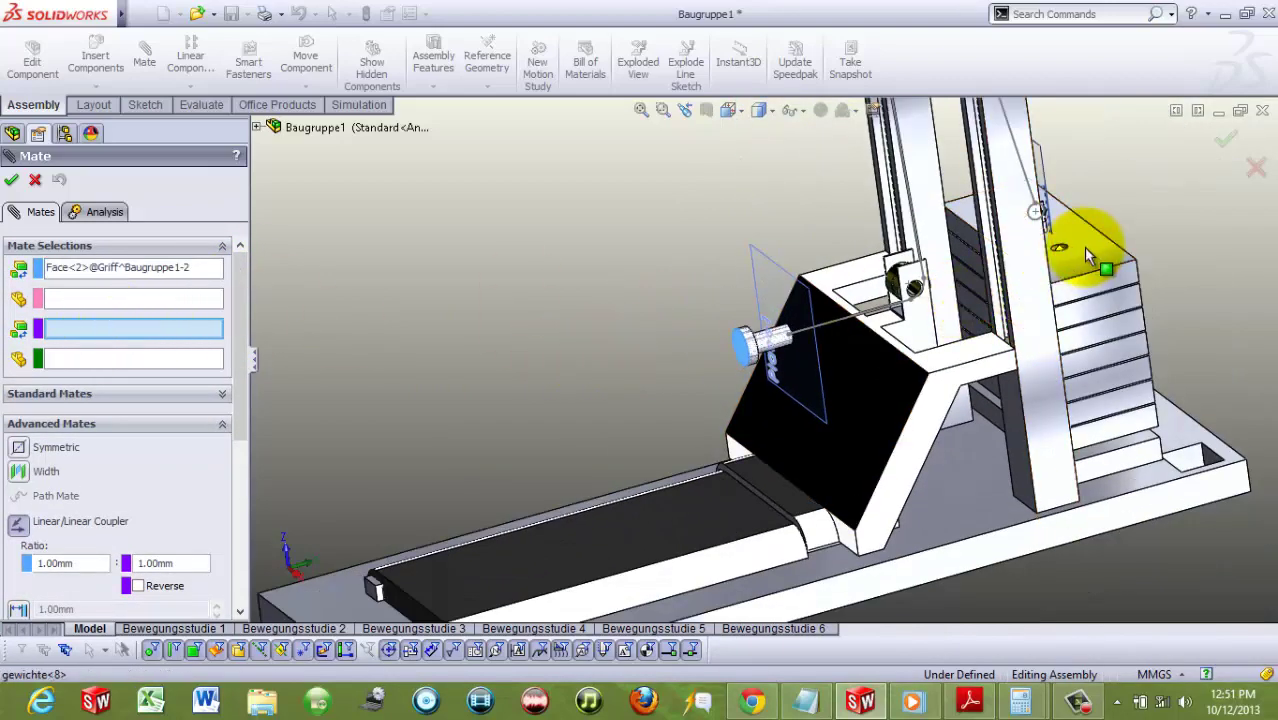
{"action": "left_click", "coordinate": [1045, 266]}
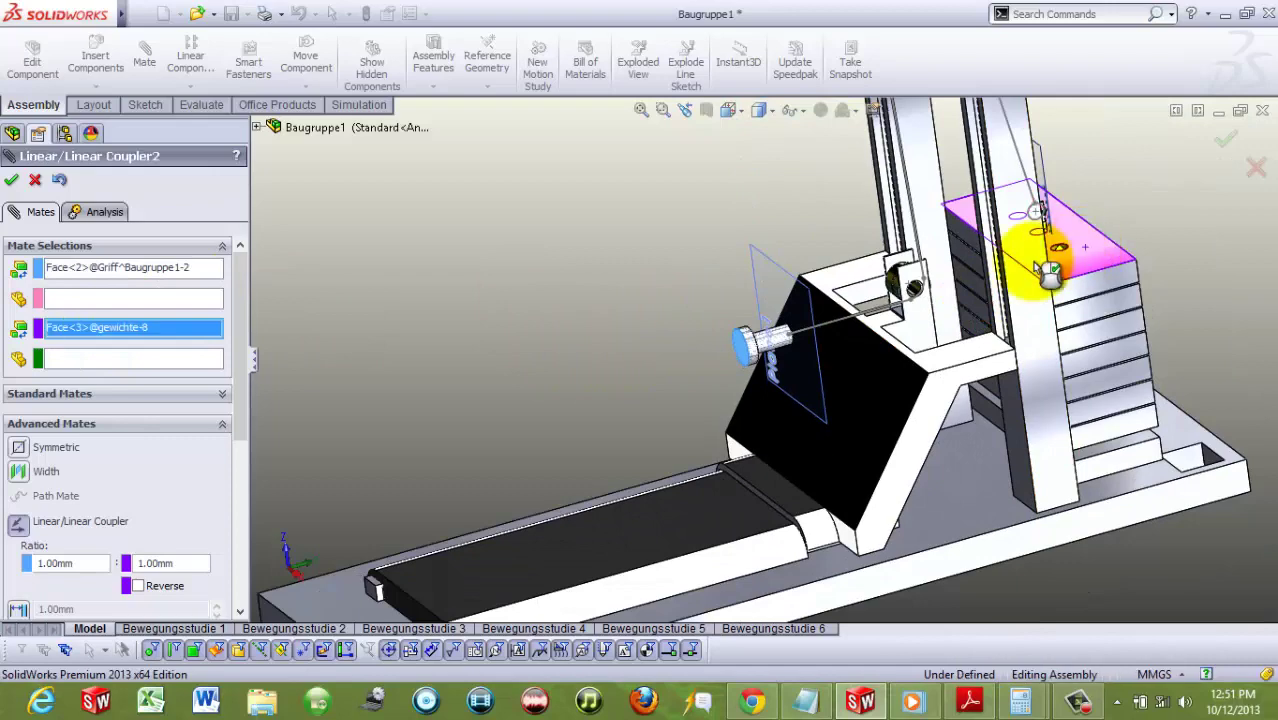
{"action": "left_click", "coordinate": [12, 181]}
Step: Test-pull the handle, nudge the Seil cable slightly left, and rebuild the assembly
{"action": "left_click", "coordinate": [12, 181]}
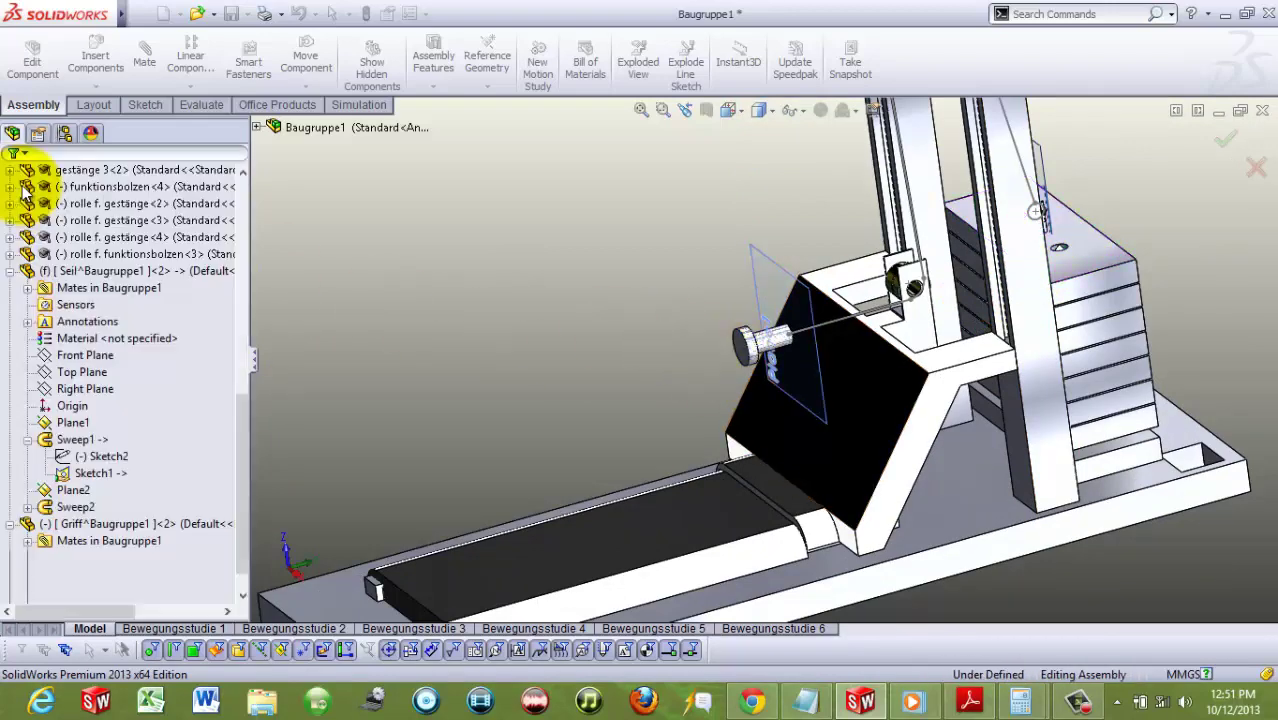
{"action": "mouse_move", "coordinate": [765, 342]}
{"action": "left_mouse_down"}
{"action": "mouse_move", "coordinate": [826, 348]}
{"action": "mouse_move", "coordinate": [650, 375]}
{"action": "left_mouse_up"}
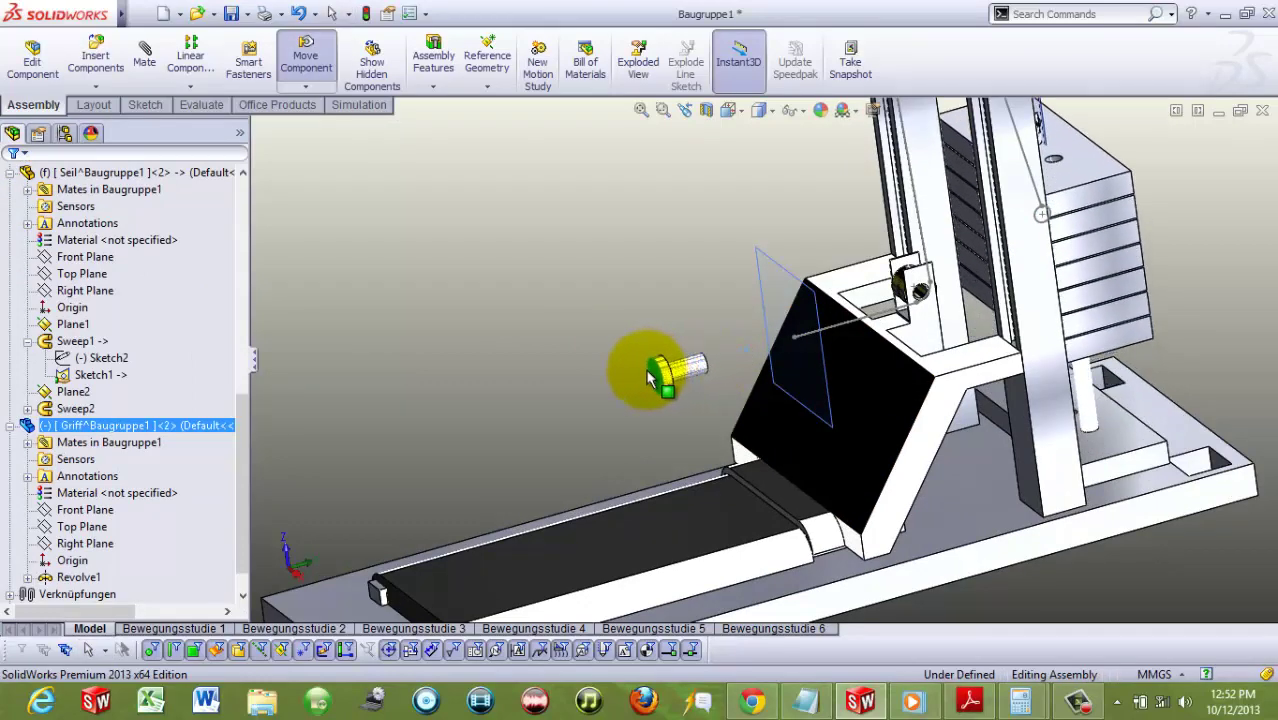
{"action": "mouse_move", "coordinate": [770, 330]}
{"action": "middle_mouse_down"}
{"action": "mouse_move", "coordinate": [805, 343]}
{"action": "mouse_move", "coordinate": [776, 365]}
{"action": "middle_mouse_up"}
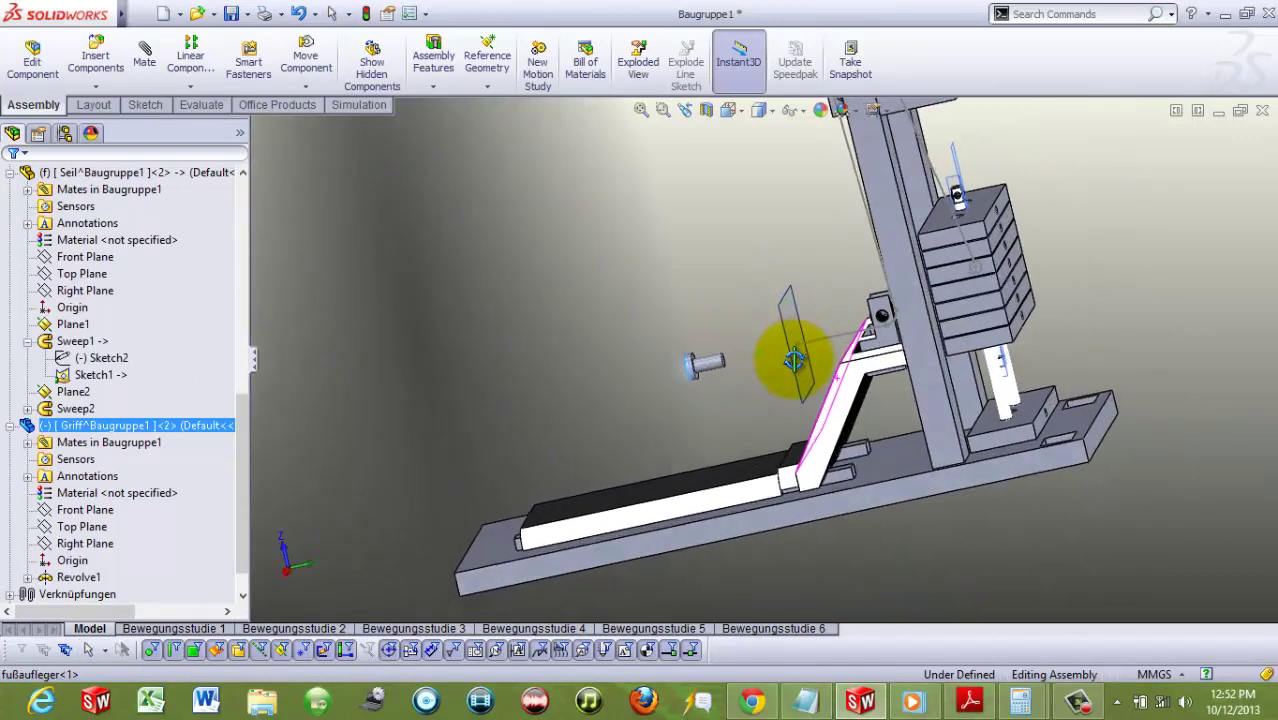
{"action": "left_click", "coordinate": [367, 12]}
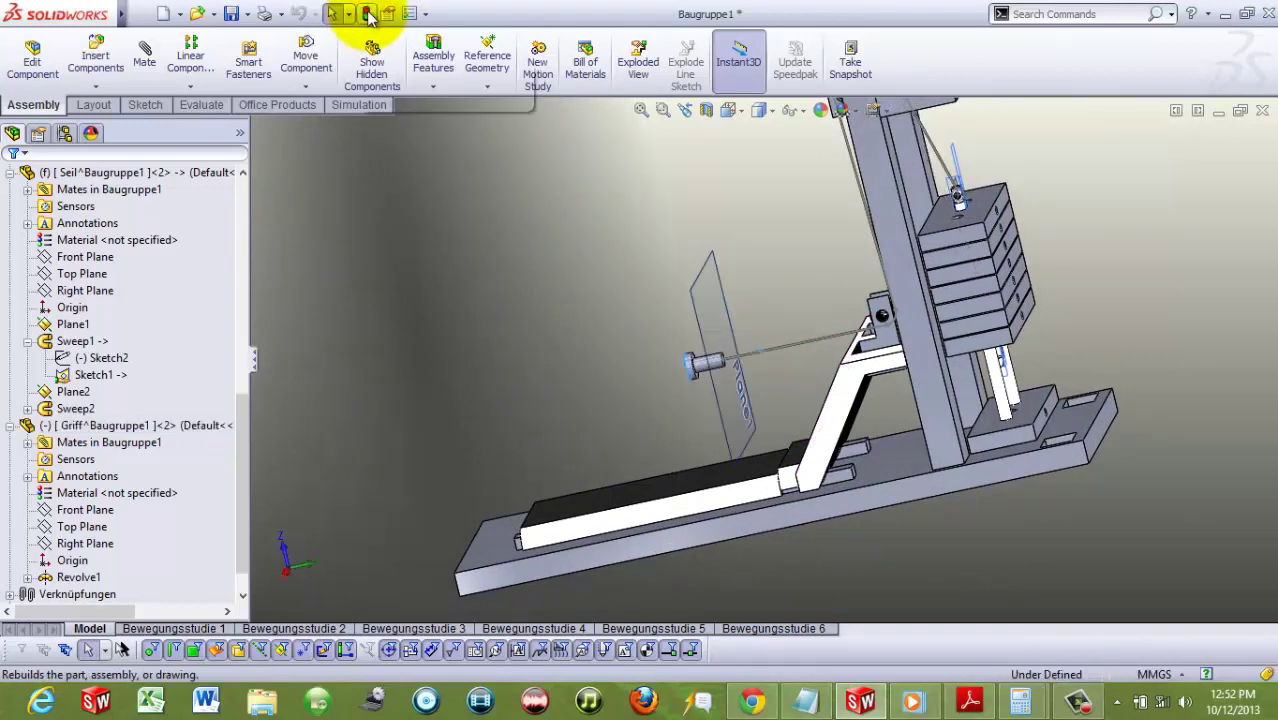
{"action": "left_click_drag", "start_coordinate": [705, 372], "coordinate": [622, 376]}
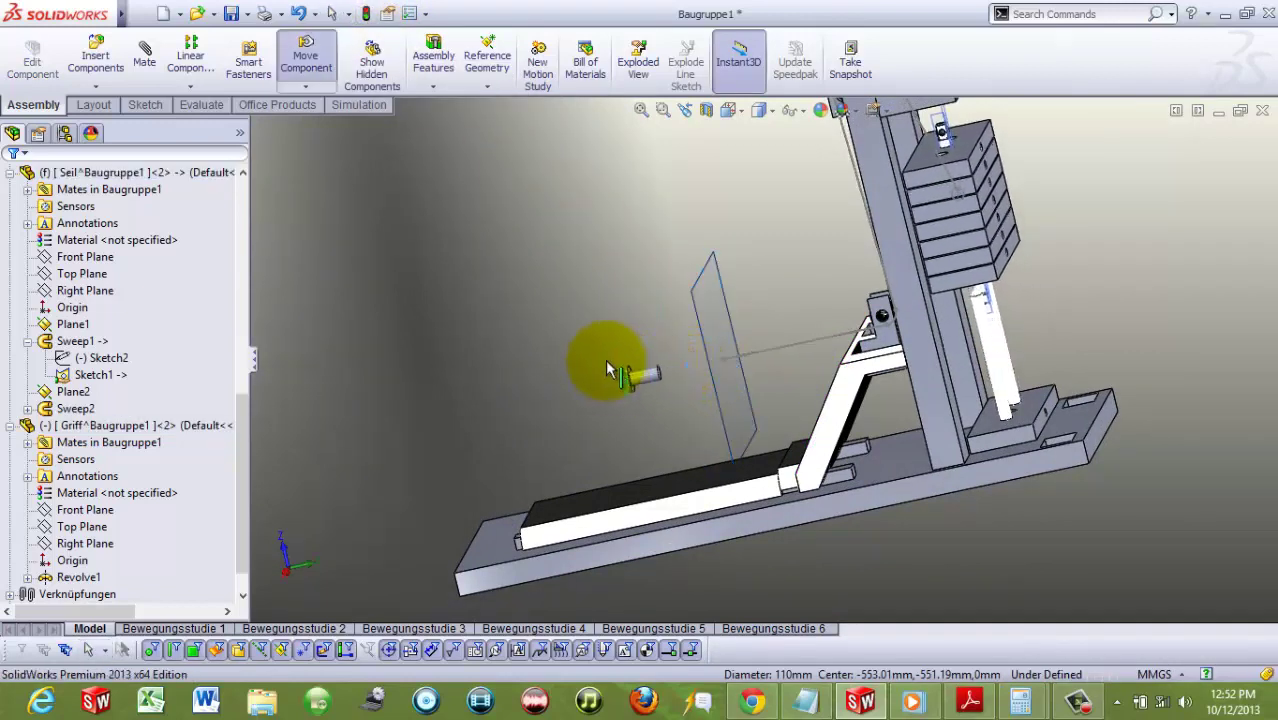
{"action": "left_click", "coordinate": [365, 12]}
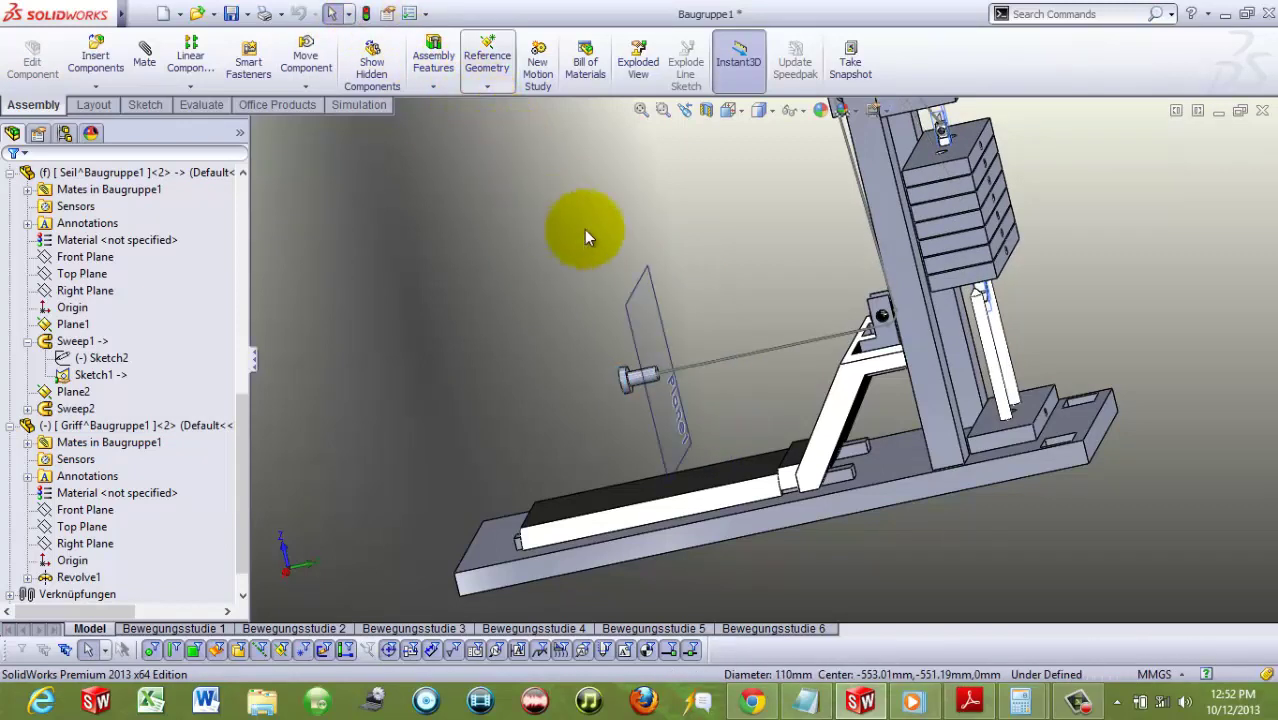
Step: Drag the Griff handle along the cable and back to its seat, then rotate to view the whole machine
{"action": "left_click_drag", "start_coordinate": [640, 385], "coordinate": [771, 366]}
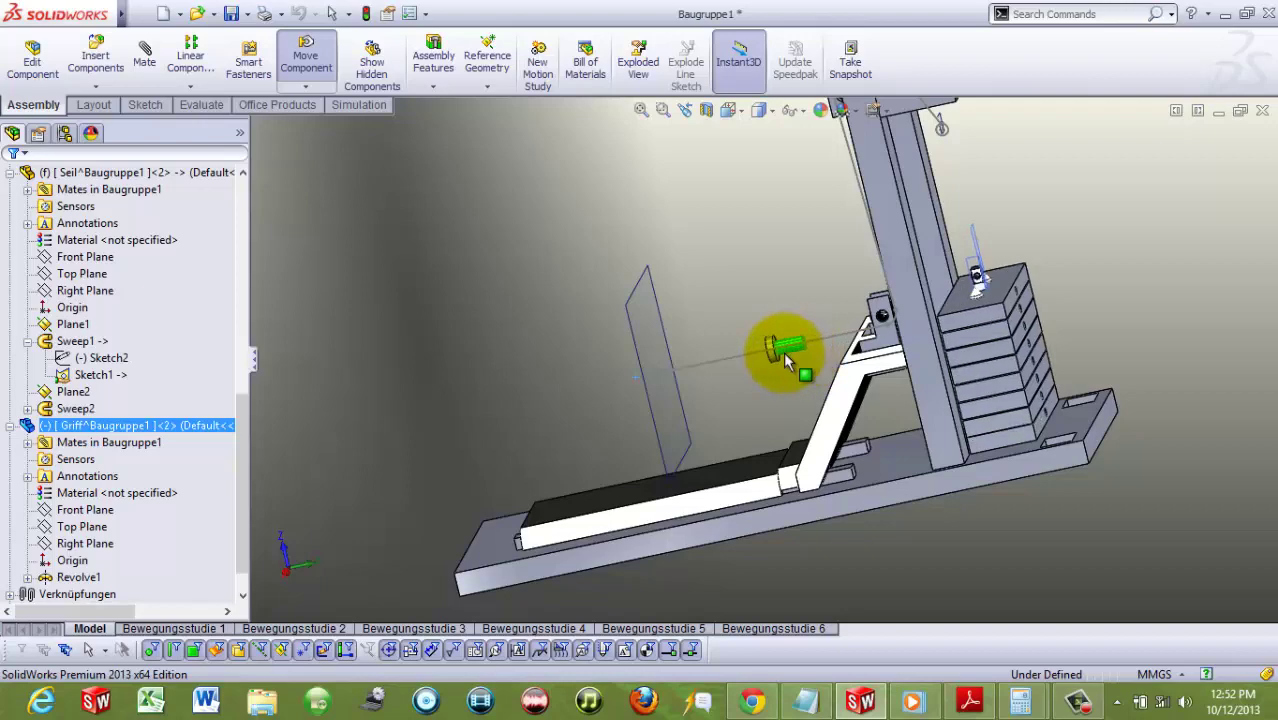
{"action": "left_click_drag", "start_coordinate": [803, 351], "coordinate": [785, 351]}
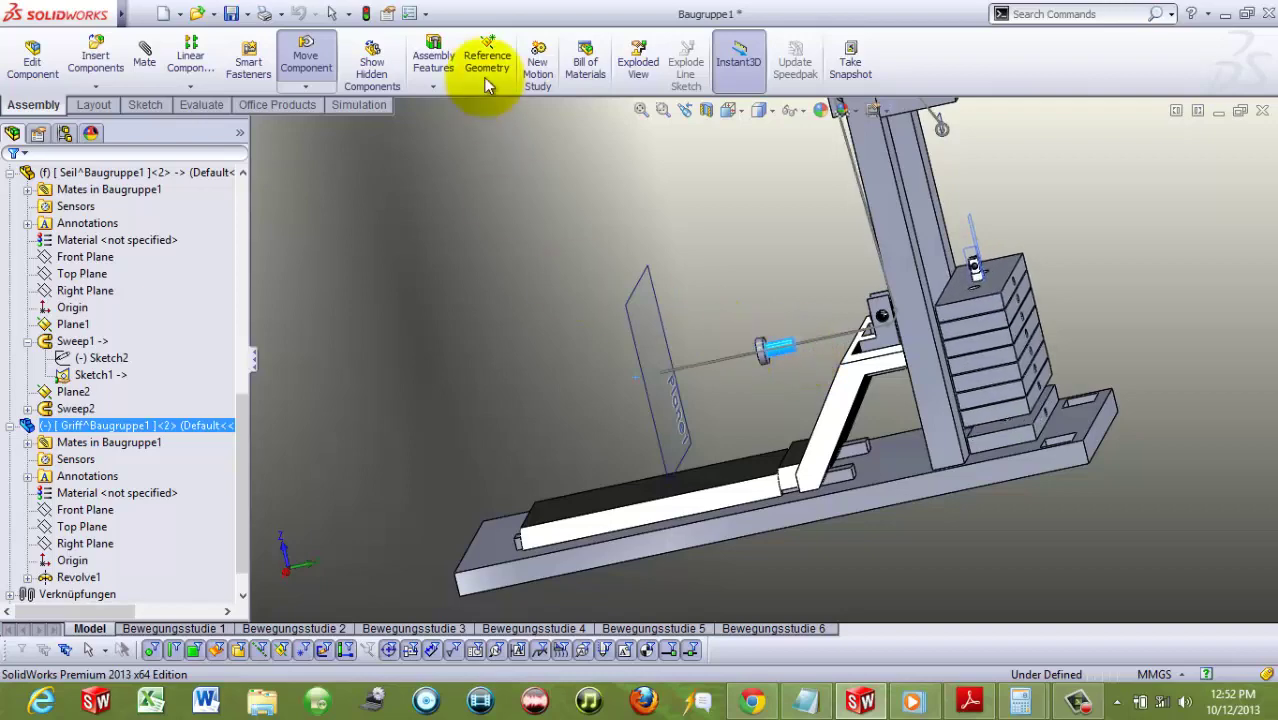
{"action": "left_click", "coordinate": [366, 13]}
{"action": "middle_click_drag", "start_coordinate": [578, 318], "coordinate": [757, 345]}
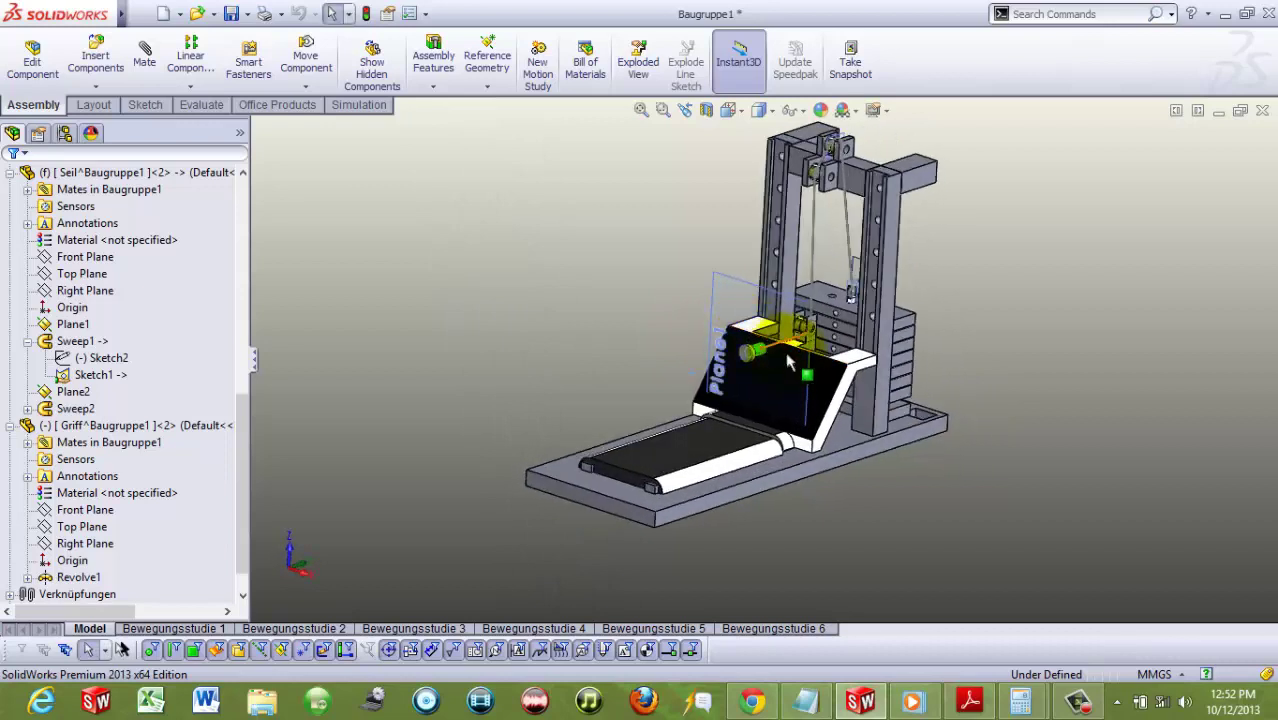
{"action": "middle_click_drag", "start_coordinate": [1050, 335], "coordinate": [1004, 343]}
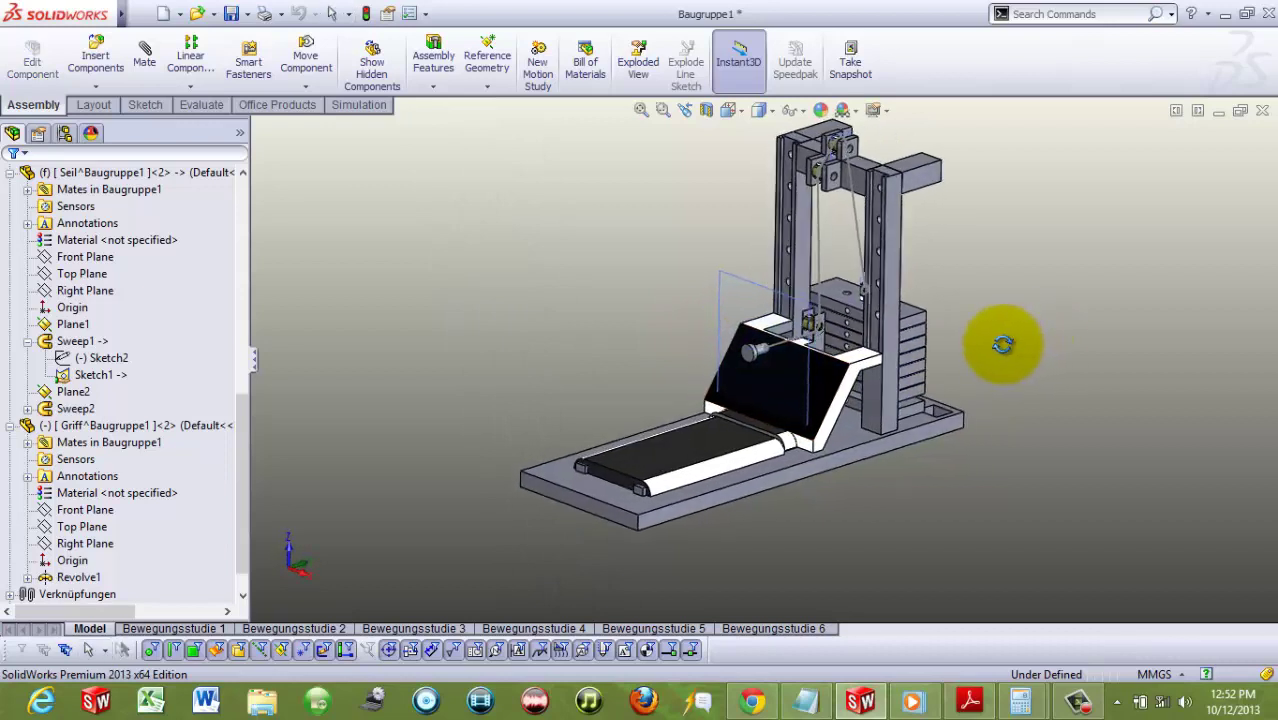